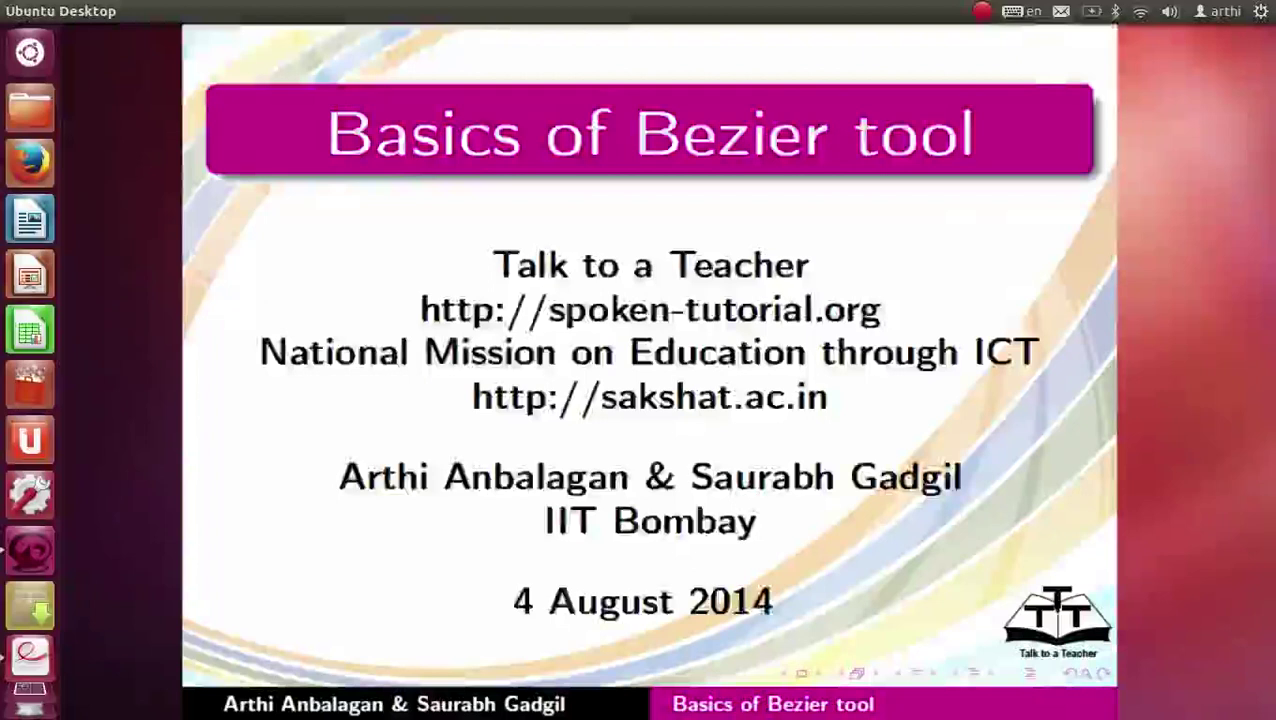
Advance through the learning-objective slides to the system requirements and the Inkscape version requirement
{"action": "key", "text": "Page_Down"}
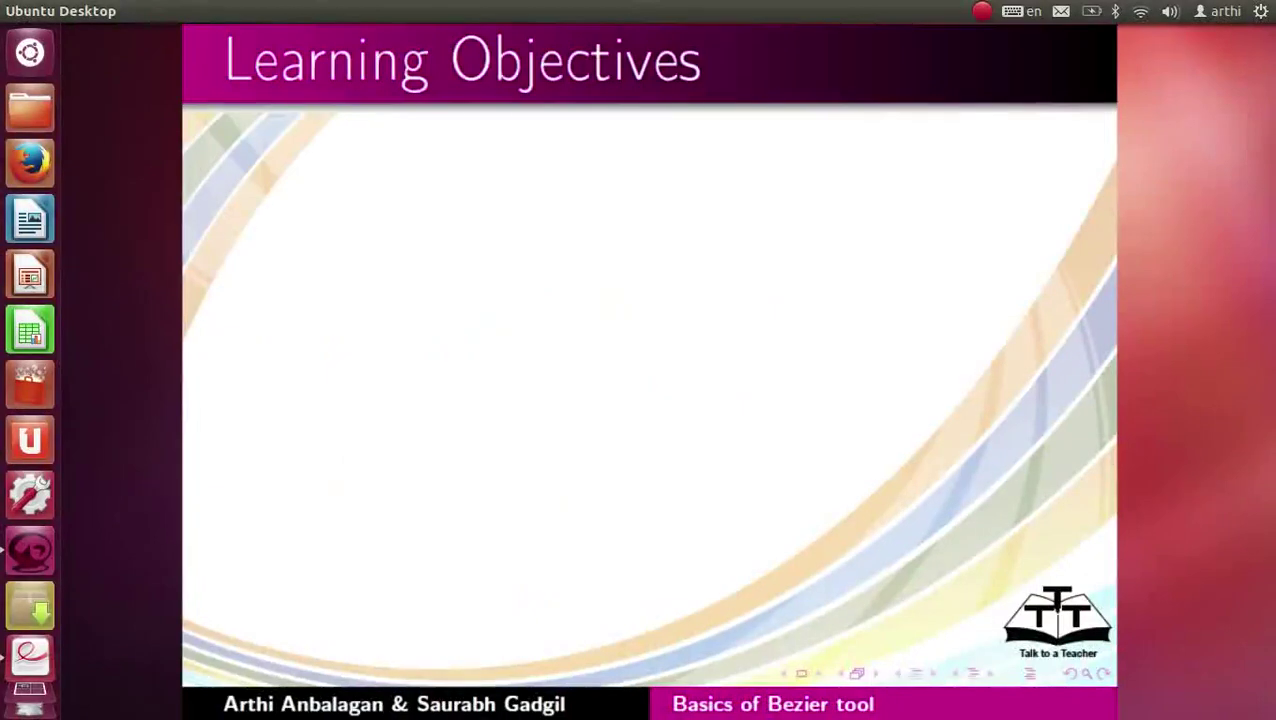
{"action": "key", "text": "Page_Down"}
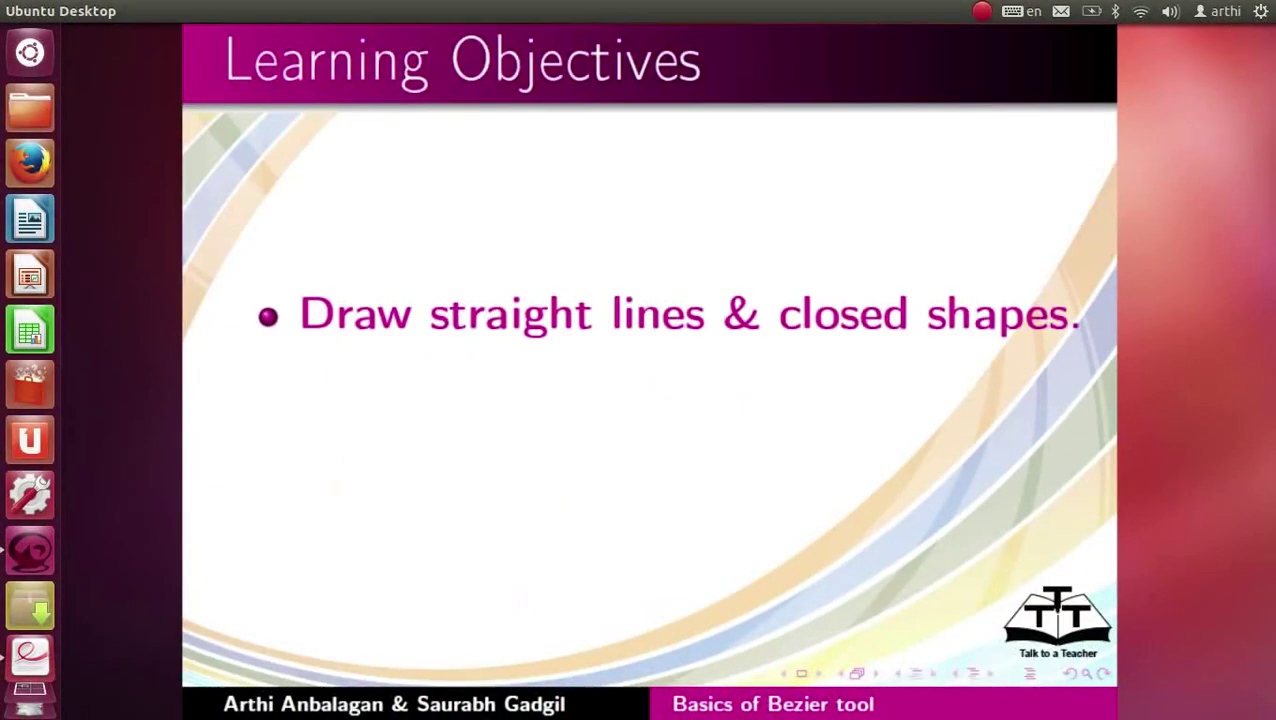
{"action": "key", "text": "Page_Down"}
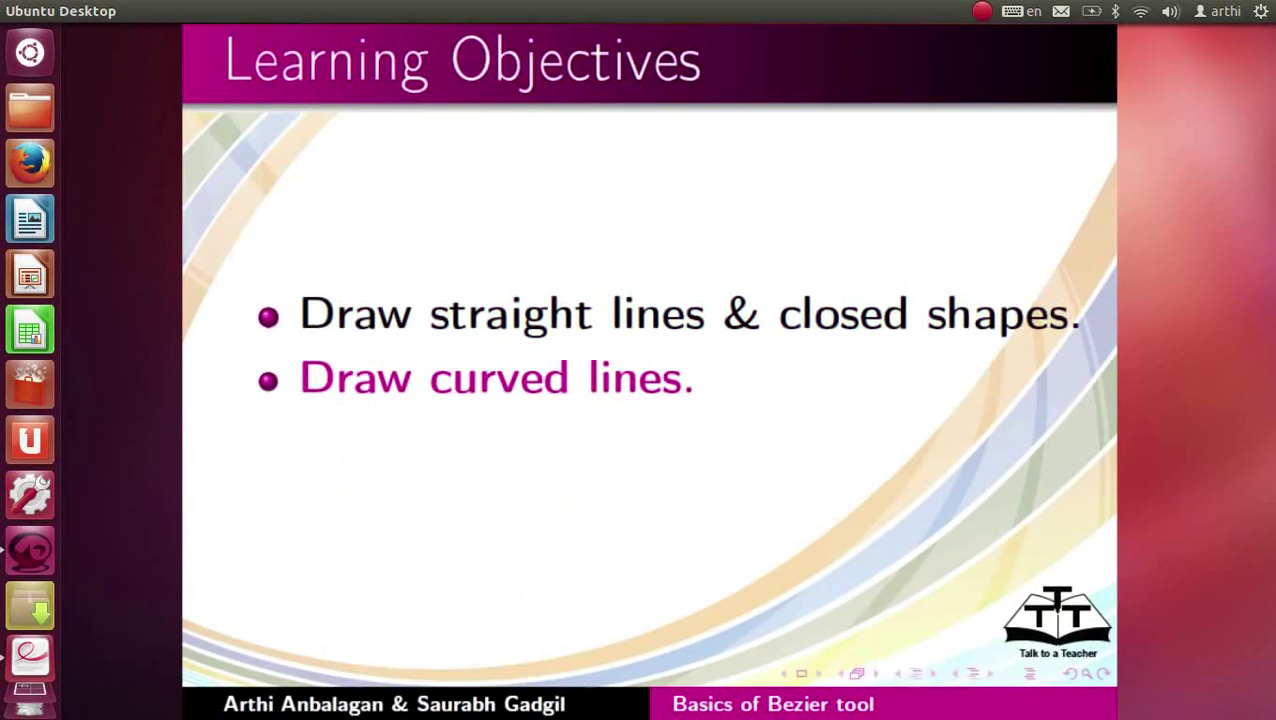
{"action": "key", "text": "Page_Down"}
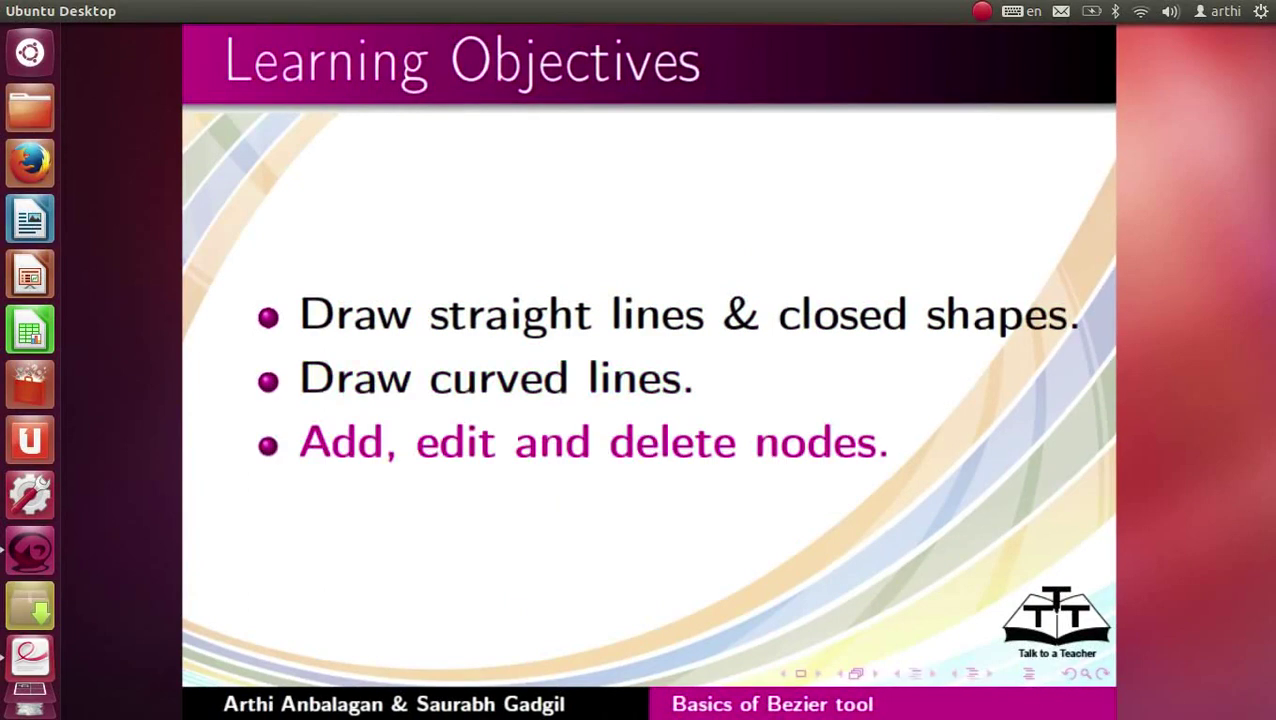
{"action": "key", "text": "Page_Down"}
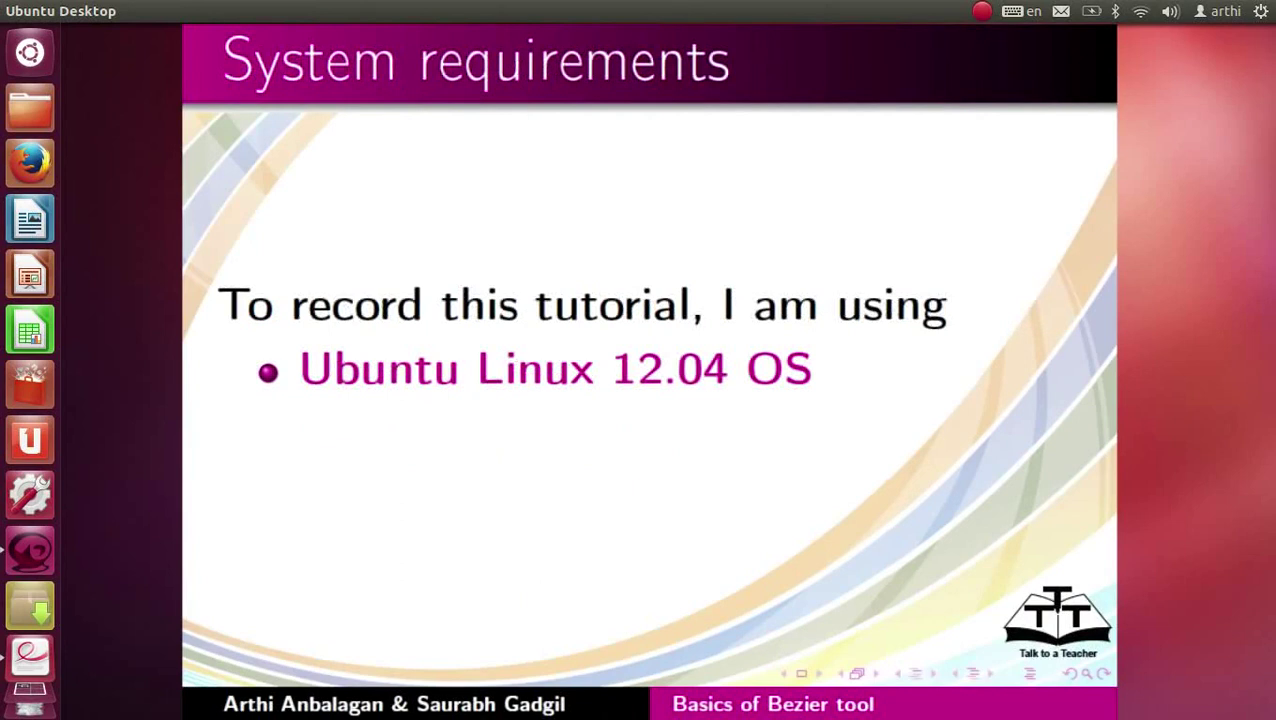
{"action": "key", "text": "Page_Down"}
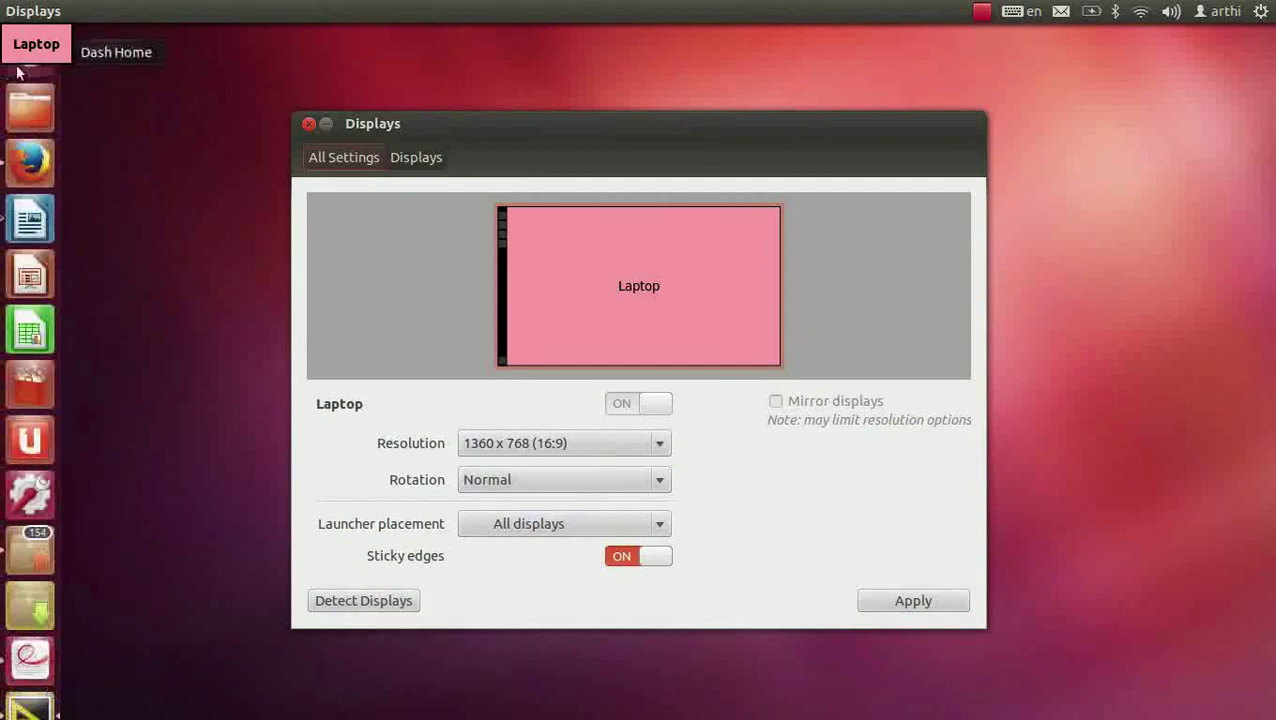
Launch Inkscape Vector Graphics Editor from the Dash by searching 'in'
{"action": "left_click", "coordinate": [21, 68]}
{"action": "type", "text": "in"}
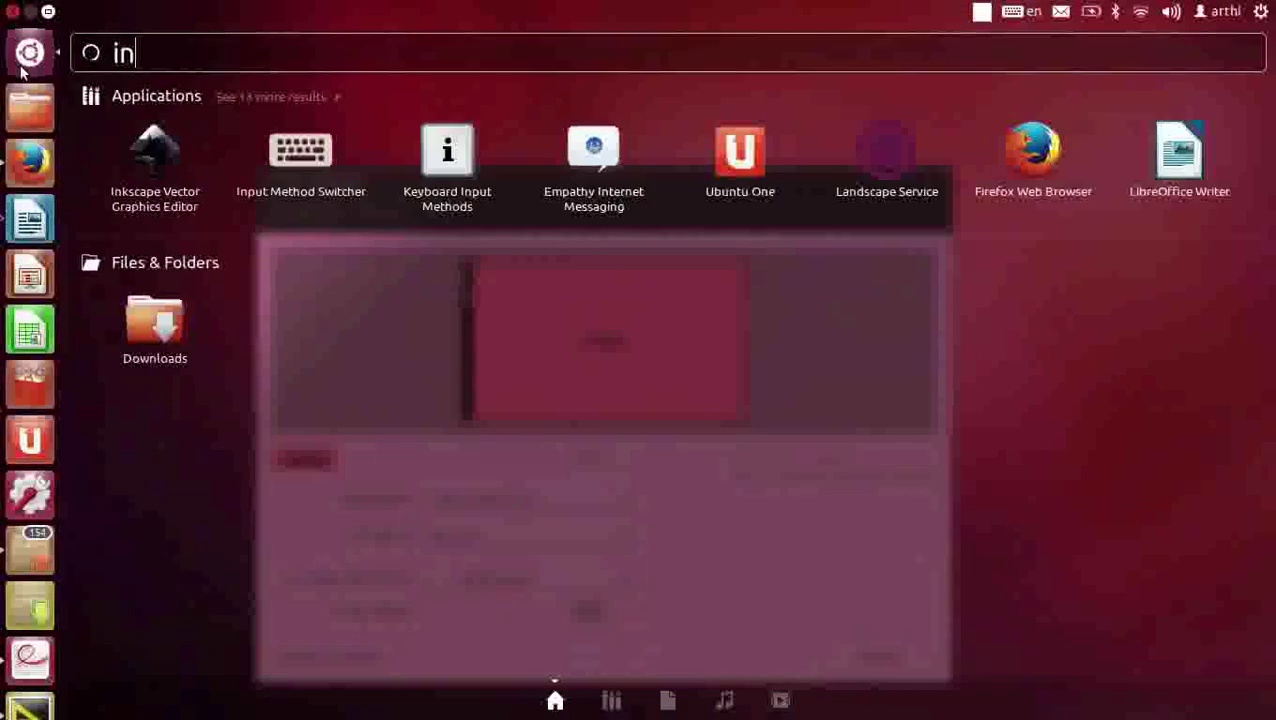
{"action": "key", "text": "Return"}
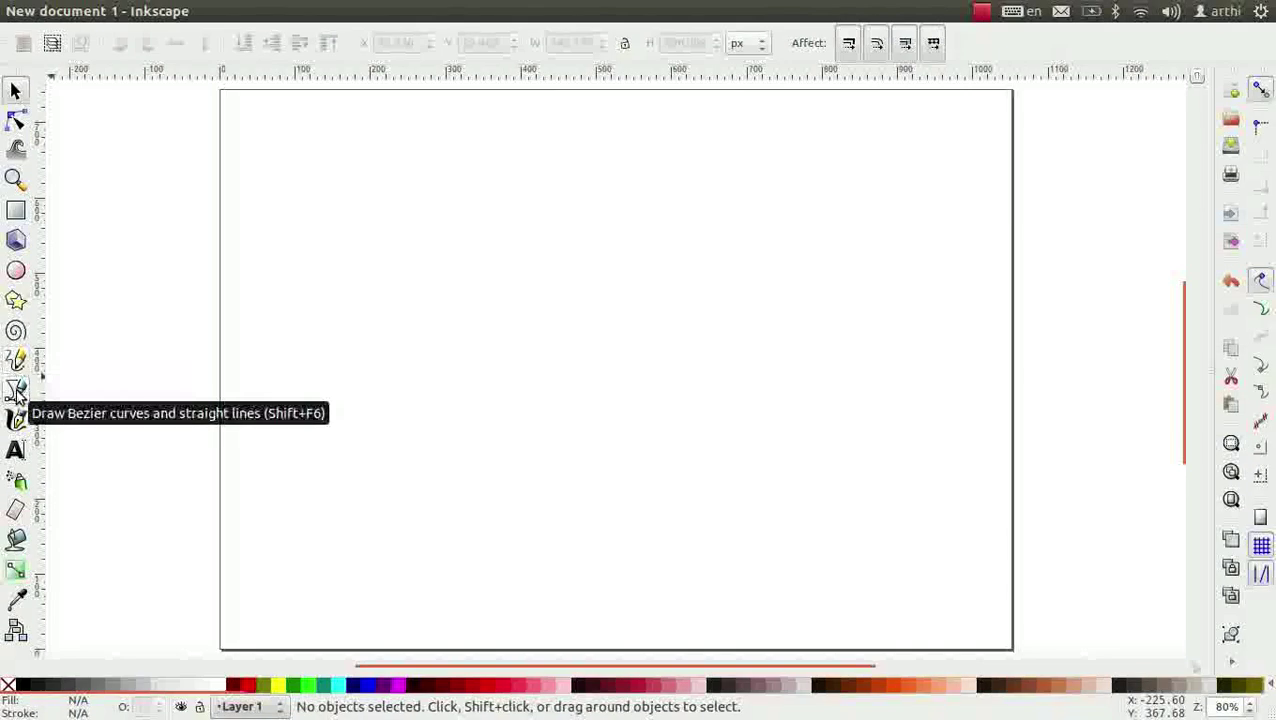
With the Bezier tool, draw a straight horizontal line near the top-left of the page
{"action": "left_click", "coordinate": [16, 393]}
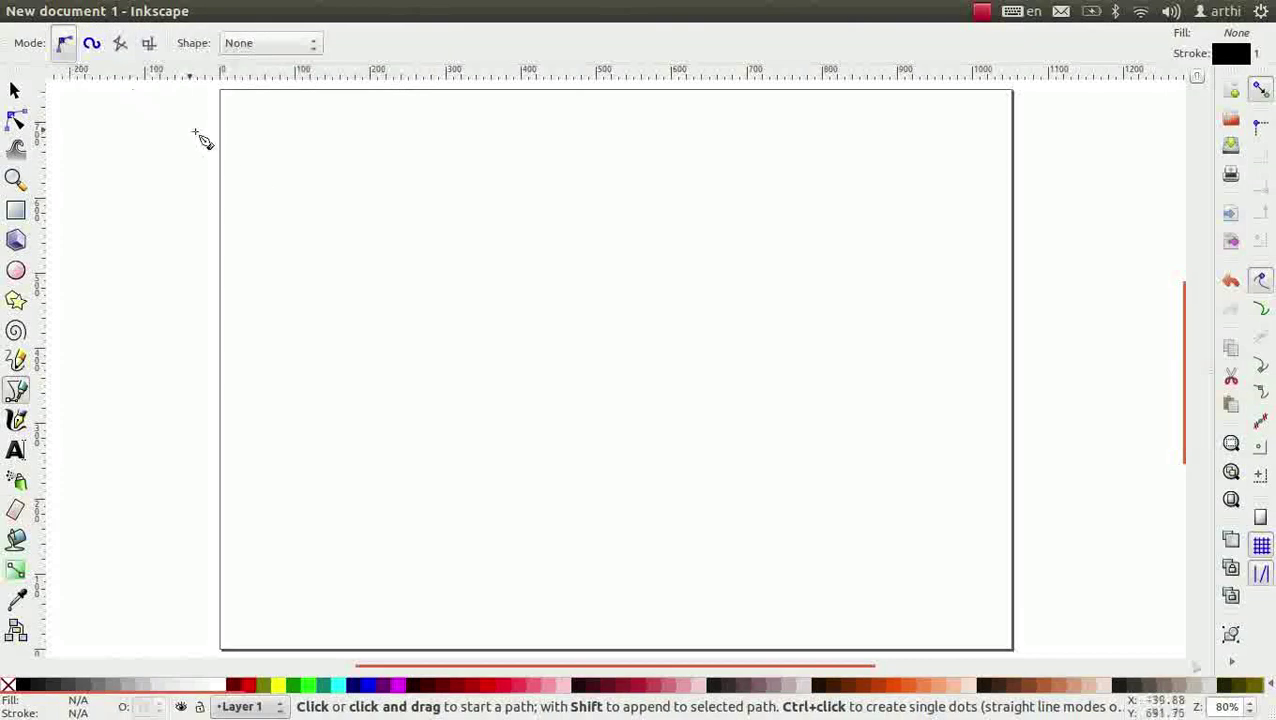
{"action": "left_click", "coordinate": [248, 167]}
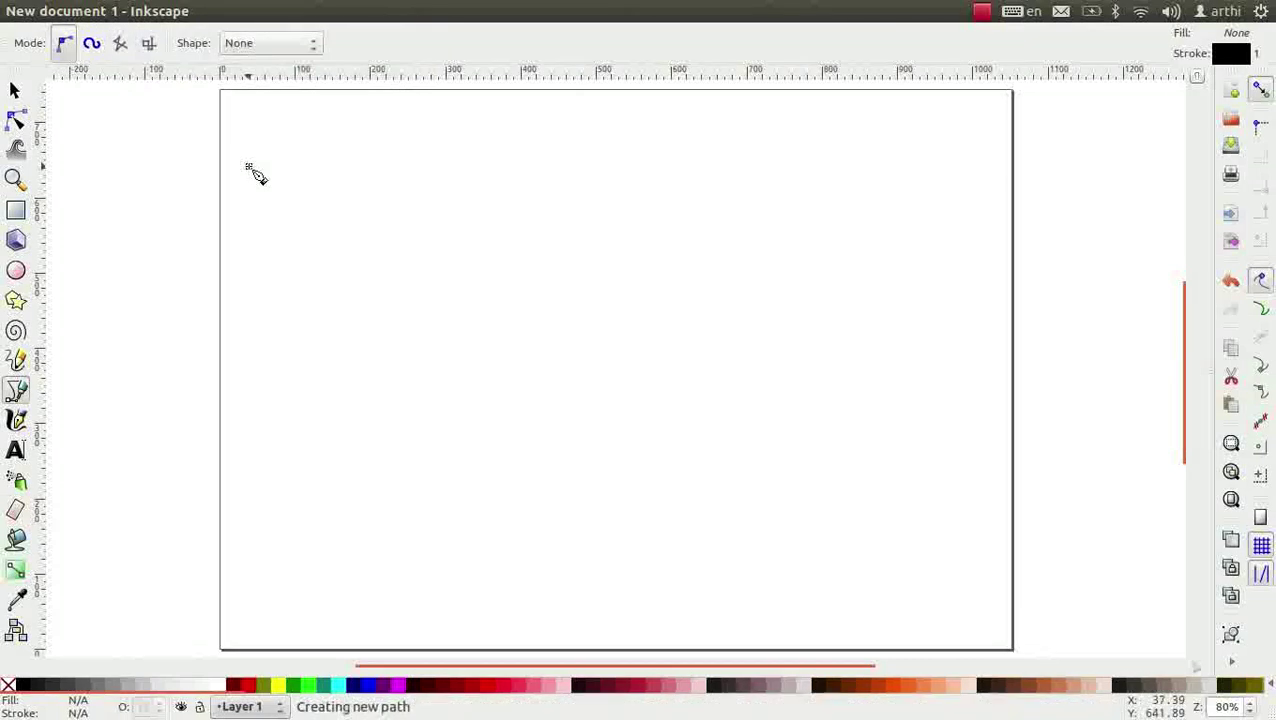
{"action": "key", "text": "Escape"}
{"action": "left_click", "coordinate": [248, 166]}
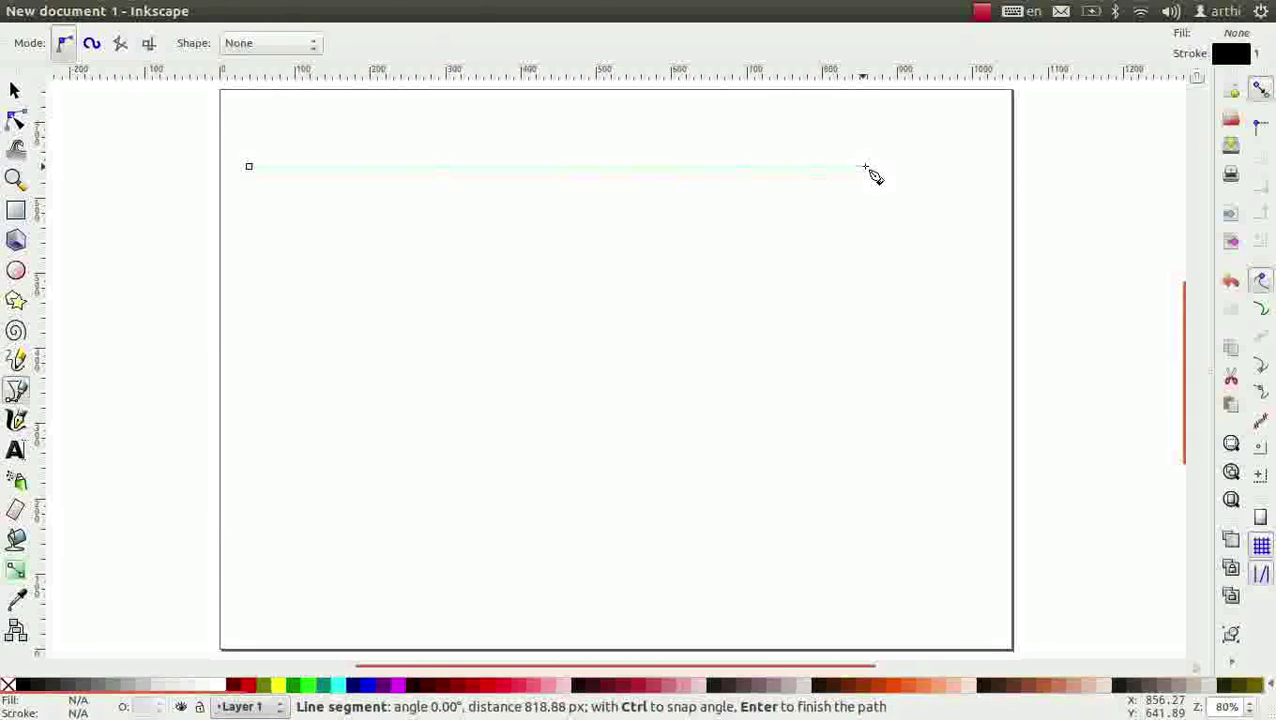
{"action": "key", "text": "Return"}
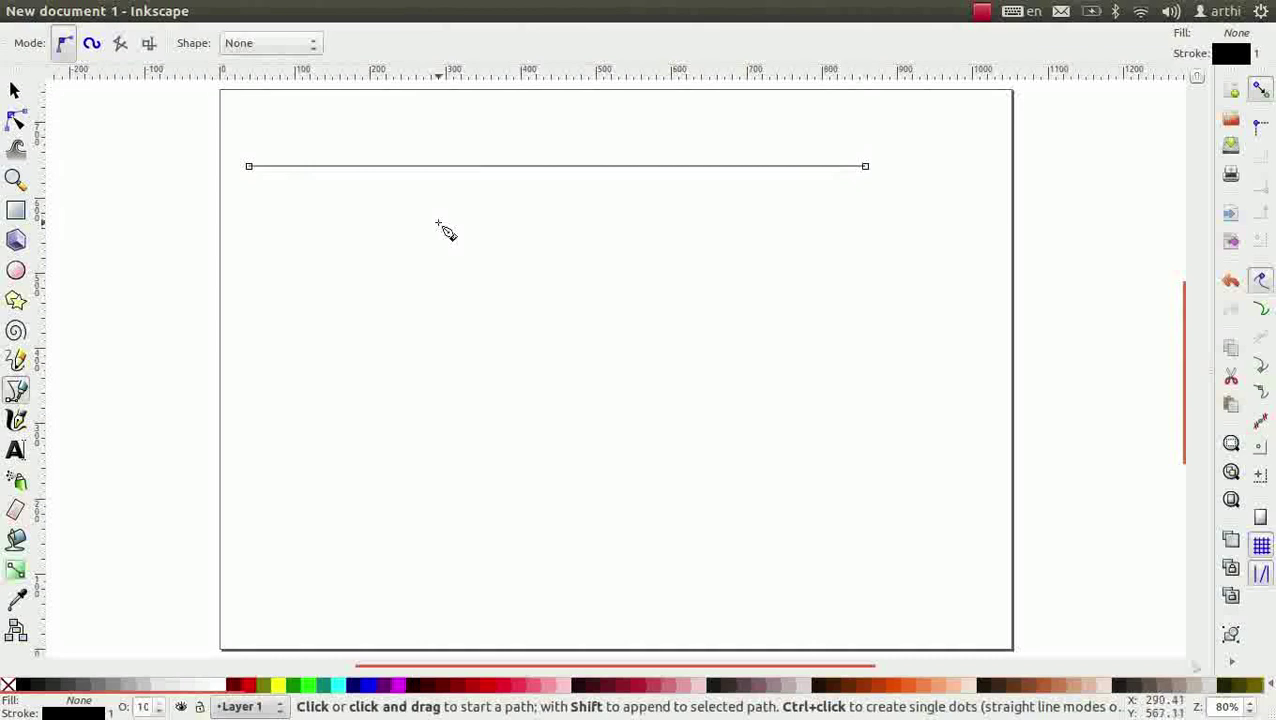
Draw a closed triangle from straight segments below the line
{"action": "left_click", "coordinate": [372, 218]}
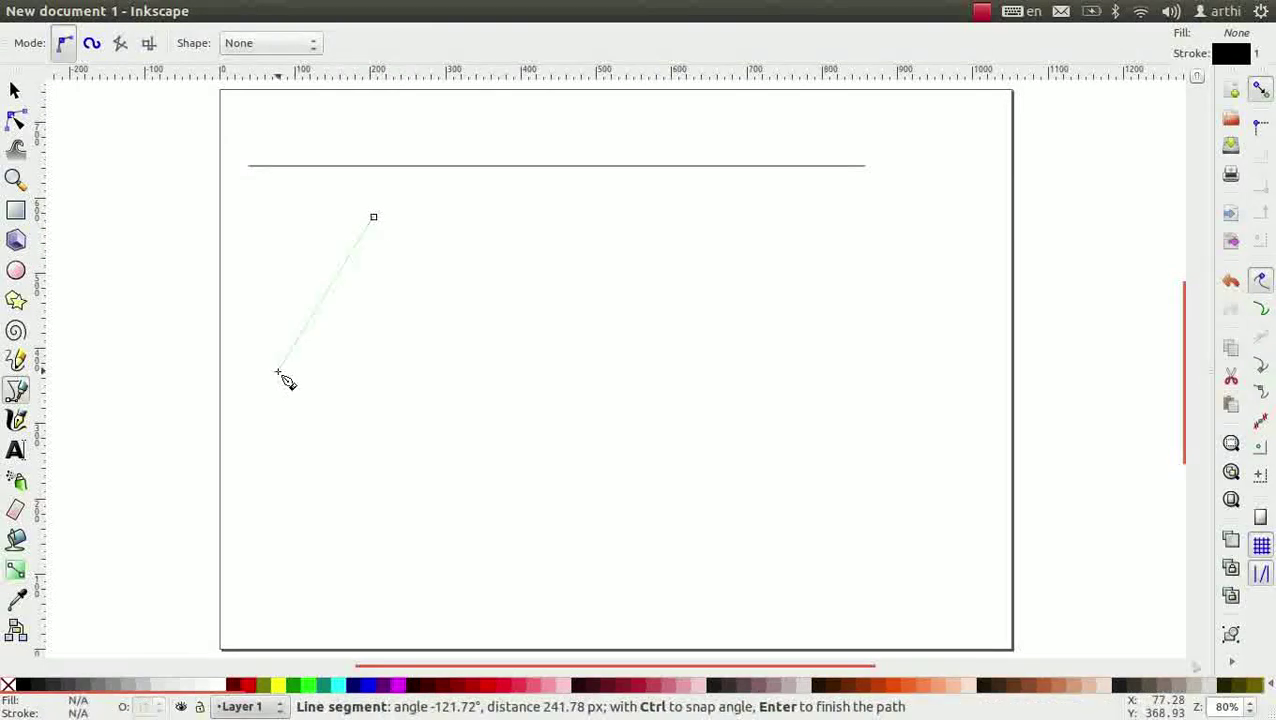
{"action": "left_click", "coordinate": [481, 369]}
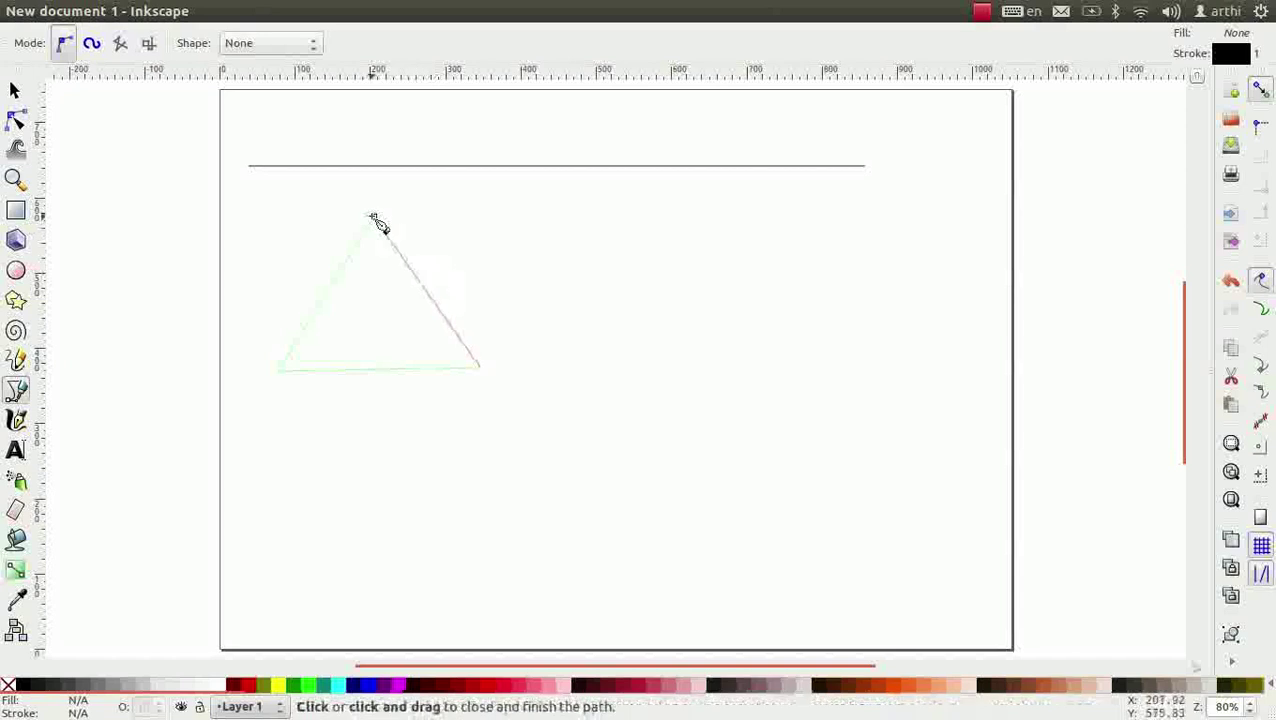
{"action": "left_click", "coordinate": [374, 219]}
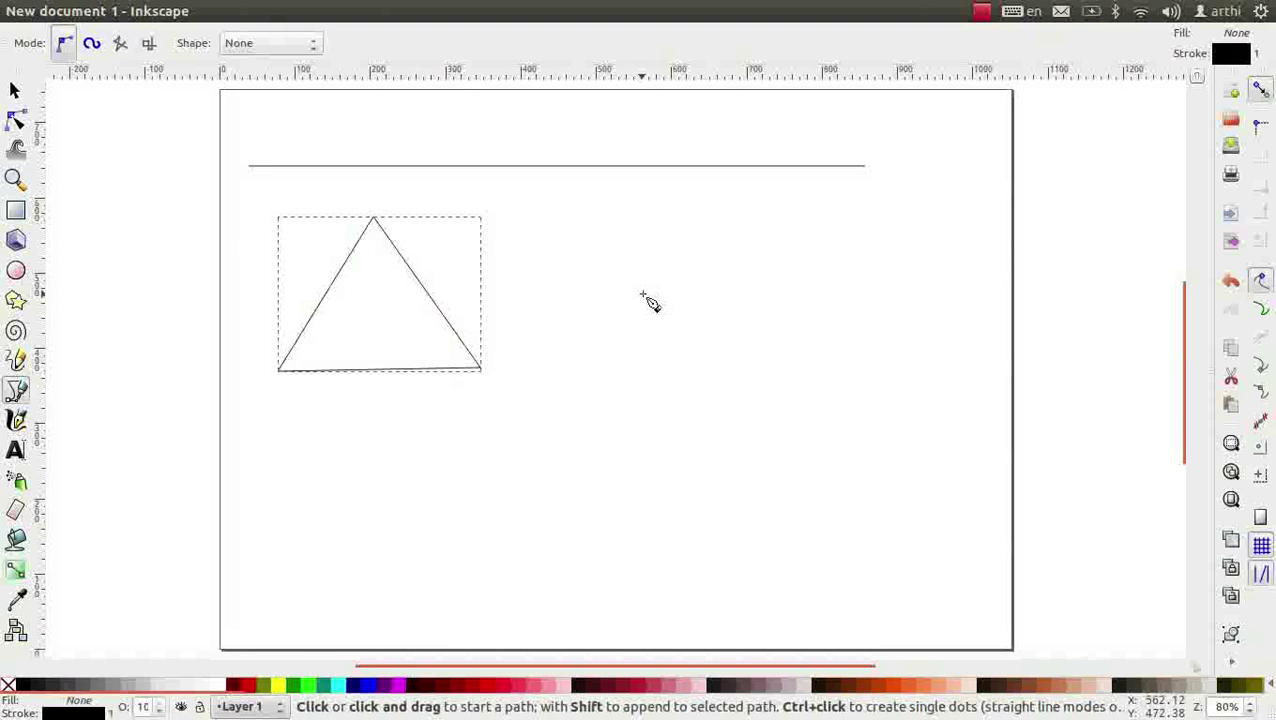
Draw three curved arcs: an upward arc right of the triangle and two curves below
{"action": "left_click", "coordinate": [580, 336]}
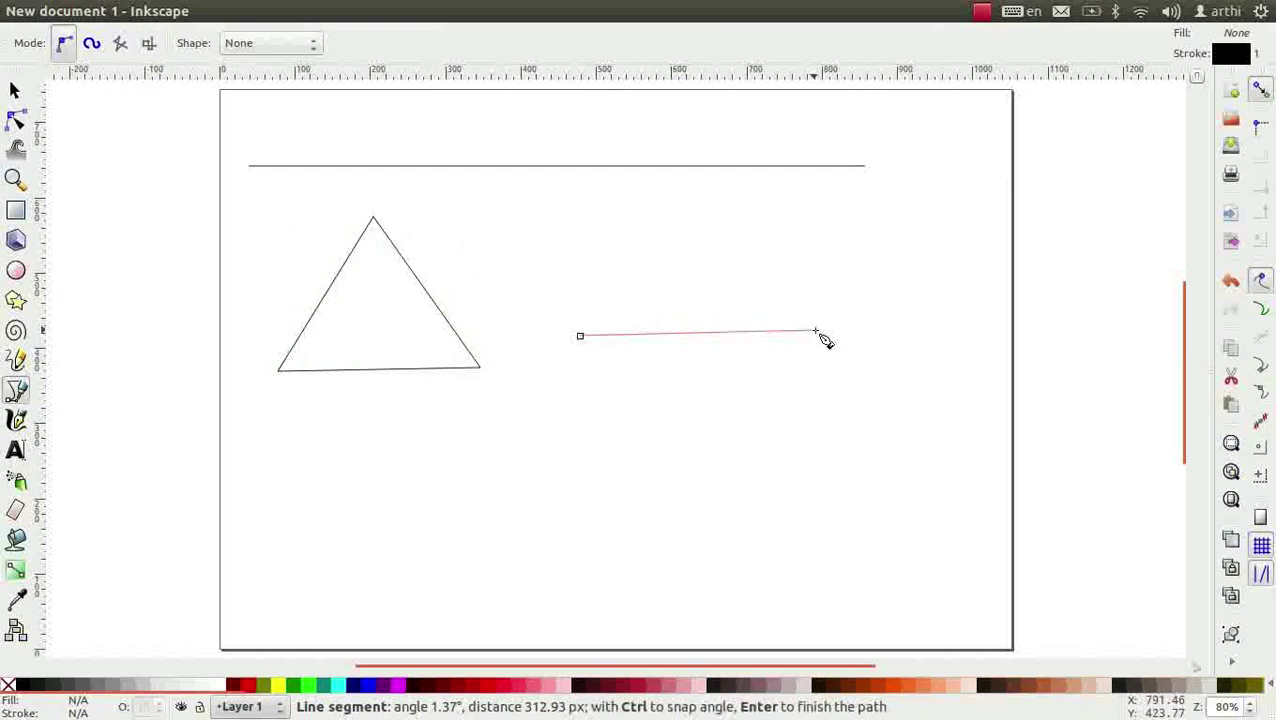
{"action": "left_click_drag", "start_coordinate": [816, 331], "coordinate": [921, 436]}
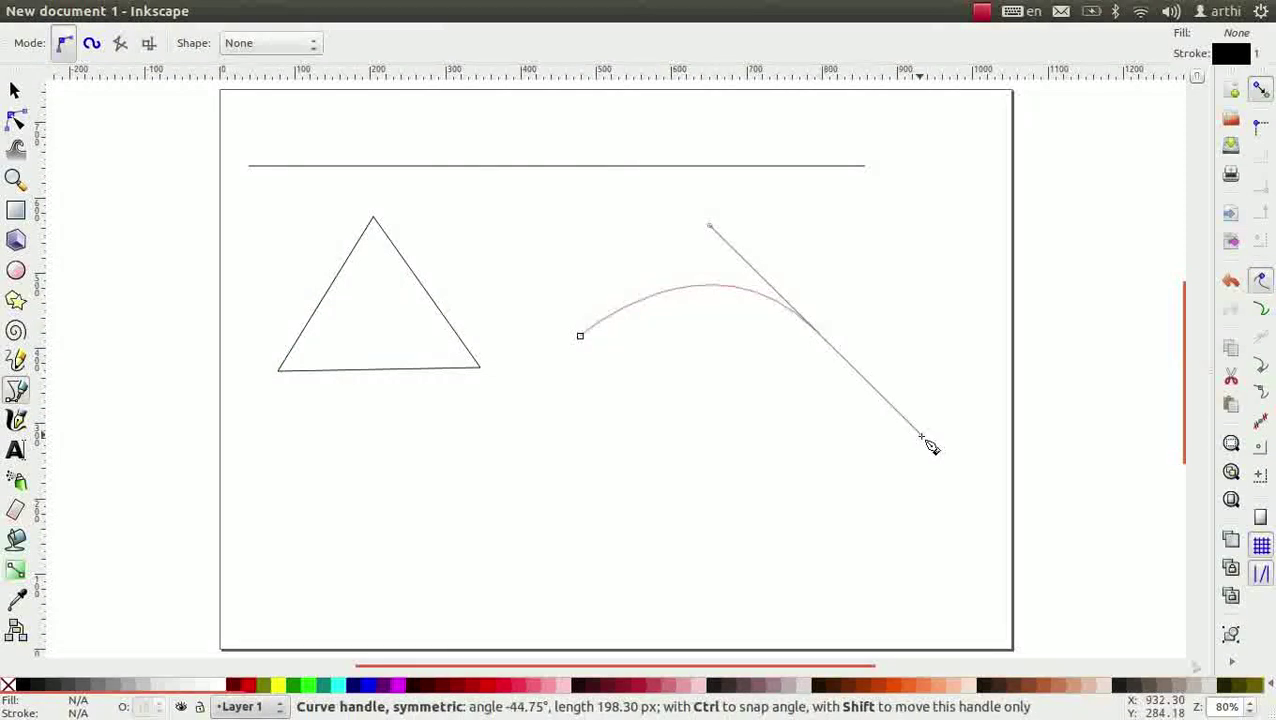
{"action": "key", "text": "Return"}
{"action": "left_click", "coordinate": [262, 462]}
{"action": "left_click_drag", "start_coordinate": [419, 457], "coordinate": [433, 508]}
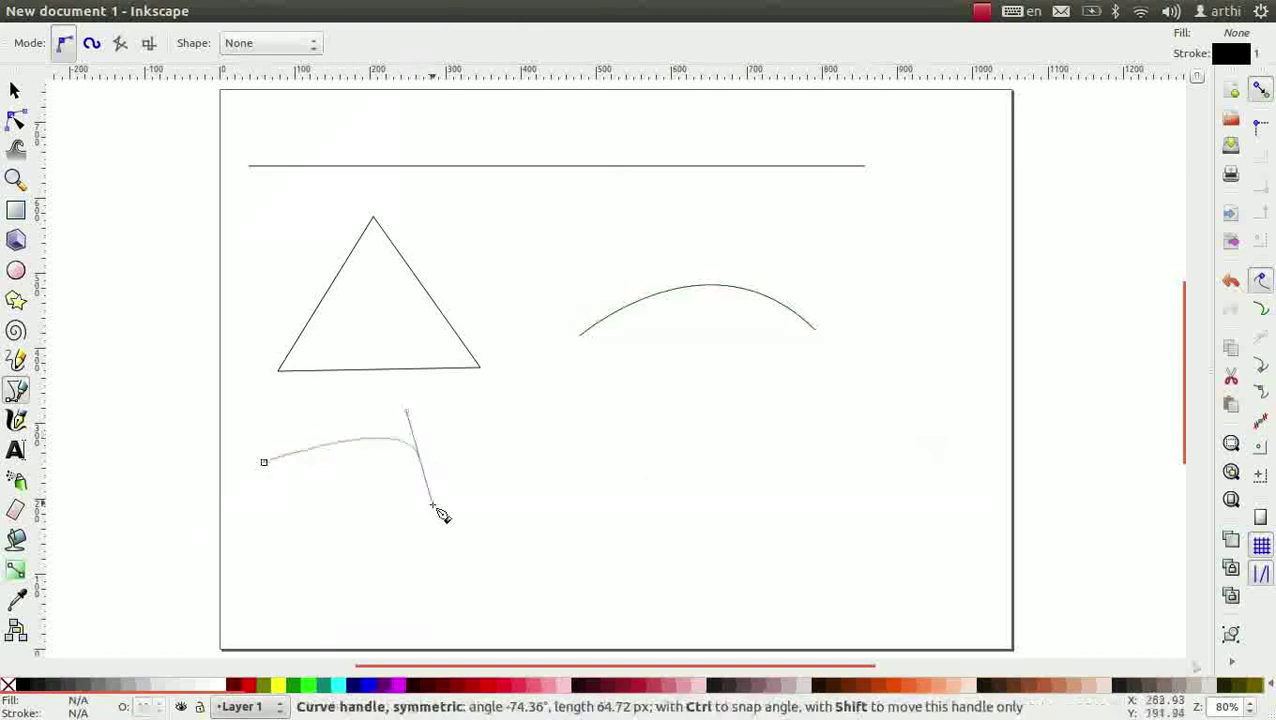
{"action": "key", "text": "Return"}
{"action": "left_click", "coordinate": [493, 481]}
{"action": "left_click_drag", "start_coordinate": [598, 462], "coordinate": [604, 405]}
{"action": "key", "text": "Return"}
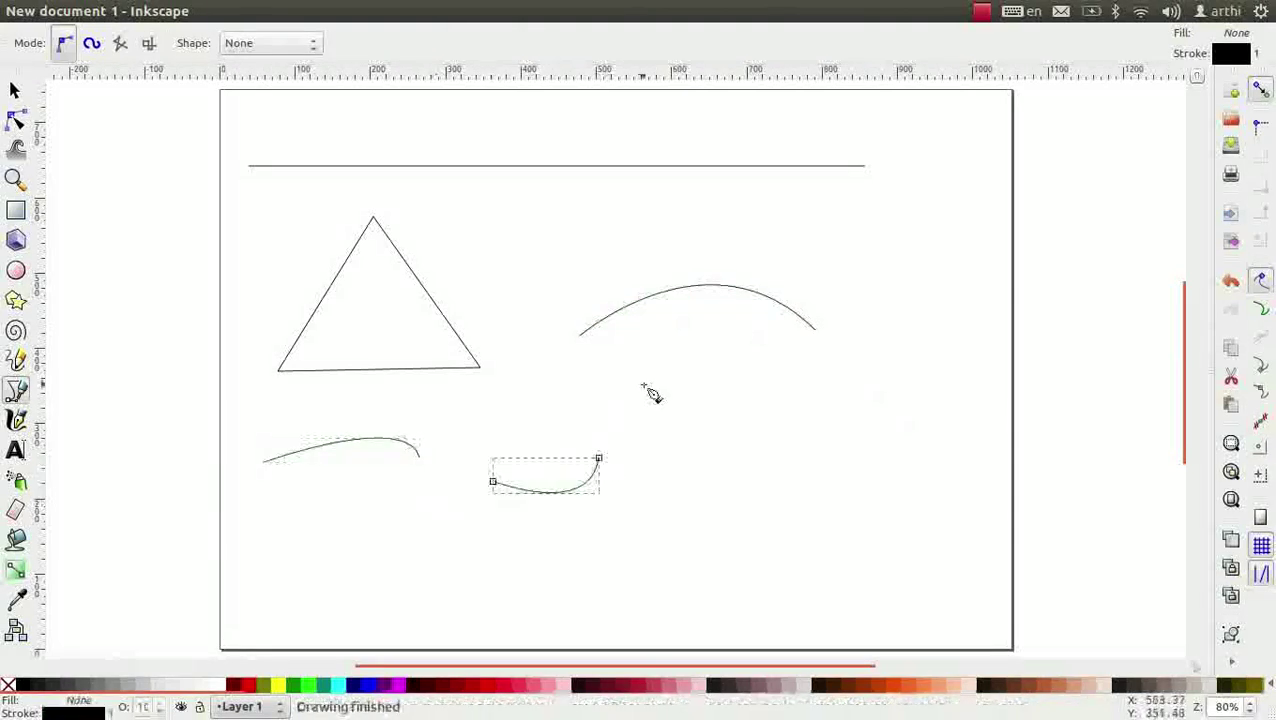
Draw four more arcs across the middle, bottom and lower right, then select everything
{"action": "left_click", "coordinate": [645, 382]}
{"action": "left_click_drag", "start_coordinate": [798, 399], "coordinate": [810, 455]}
{"action": "key", "text": "Return"}
{"action": "left_click", "coordinate": [807, 458]}
{"action": "left_click_drag", "start_coordinate": [903, 409], "coordinate": [911, 347]}
{"action": "key", "text": "Return"}
{"action": "left_click", "coordinate": [386, 579]}
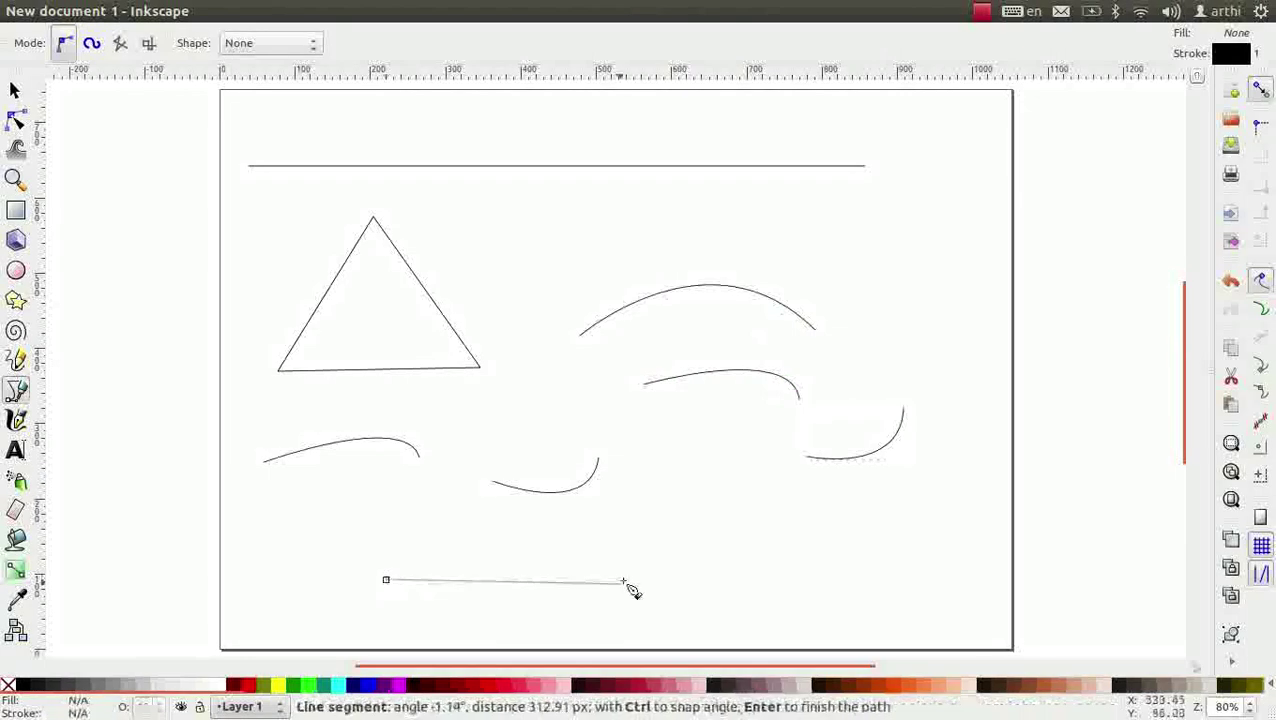
{"action": "left_click_drag", "start_coordinate": [628, 580], "coordinate": [725, 648]}
{"action": "key", "text": "Return"}
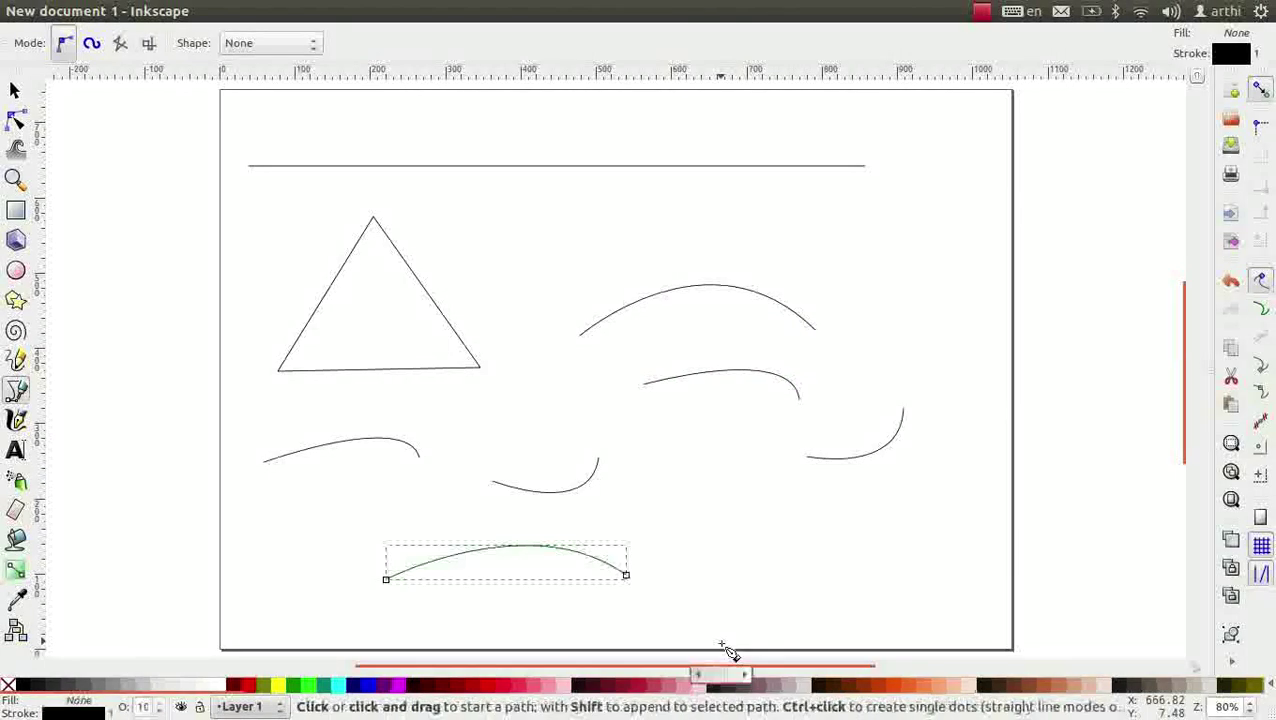
{"action": "left_click", "coordinate": [686, 557]}
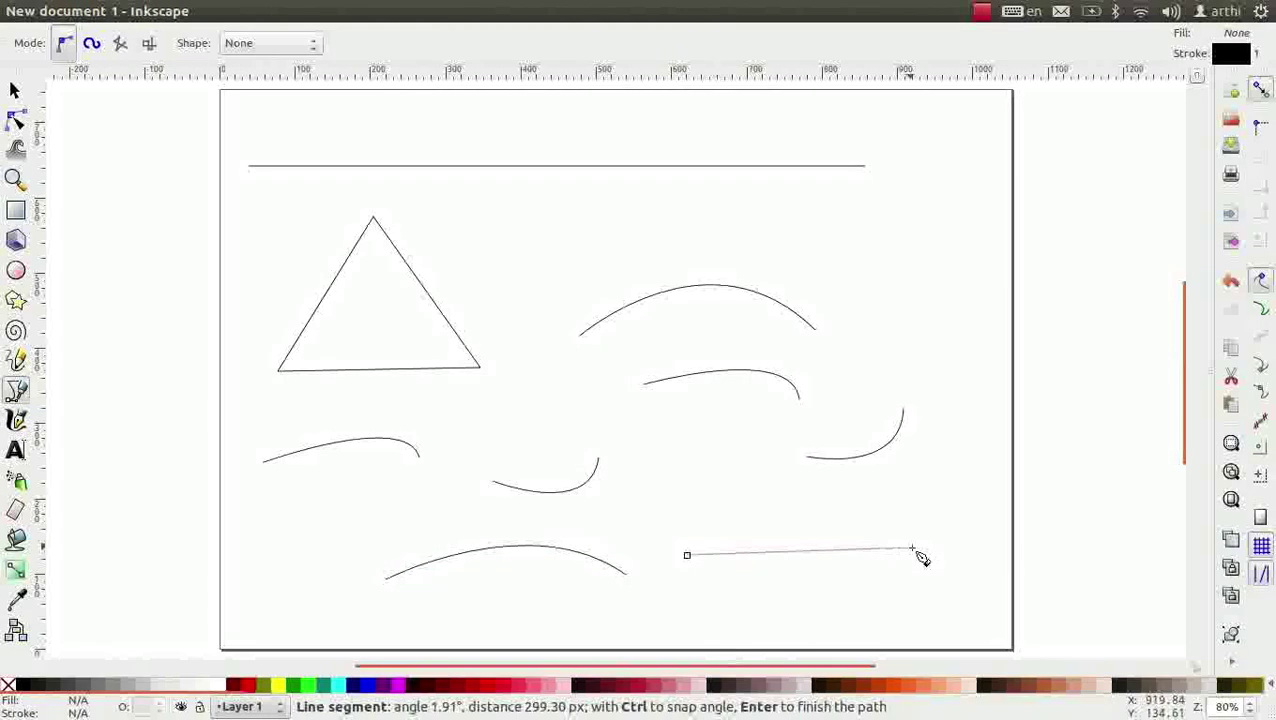
{"action": "mouse_move", "coordinate": [913, 549]}
{"action": "left_mouse_down"}
{"action": "mouse_move", "coordinate": [991, 644]}
{"action": "mouse_move", "coordinate": [1017, 641]}
{"action": "left_mouse_up"}
{"action": "key", "text": "Return"}
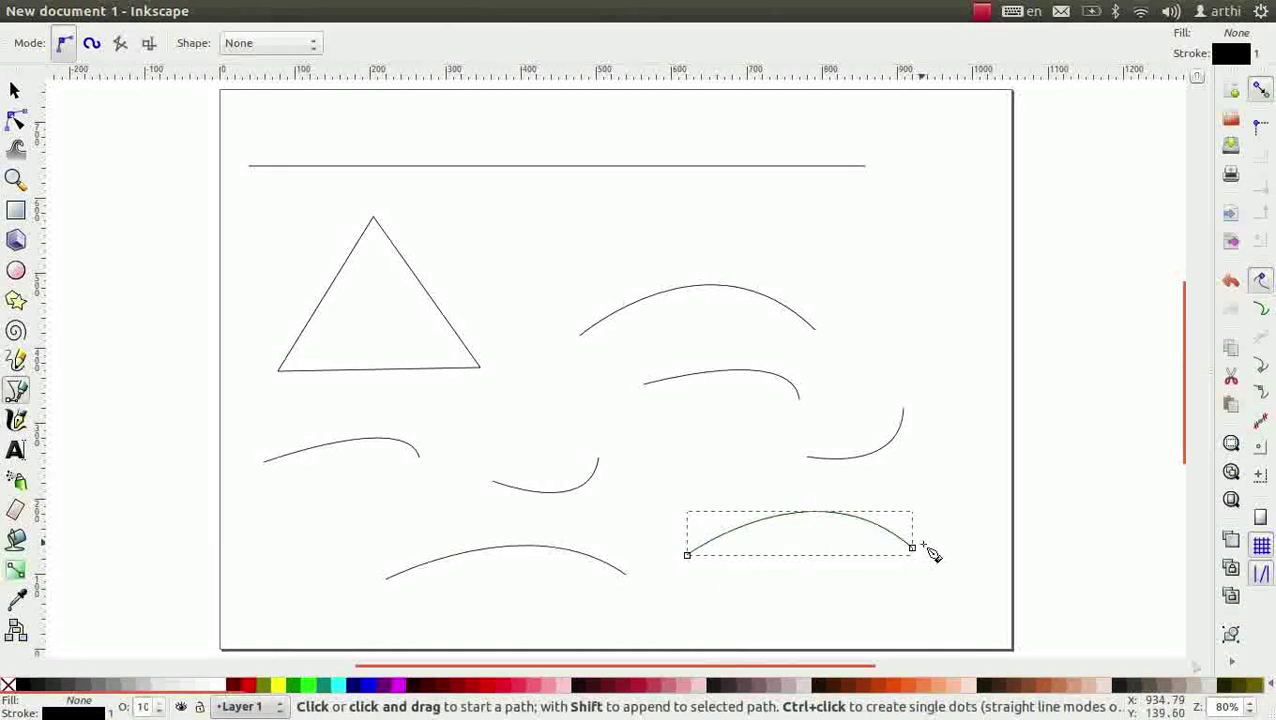
{"action": "key", "text": "ctrl+a"}
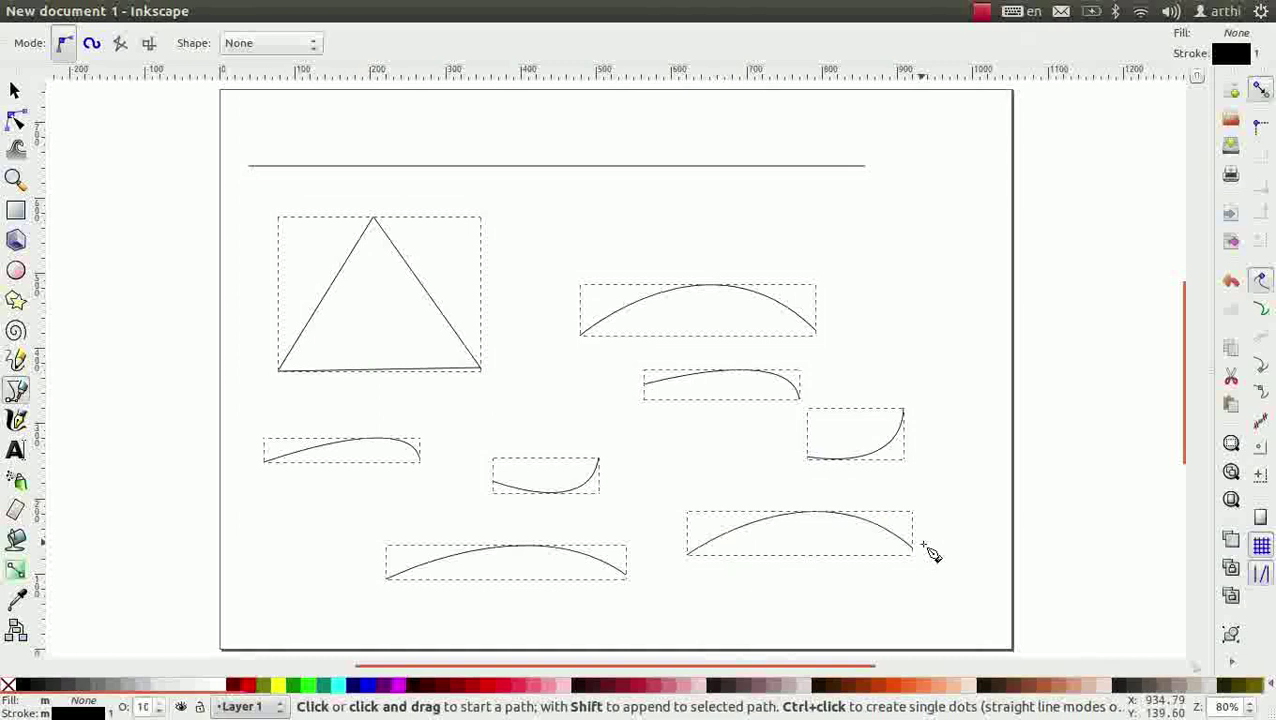
Delete all drawings, draw a closed curved hand-like outline at upper left, and fit the page
{"action": "key", "text": "Delete"}
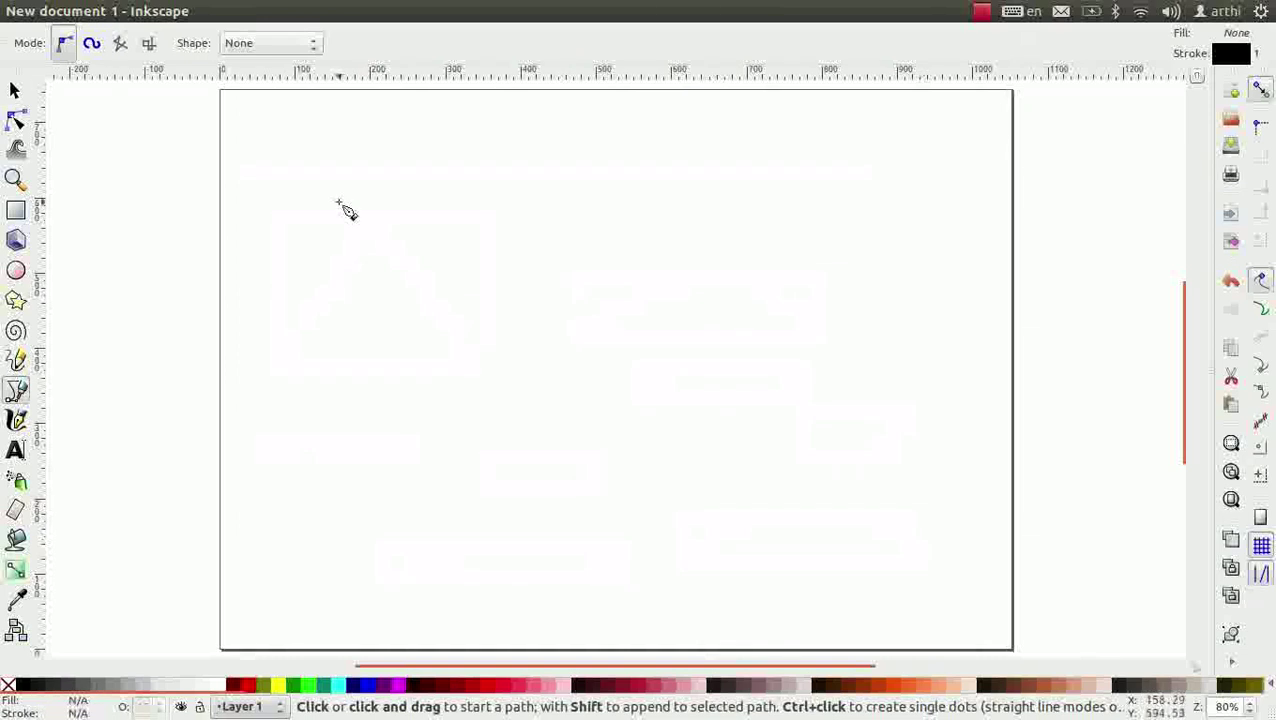
{"action": "scroll", "coordinate": [232, 294], "scroll_direction": "up", "scroll_amount": 1}
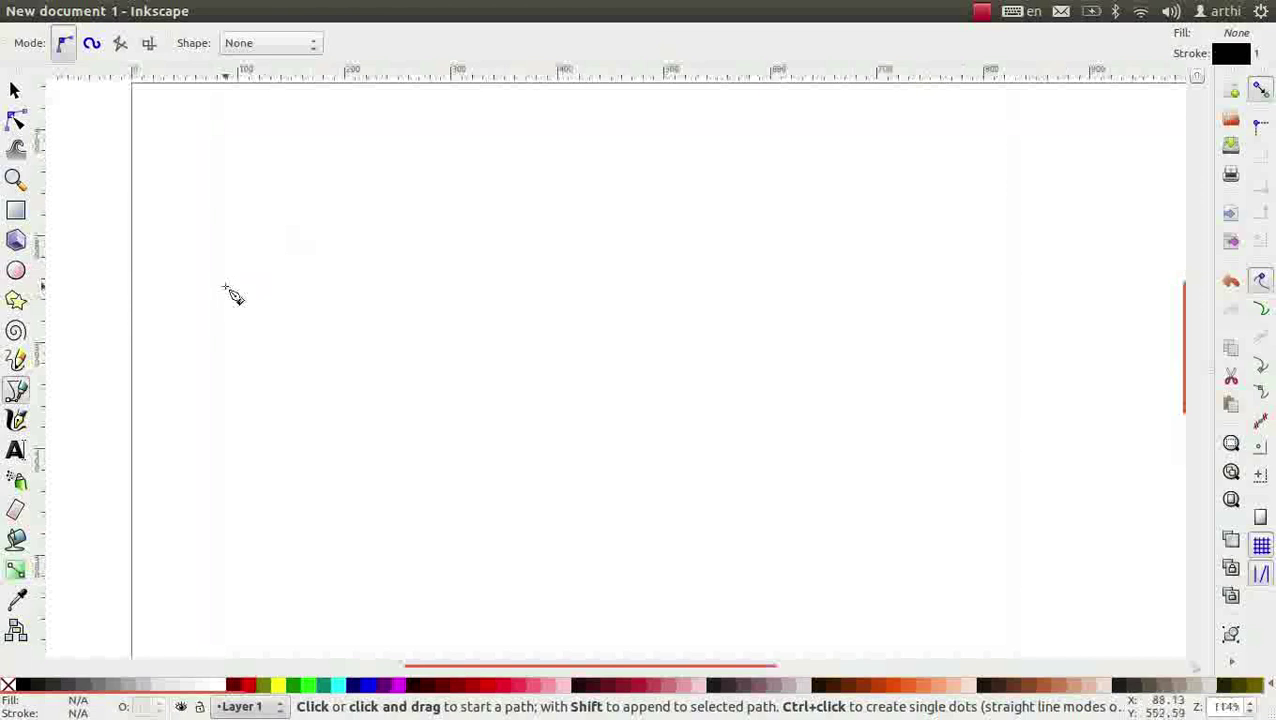
{"action": "left_click", "coordinate": [225, 288]}
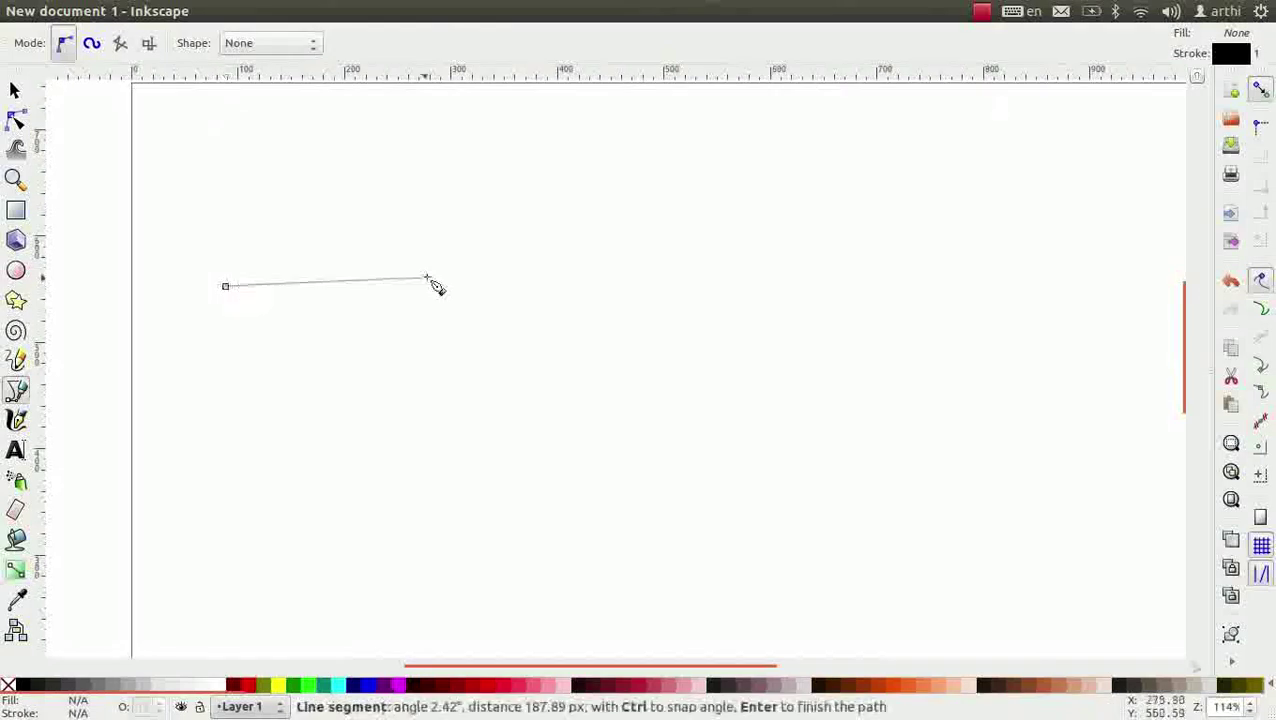
{"action": "left_click_drag", "start_coordinate": [540, 260], "coordinate": [652, 385]}
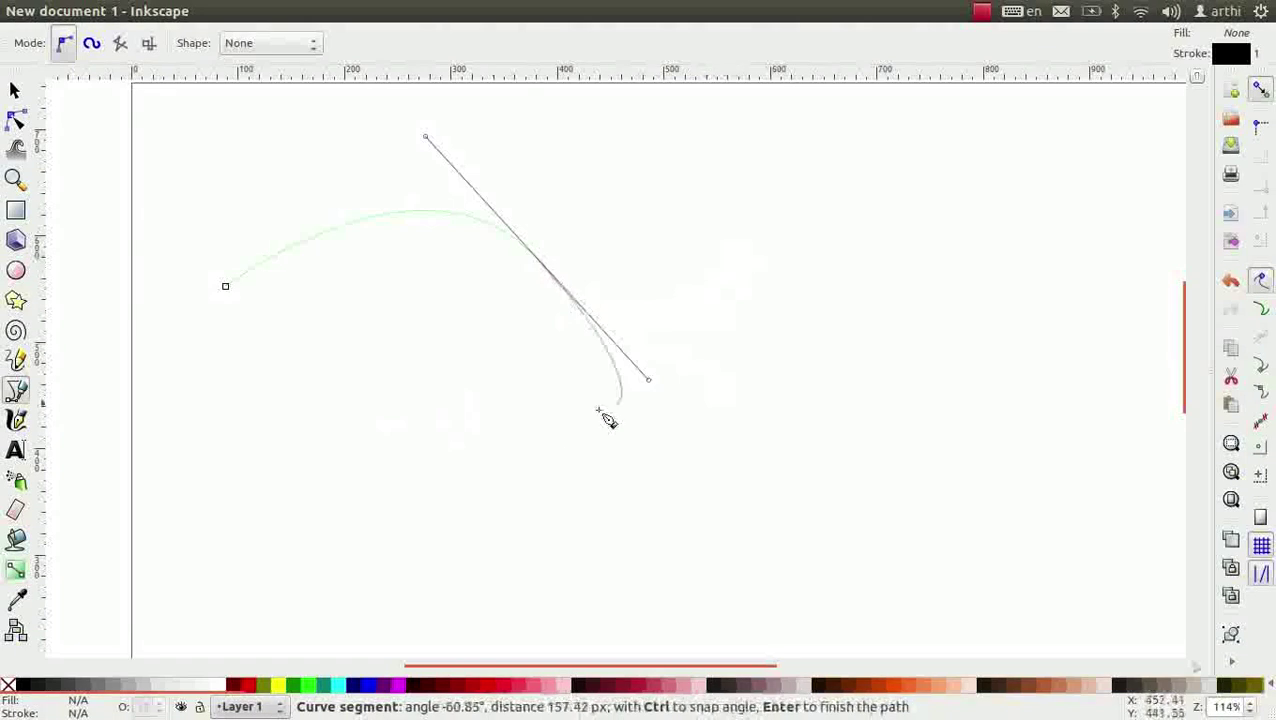
{"action": "left_click", "coordinate": [528, 457]}
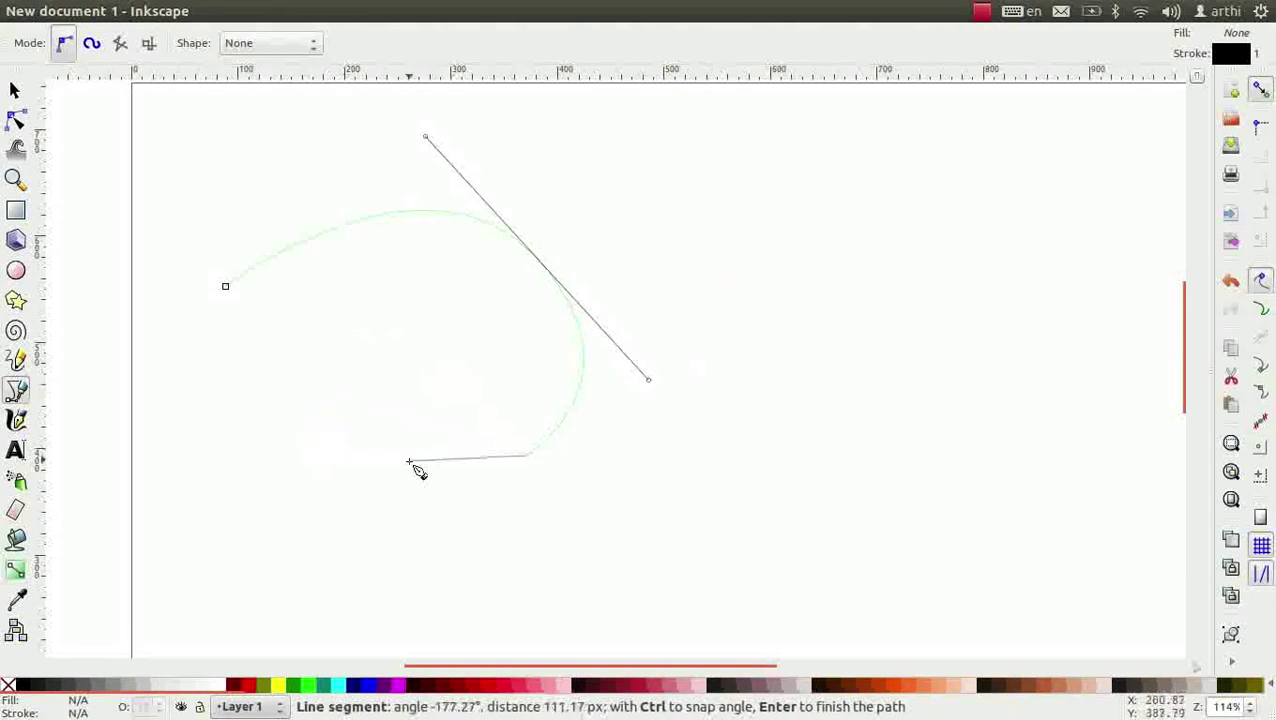
{"action": "left_click_drag", "start_coordinate": [409, 460], "coordinate": [358, 367]}
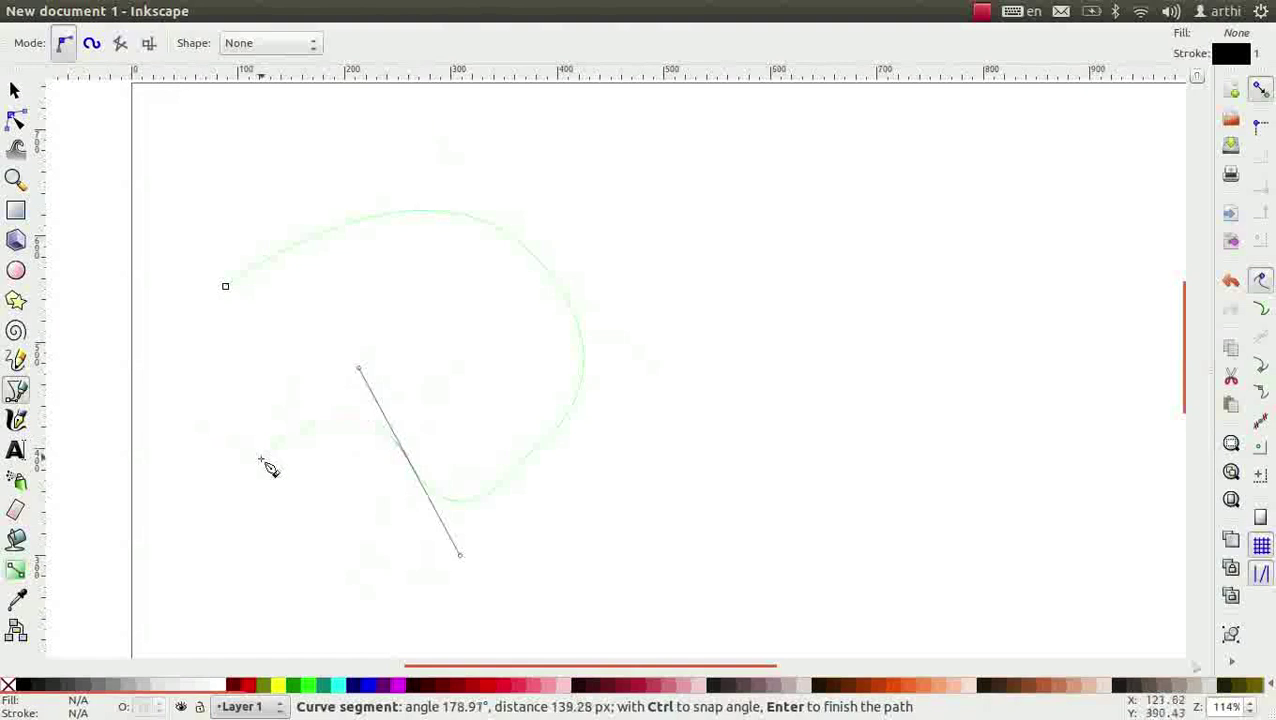
{"action": "left_click", "coordinate": [260, 457]}
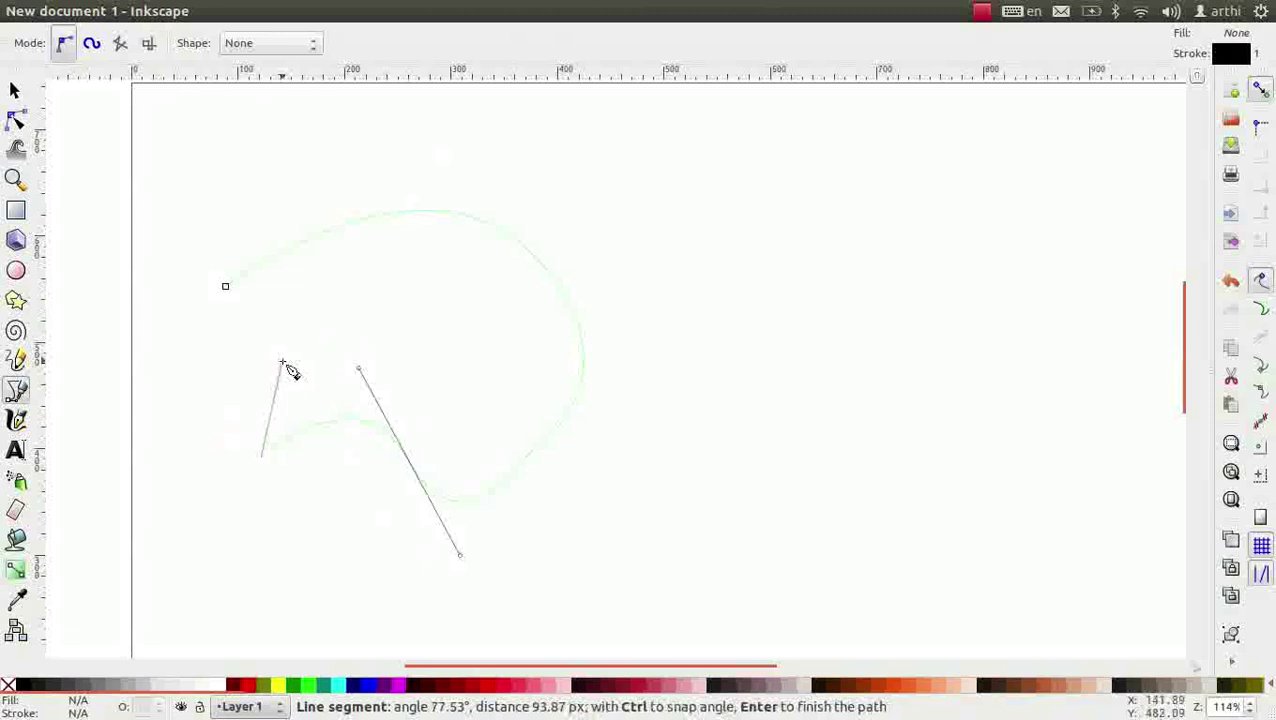
{"action": "left_click_drag", "start_coordinate": [282, 363], "coordinate": [349, 335]}
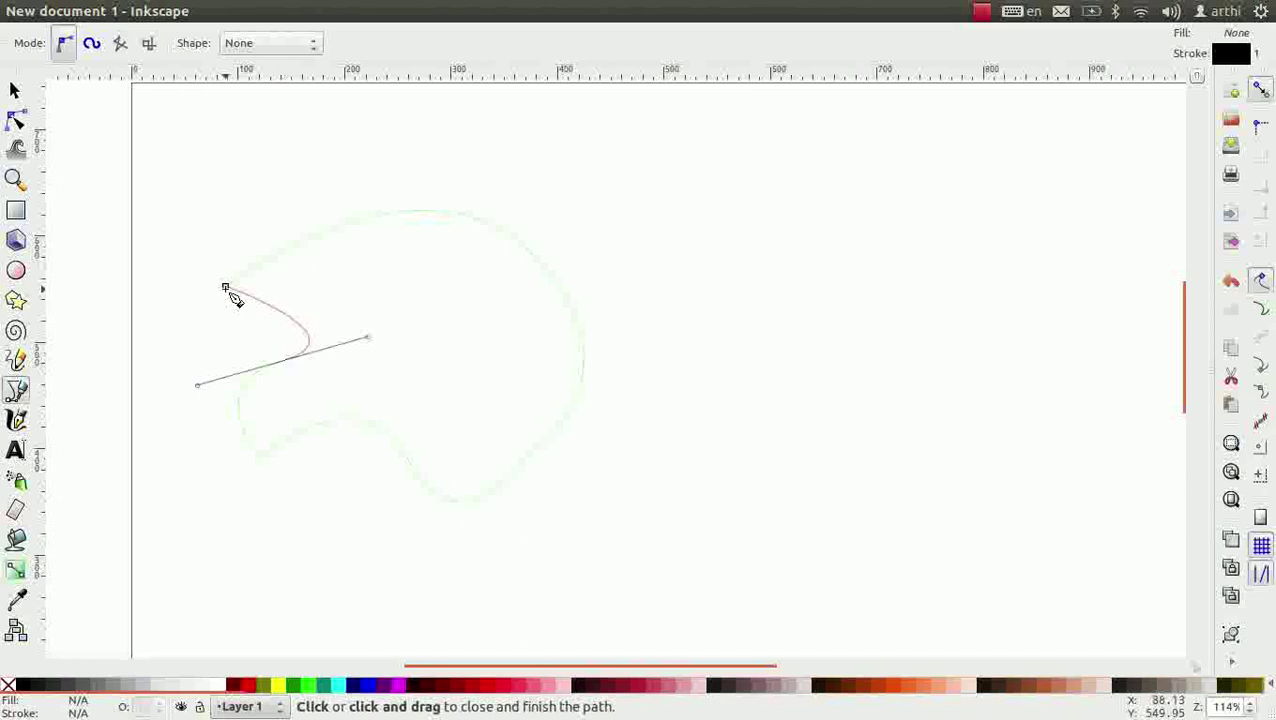
{"action": "left_click", "coordinate": [227, 290]}
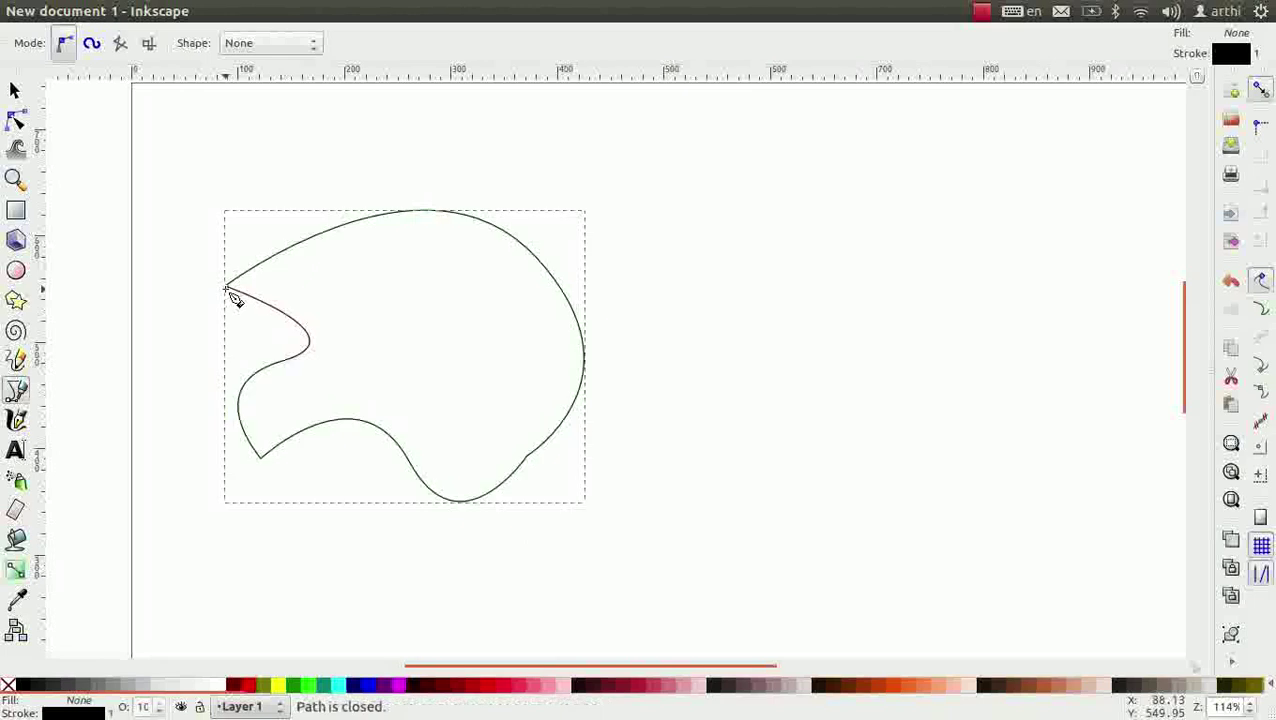
{"action": "key", "text": "5"}
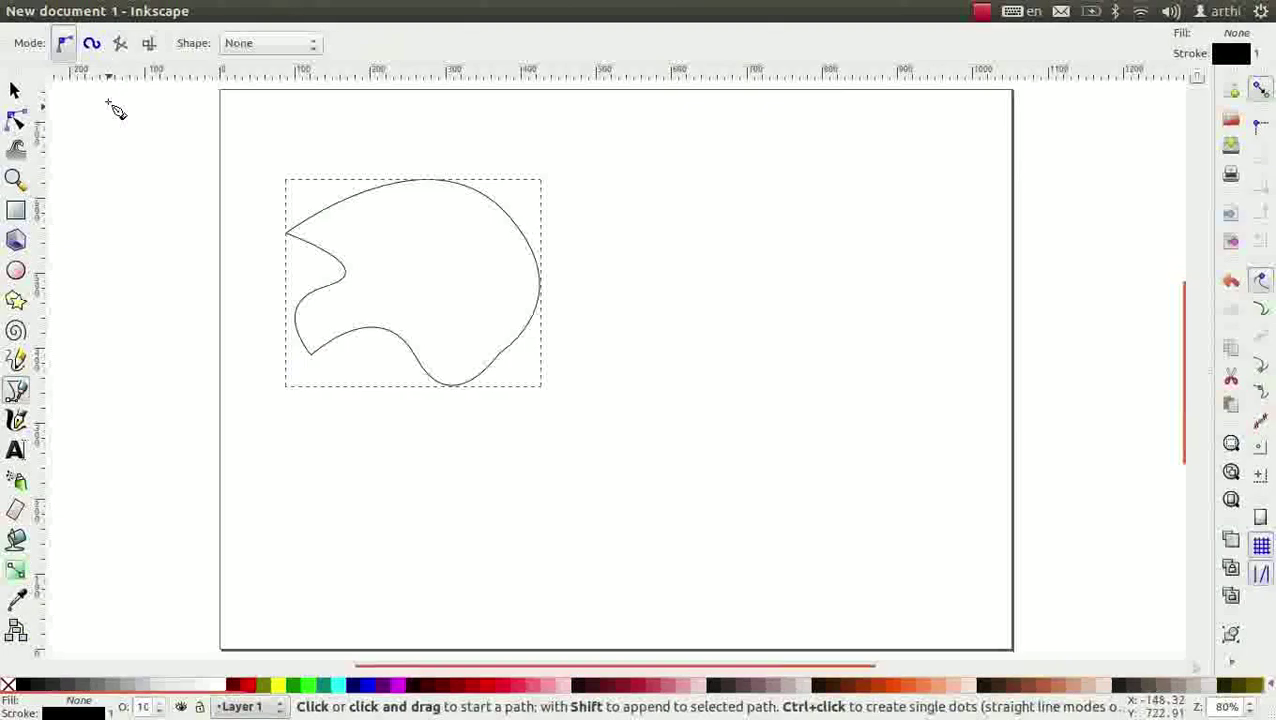
In Spiro mode, draw a closed smooth egg-shaped outline on the right
{"action": "left_click", "coordinate": [98, 52]}
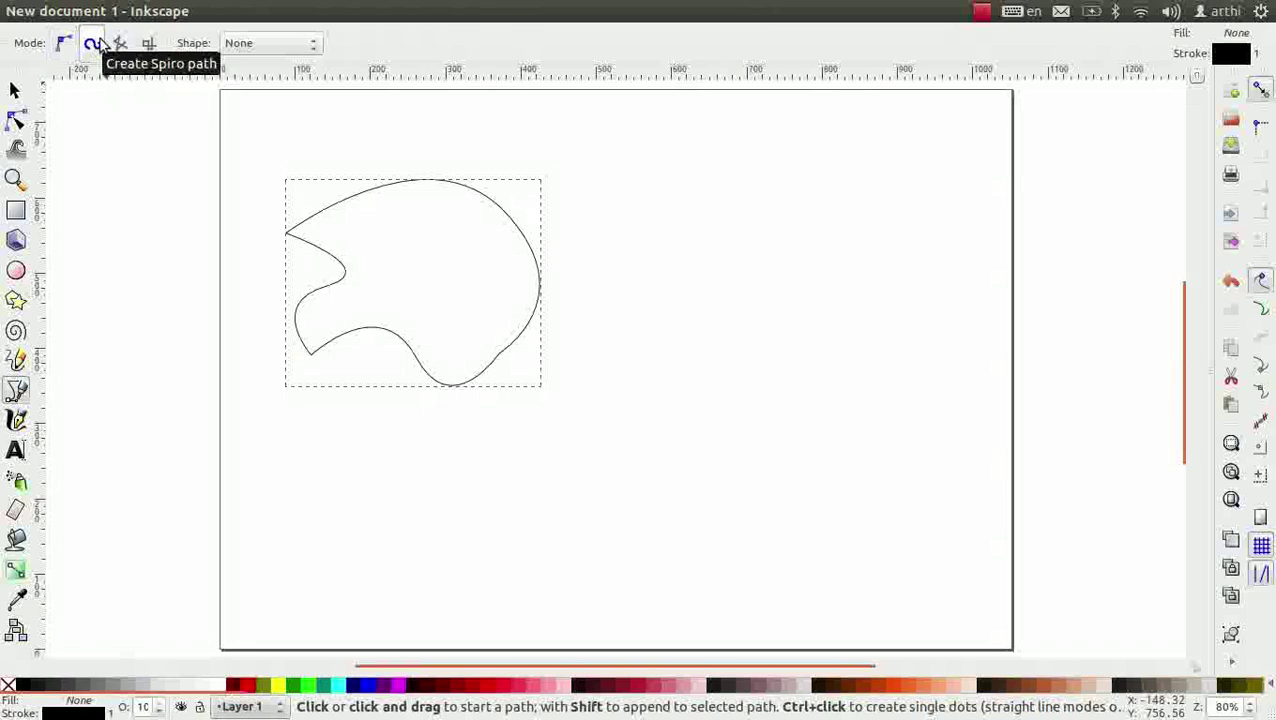
{"action": "left_click", "coordinate": [662, 236]}
{"action": "left_click_drag", "start_coordinate": [752, 248], "coordinate": [832, 373]}
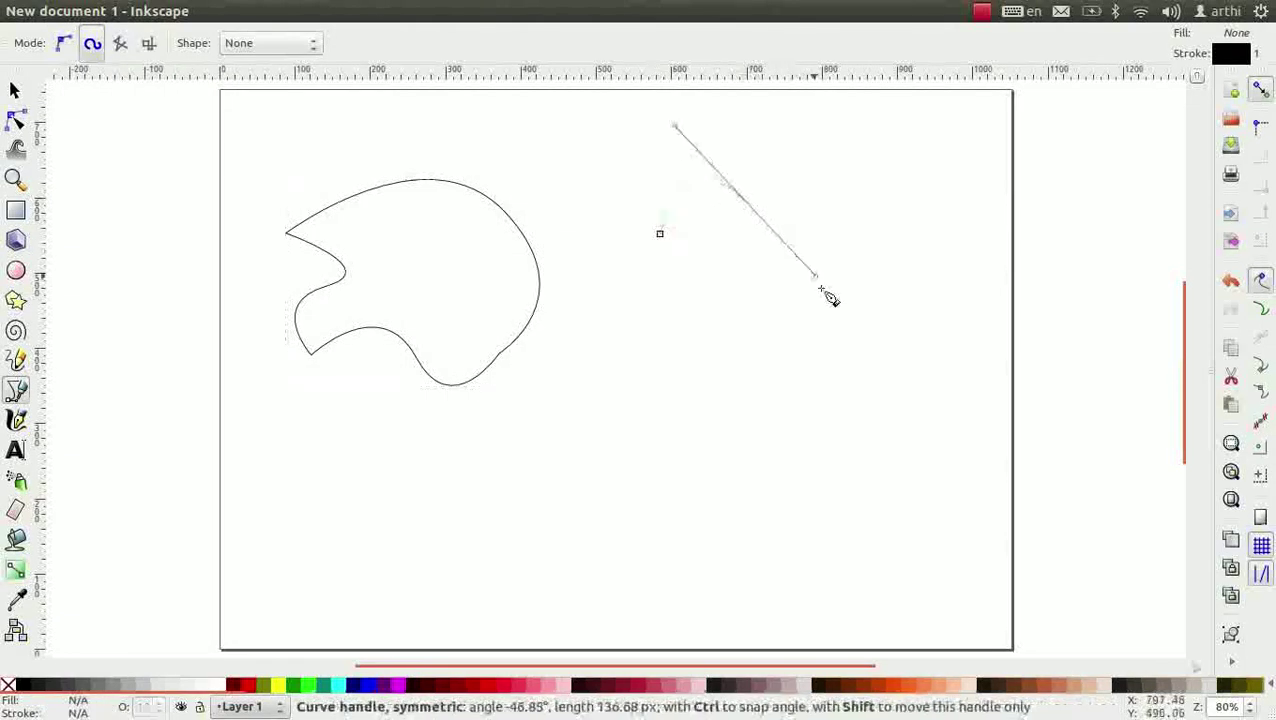
{"action": "left_click_drag", "start_coordinate": [894, 272], "coordinate": [926, 222]}
{"action": "mouse_move", "coordinate": [841, 490]}
{"action": "left_mouse_down"}
{"action": "mouse_move", "coordinate": [740, 419]}
{"action": "mouse_move", "coordinate": [646, 490]}
{"action": "left_mouse_up"}
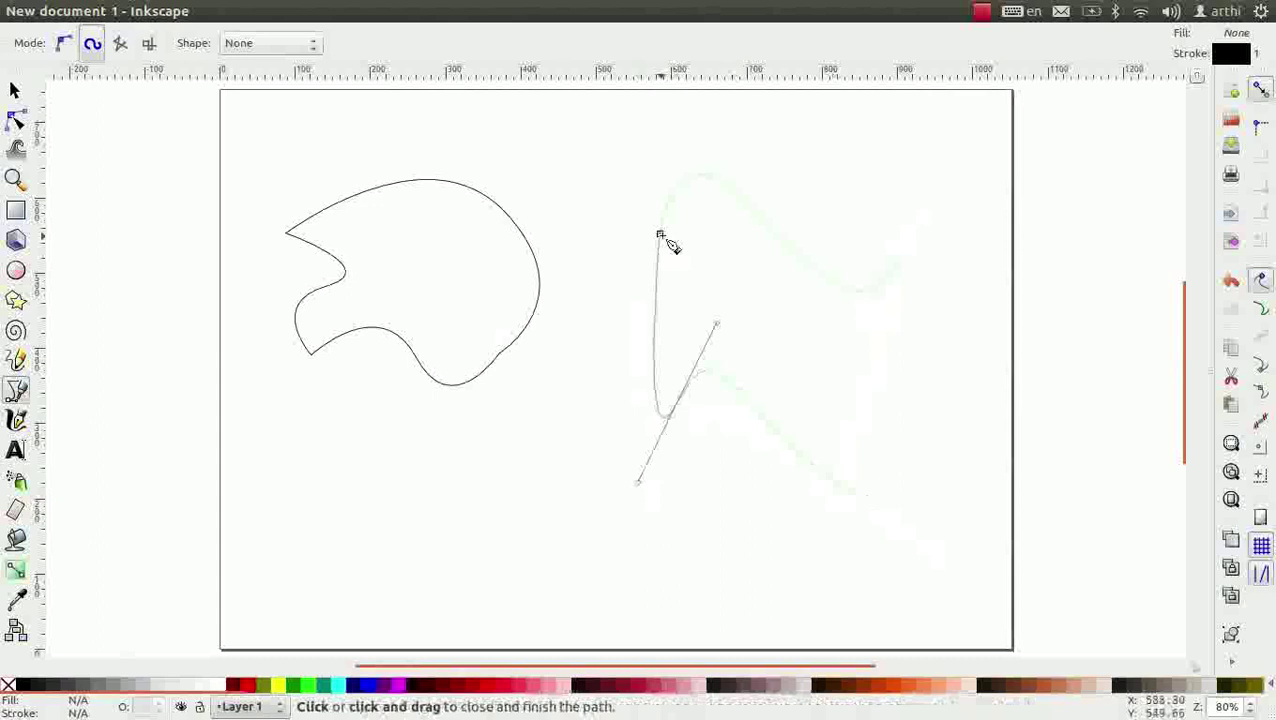
{"action": "left_click", "coordinate": [660, 234]}
Draw a closed teardrop-shaped Spiro outline below the first shape
{"action": "left_click", "coordinate": [343, 536]}
{"action": "left_click_drag", "start_coordinate": [491, 458], "coordinate": [511, 400]}
{"action": "left_click_drag", "start_coordinate": [575, 575], "coordinate": [557, 530]}
{"action": "left_click", "coordinate": [343, 536]}
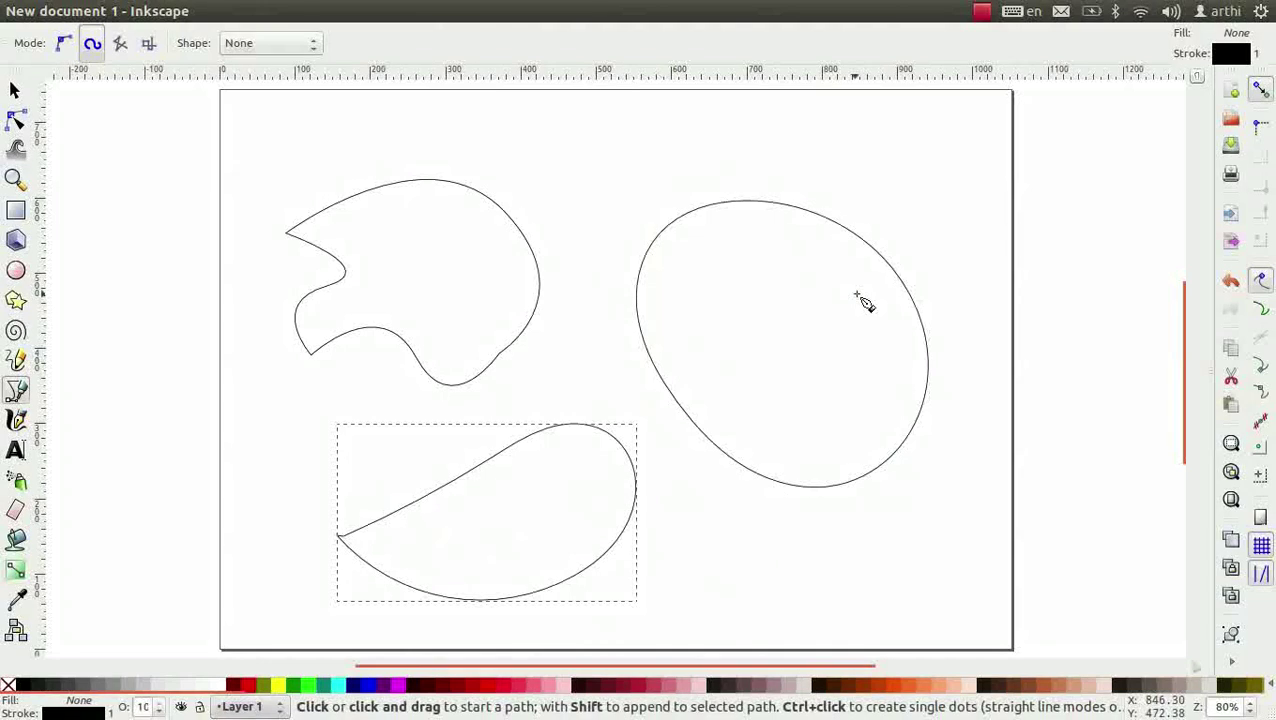
Delete all curved shapes and draw a zigzag line in straight-segment mode
{"action": "key", "text": "ctrl+a"}
{"action": "key", "text": "Delete"}
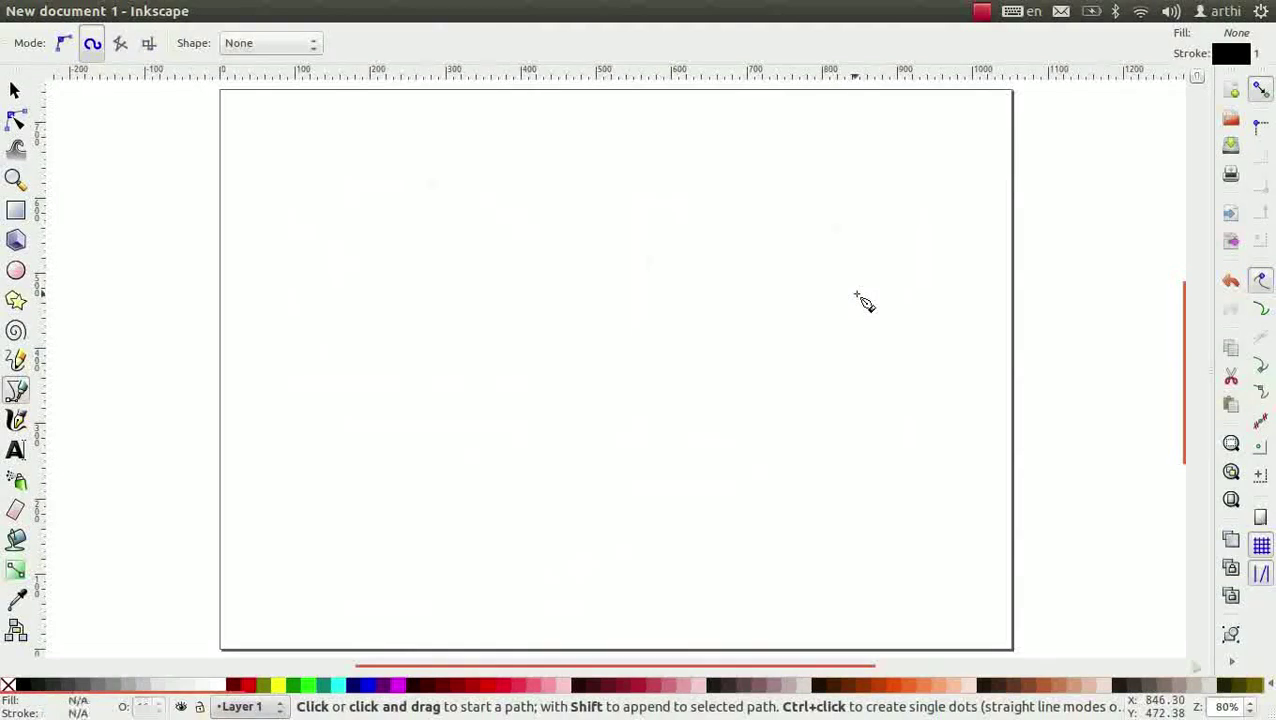
{"action": "left_click", "coordinate": [120, 44]}
{"action": "left_click", "coordinate": [272, 139]}
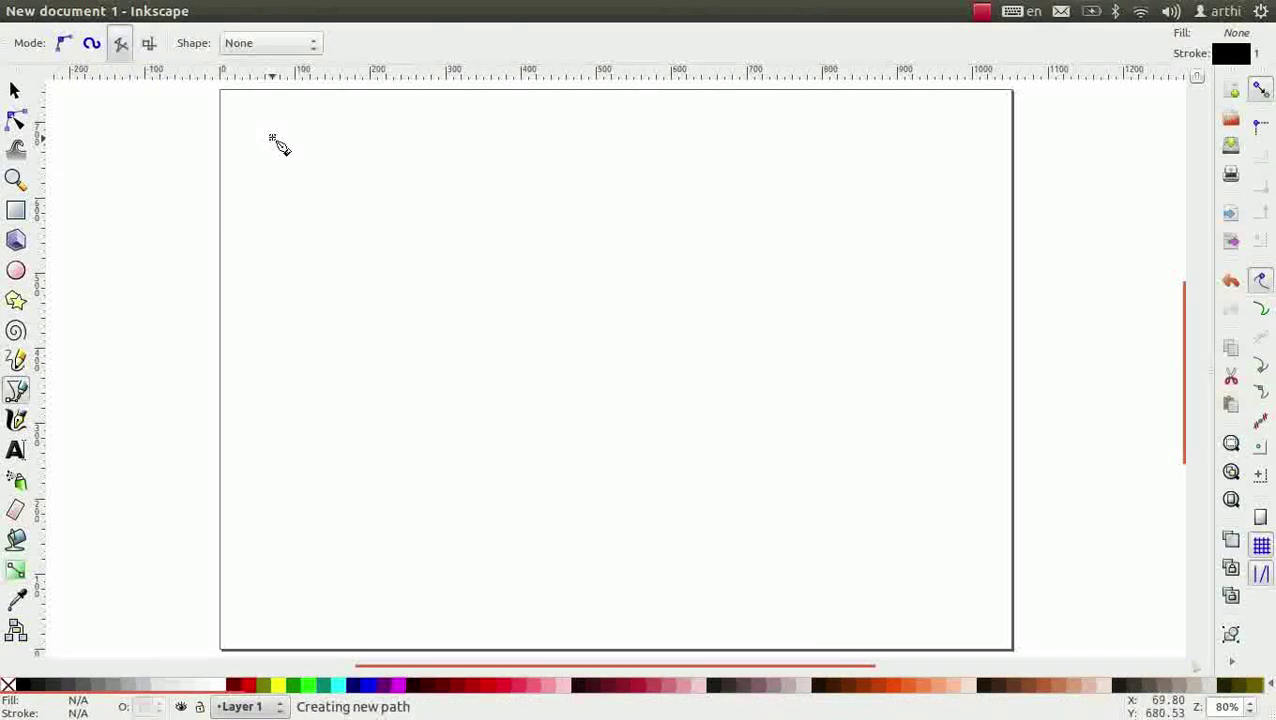
{"action": "left_click", "coordinate": [455, 195]}
{"action": "left_click", "coordinate": [372, 290]}
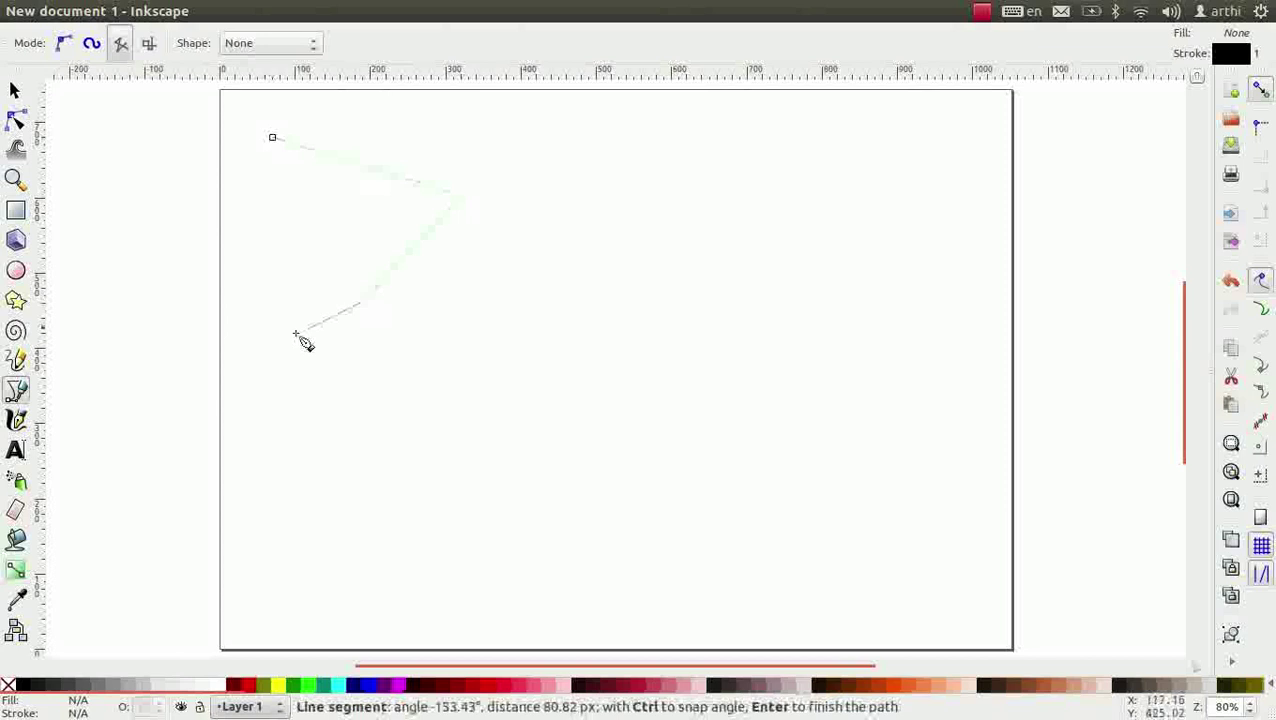
{"action": "left_click", "coordinate": [287, 338]}
{"action": "left_click", "coordinate": [287, 463]}
{"action": "left_click", "coordinate": [463, 335]}
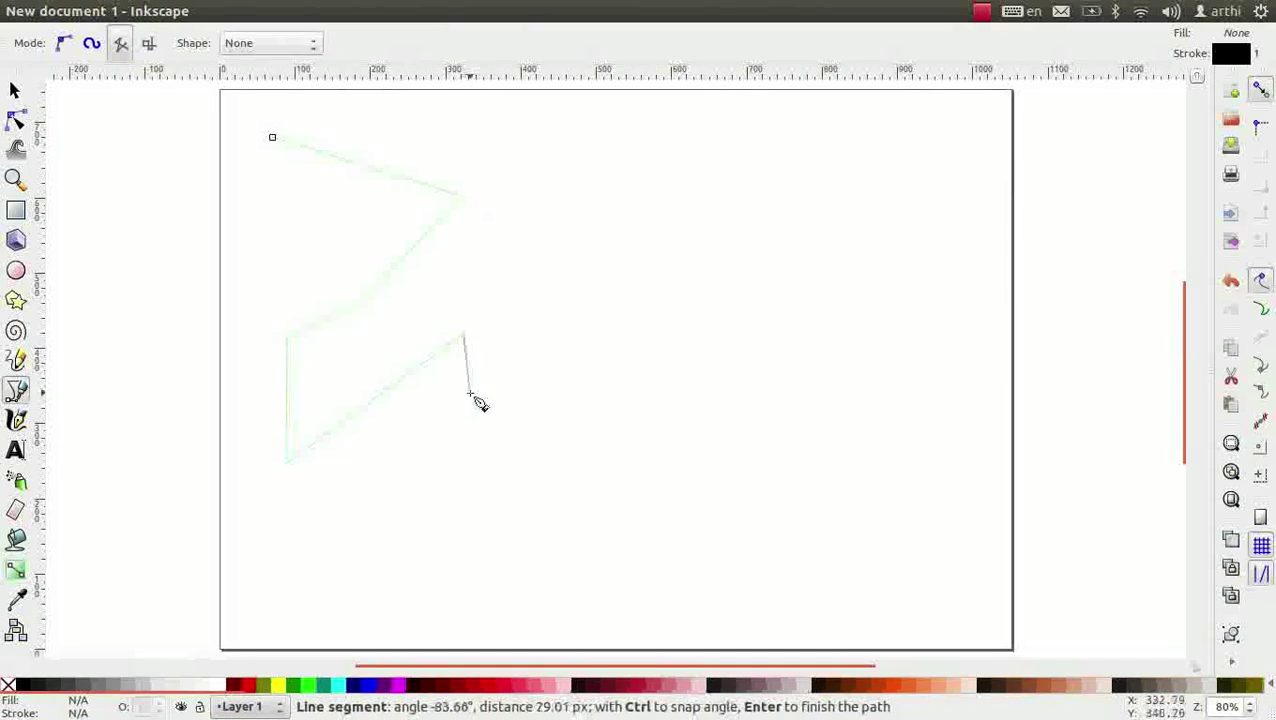
{"action": "double_click", "coordinate": [470, 393]}
Draw a closed straight-edged triangle below the zigzag
{"action": "left_click", "coordinate": [388, 493]}
{"action": "left_click", "coordinate": [298, 598]}
{"action": "left_click", "coordinate": [471, 598]}
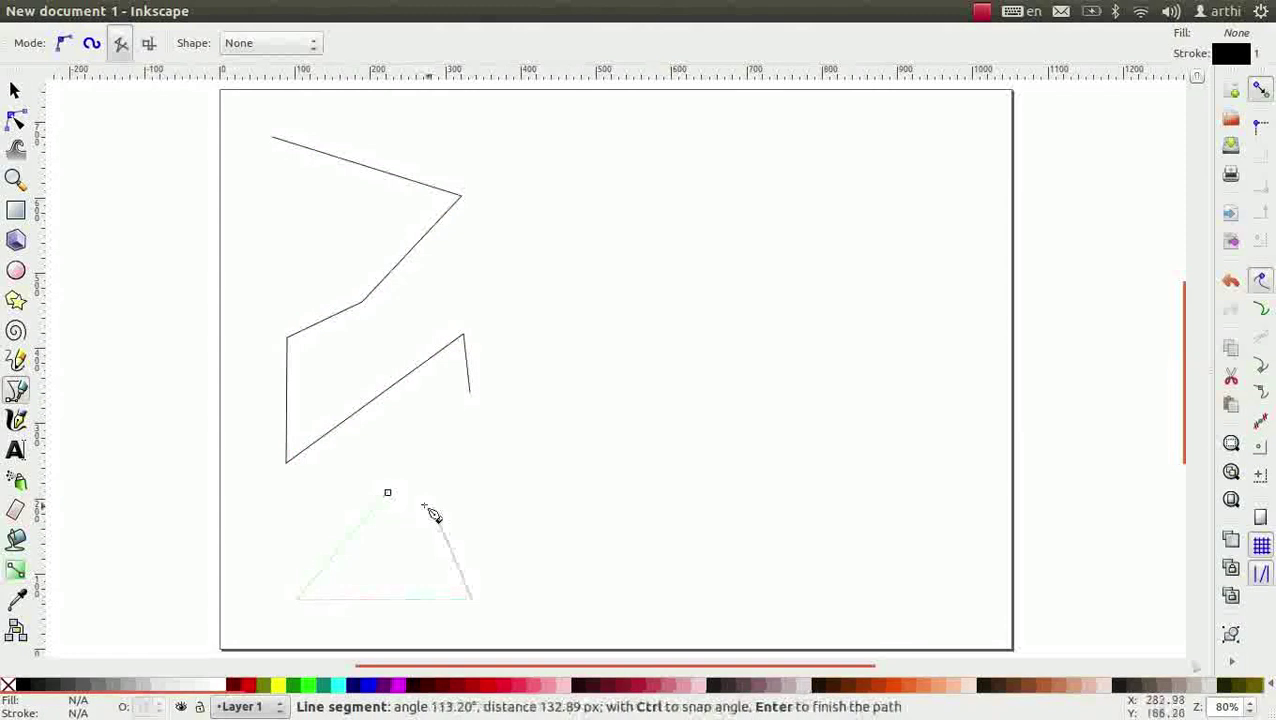
{"action": "left_click", "coordinate": [388, 493]}
Draw a closed six-cornered hexagon beside the triangle
{"action": "left_click", "coordinate": [574, 461]}
{"action": "left_click", "coordinate": [500, 508]}
{"action": "left_click", "coordinate": [508, 598]}
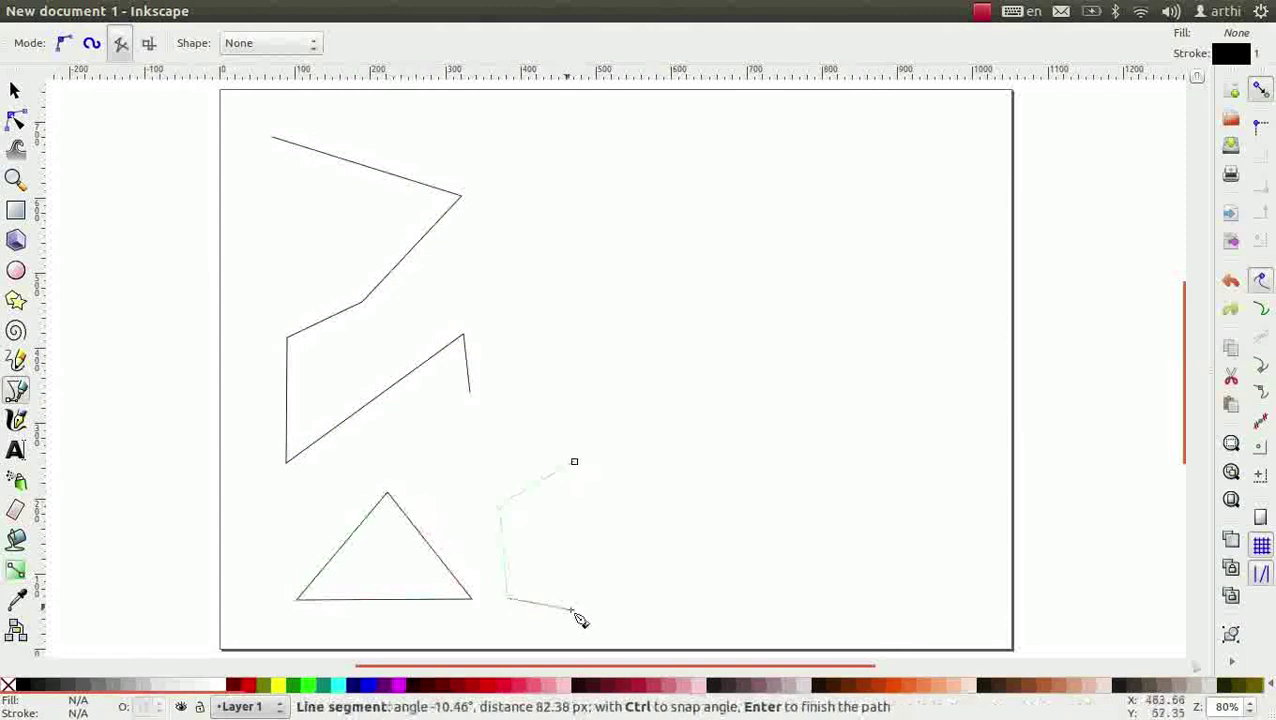
{"action": "left_click", "coordinate": [575, 606]}
{"action": "left_click", "coordinate": [651, 566]}
{"action": "left_click", "coordinate": [645, 487]}
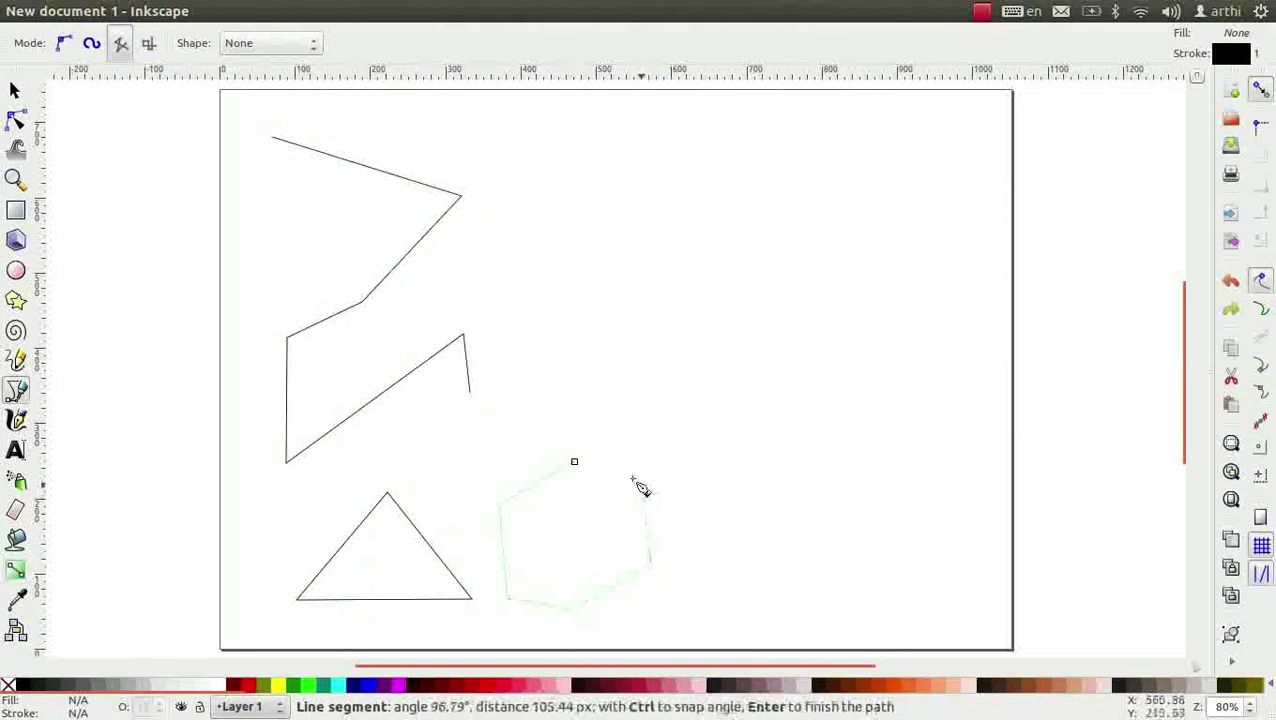
{"action": "left_click", "coordinate": [575, 463]}
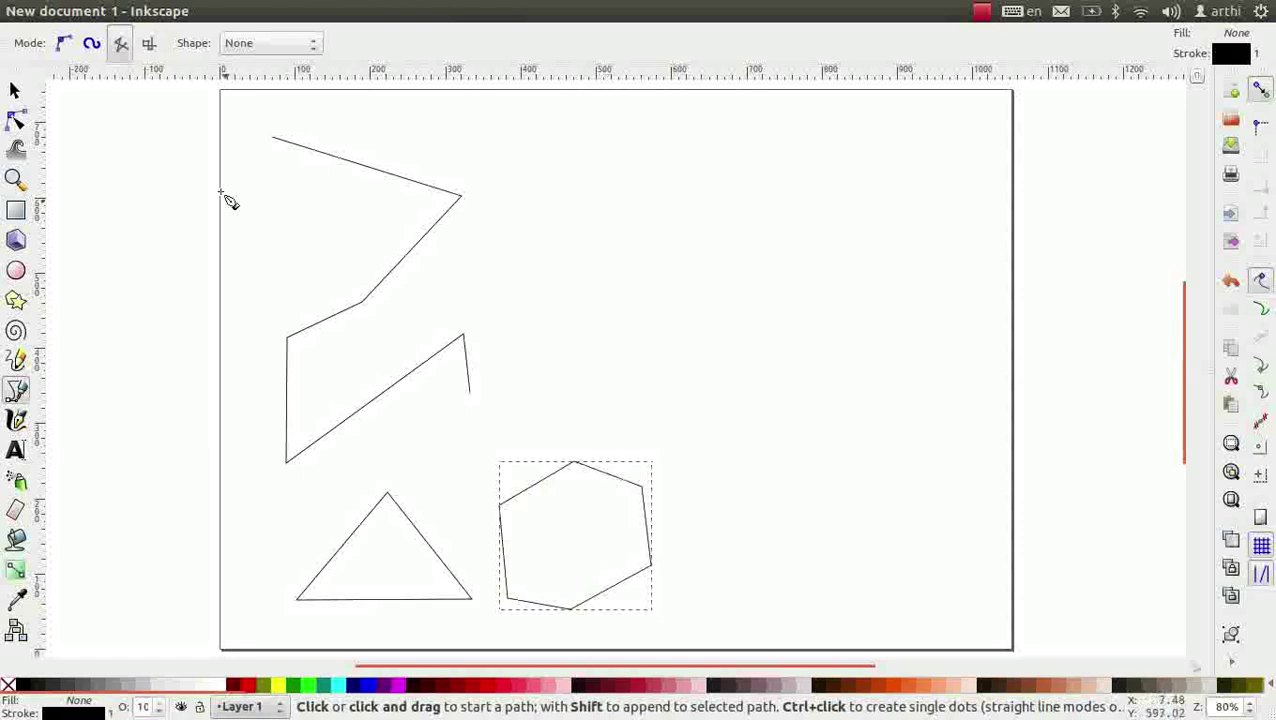
In paraxial mode, draw a right-angled serpentine meander near the top of the page
{"action": "left_click", "coordinate": [149, 45]}
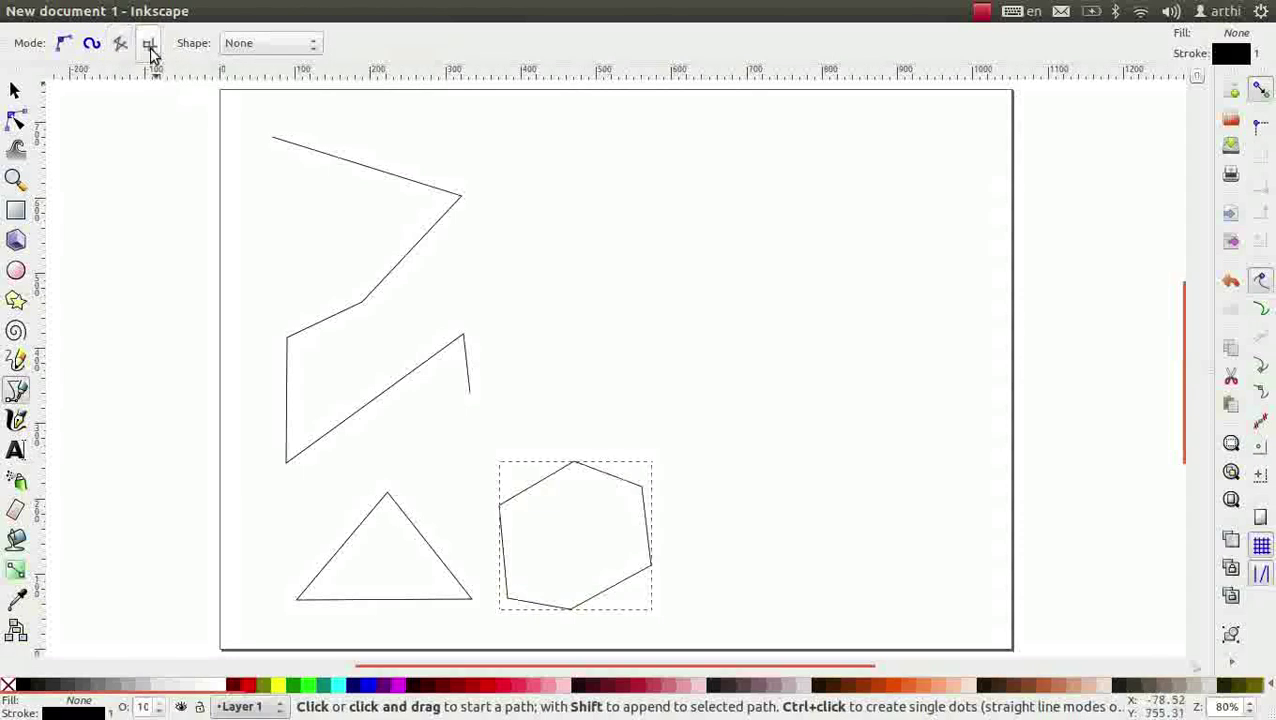
{"action": "left_click", "coordinate": [582, 134]}
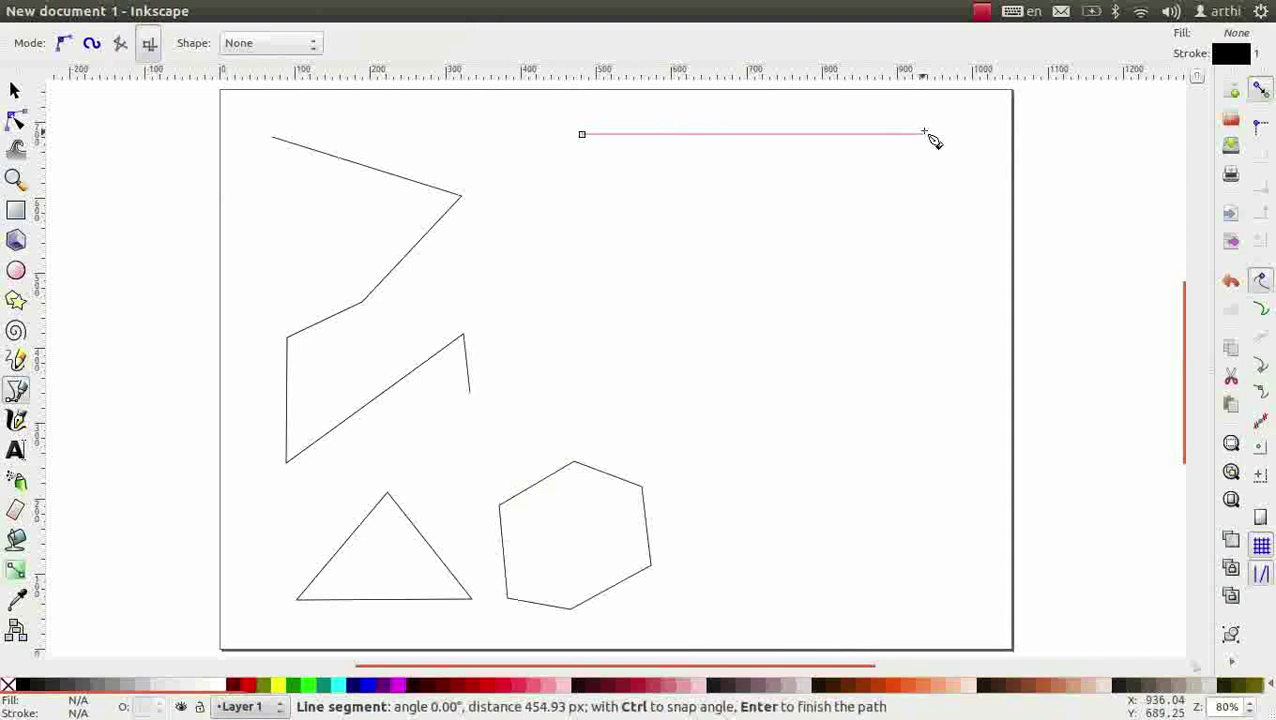
{"action": "left_click", "coordinate": [922, 135]}
{"action": "left_click", "coordinate": [922, 179]}
{"action": "left_click", "coordinate": [598, 179]}
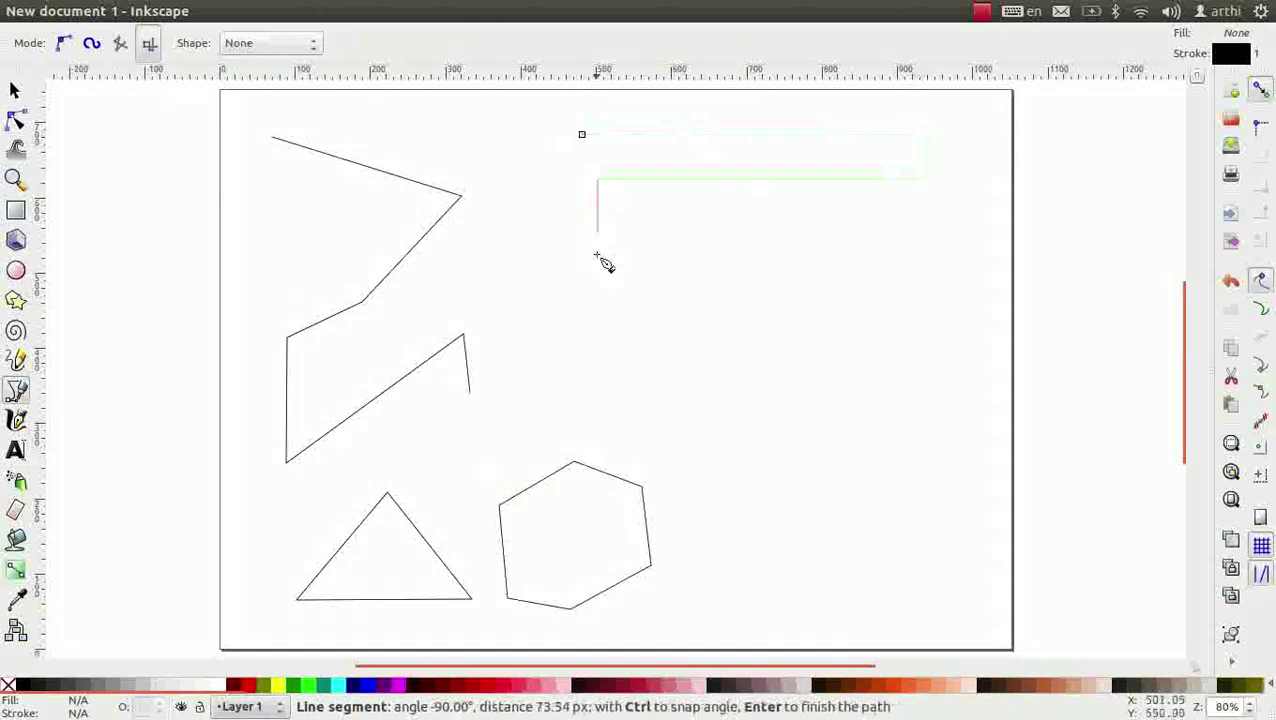
{"action": "left_click", "coordinate": [598, 262]}
{"action": "left_click", "coordinate": [921, 262]}
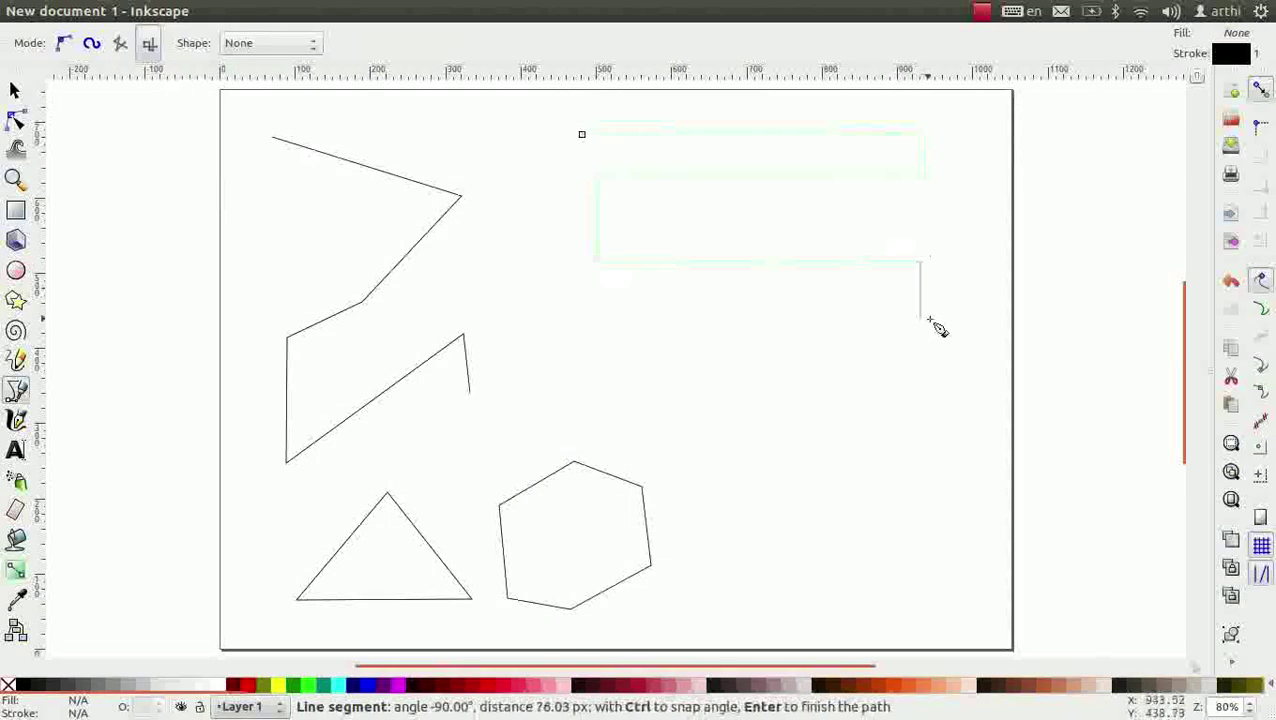
{"action": "left_click", "coordinate": [922, 320]}
{"action": "double_click", "coordinate": [599, 359]}
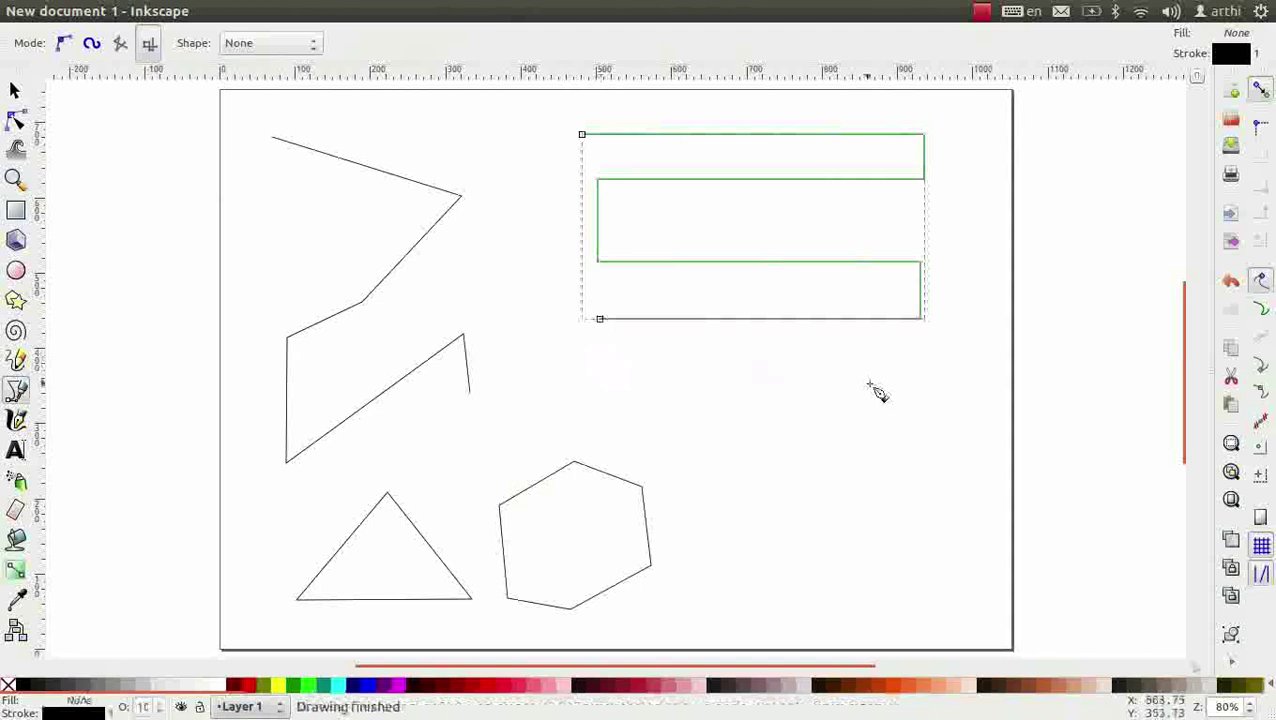
Draw a closed paraxial rectangle below the meander
{"action": "left_click", "coordinate": [869, 384]}
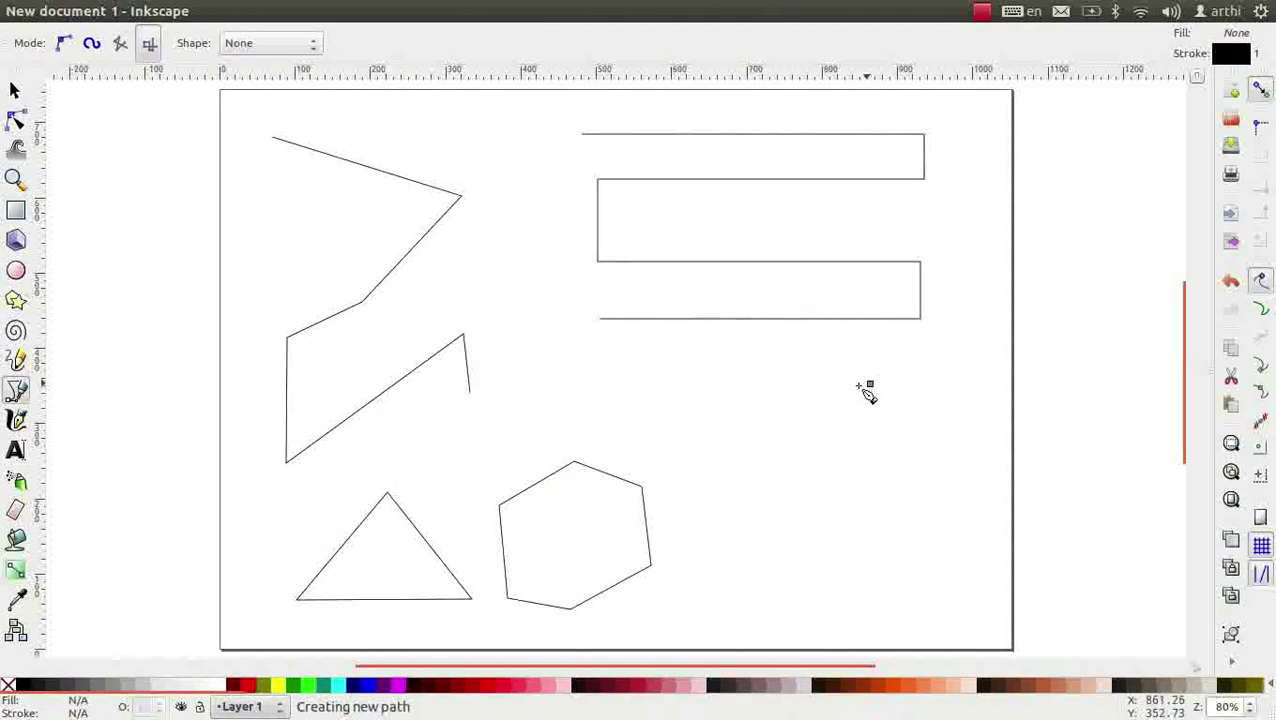
{"action": "left_click", "coordinate": [650, 409]}
{"action": "left_click", "coordinate": [650, 487]}
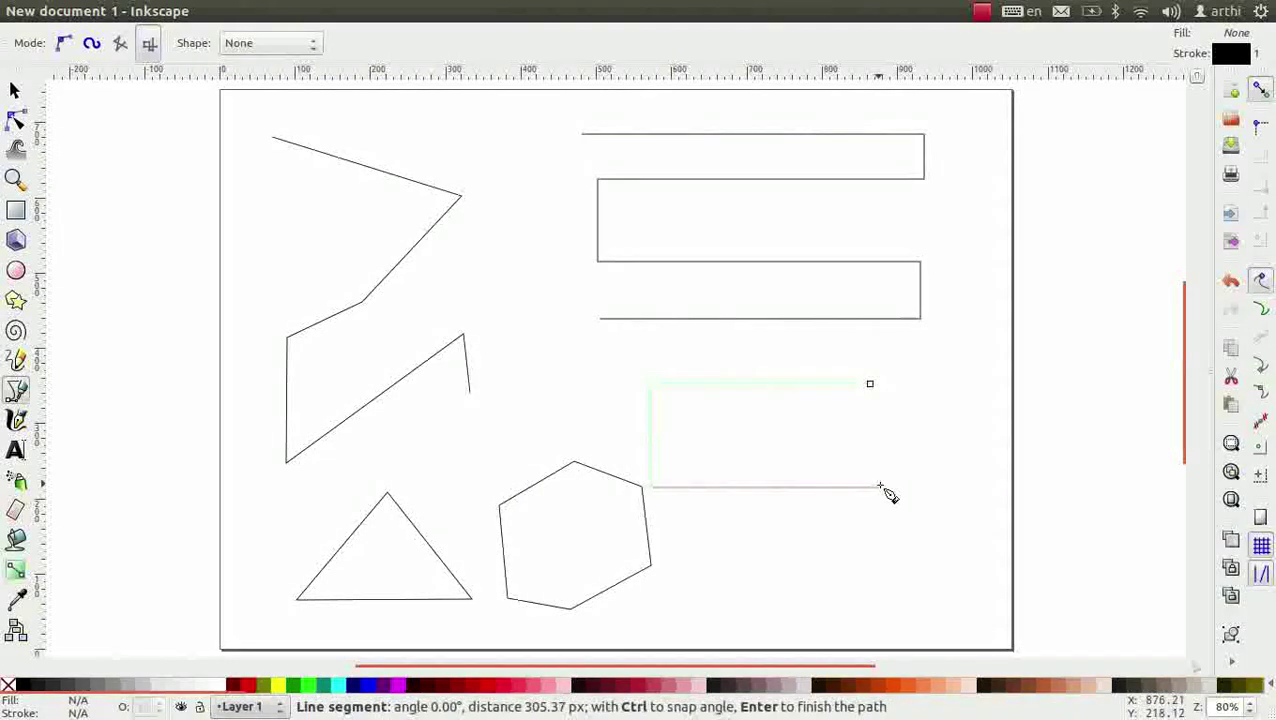
{"action": "left_click", "coordinate": [884, 487]}
{"action": "left_click", "coordinate": [874, 388]}
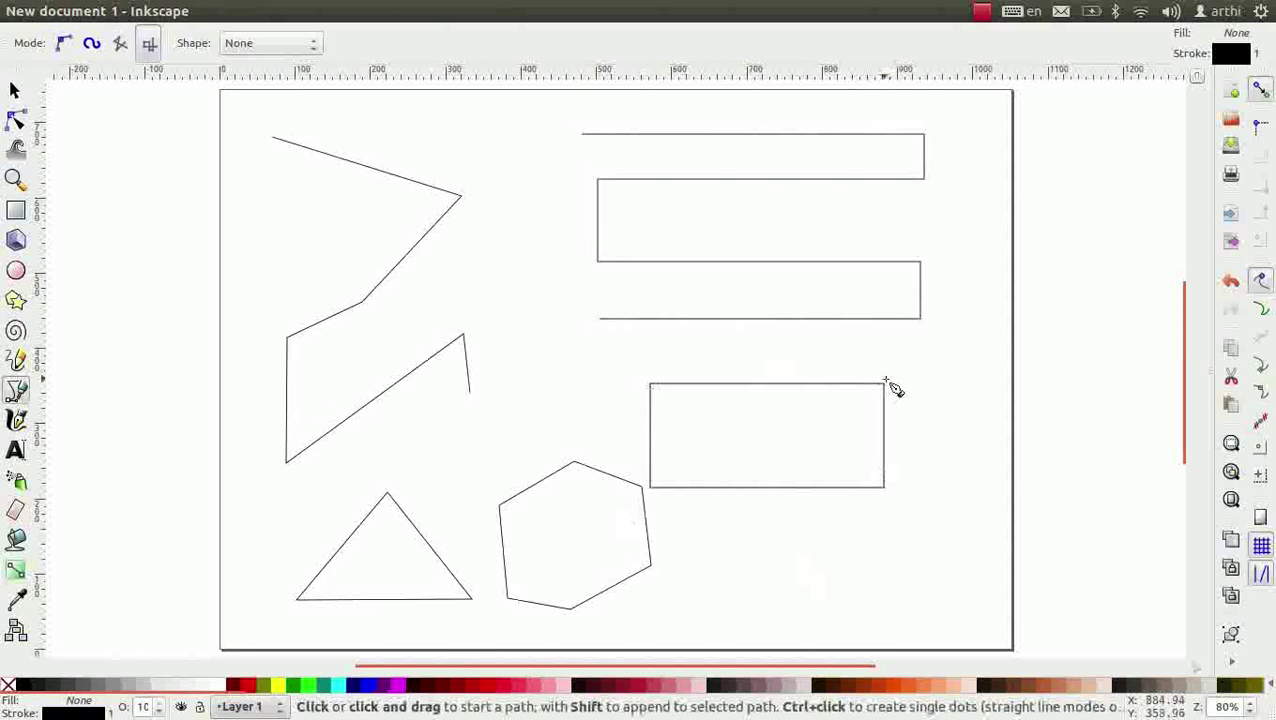
Delete all the straight-edged drawings and show the Pen tool's Shape options
{"action": "key", "text": "ctrl+a"}
{"action": "key", "text": "Delete"}
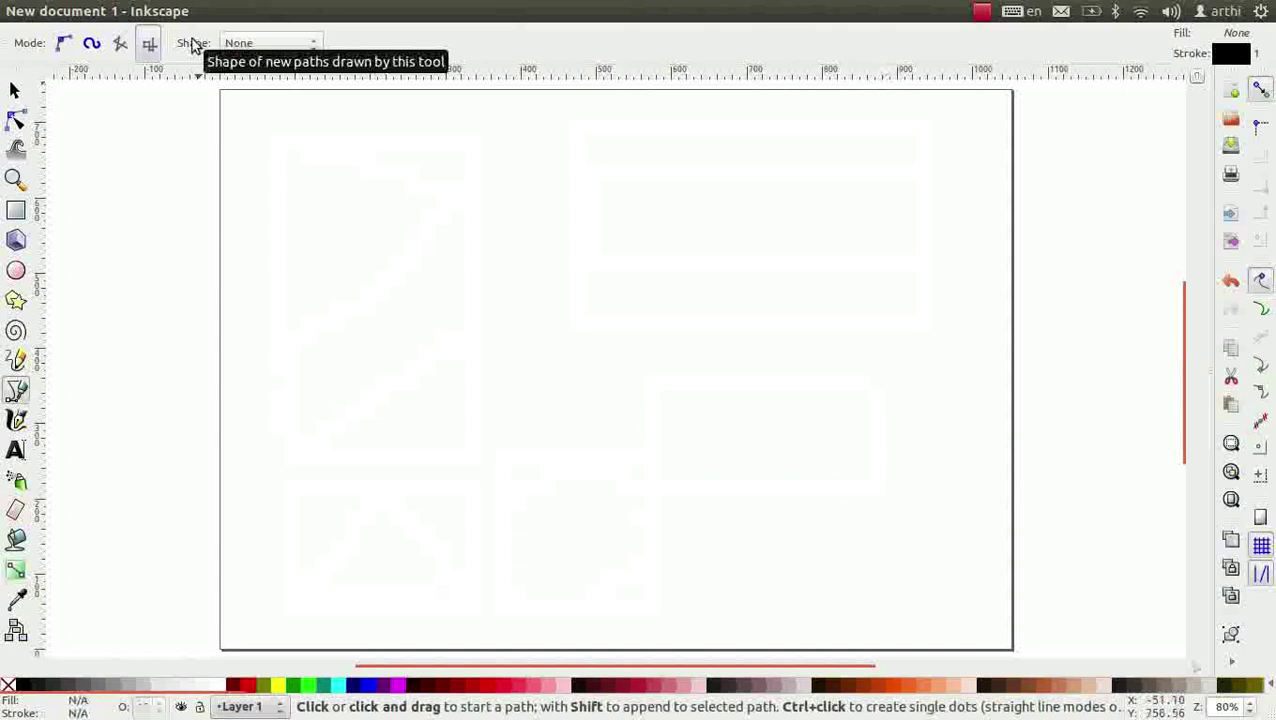
{"action": "left_click", "coordinate": [305, 45]}
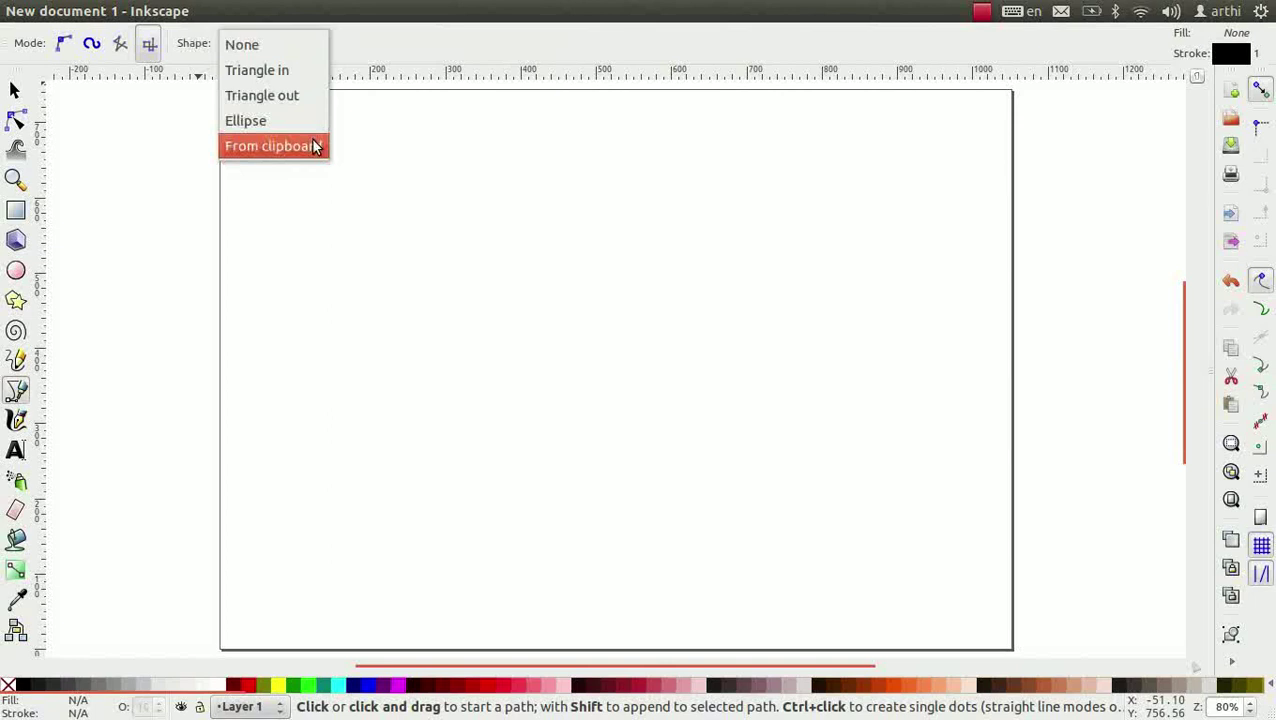
Draw a horizontal stroke with the Triangle in shape, tapering toward the right, and zoom in
{"action": "left_click", "coordinate": [301, 78]}
{"action": "left_click", "coordinate": [328, 190]}
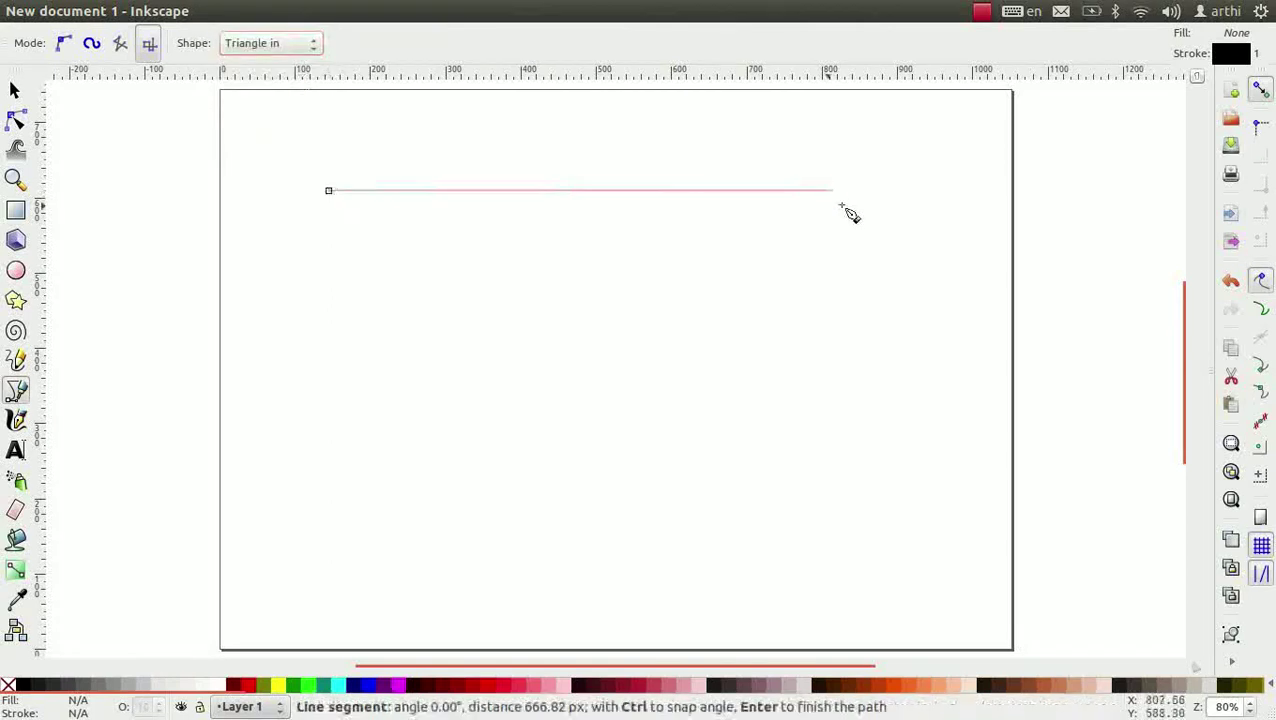
{"action": "left_click", "coordinate": [906, 200]}
{"action": "key", "text": "Return"}
{"action": "key", "text": "plus"}
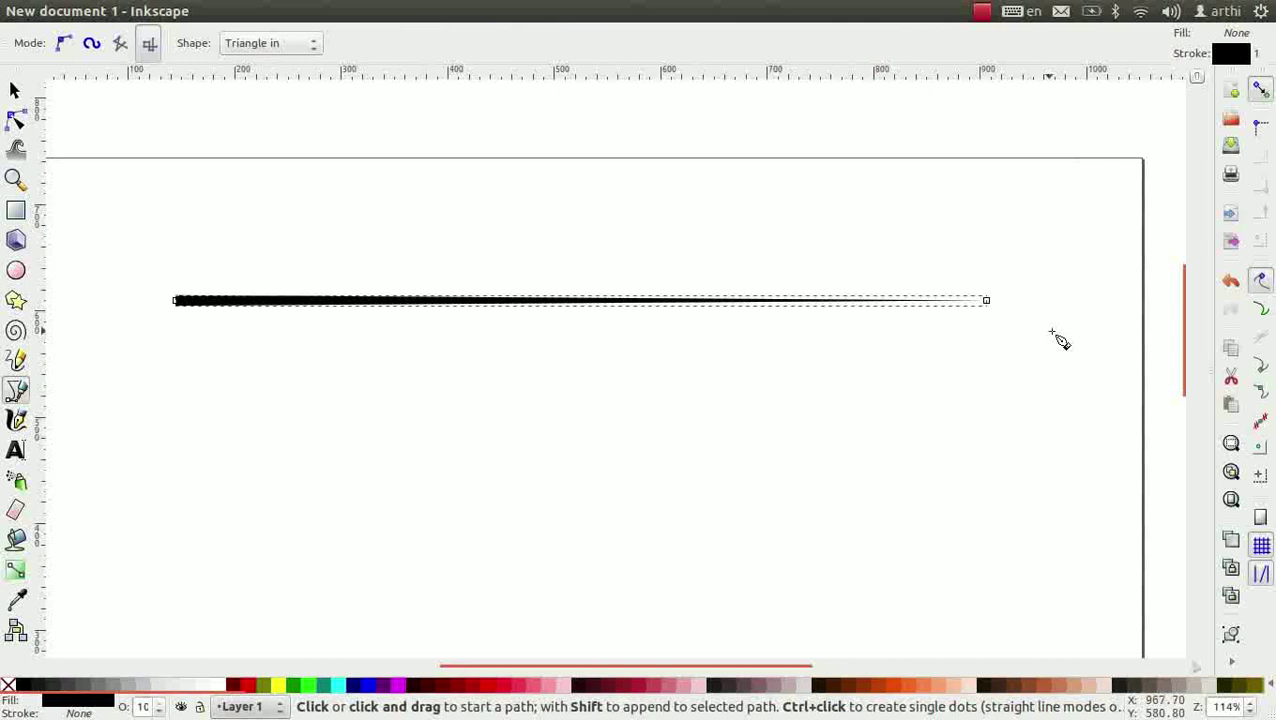
{"action": "scroll", "coordinate": [1000, 360], "scroll_direction": "down", "scroll_amount": 2}
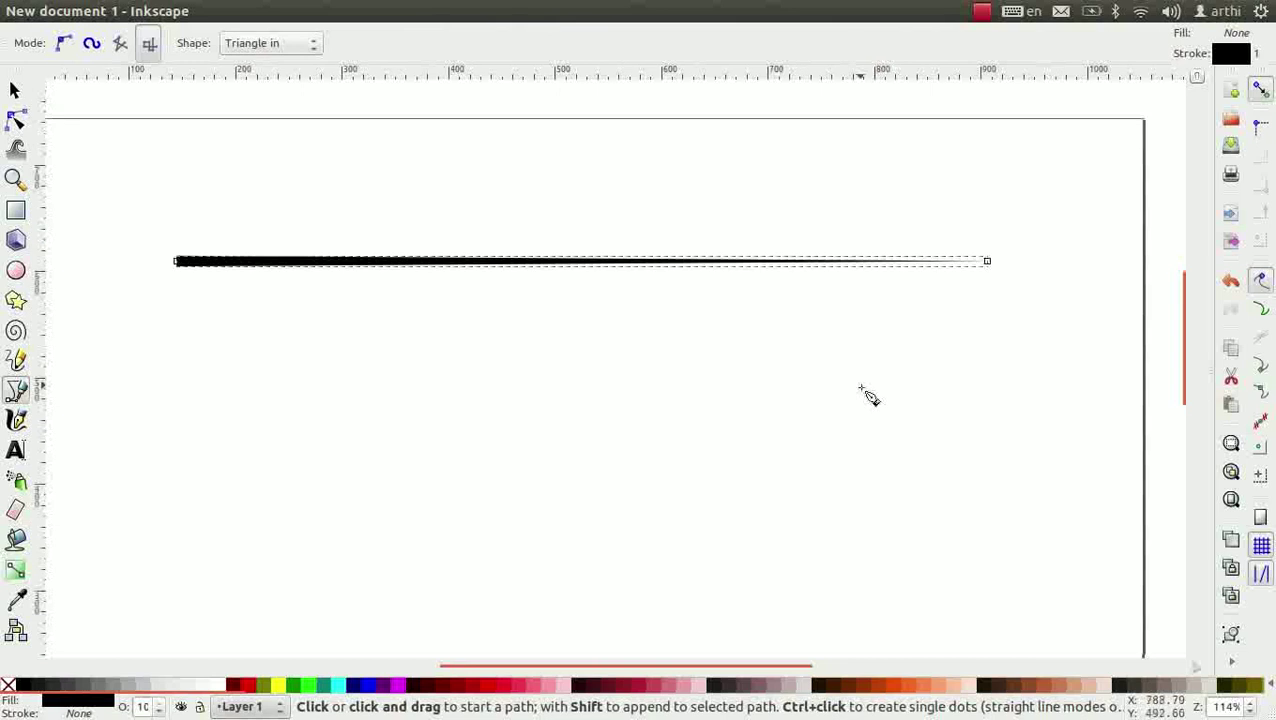
Draw a Triangle out stroke below it, thin at left and thick at right
{"action": "left_click", "coordinate": [297, 46]}
{"action": "left_click", "coordinate": [303, 70]}
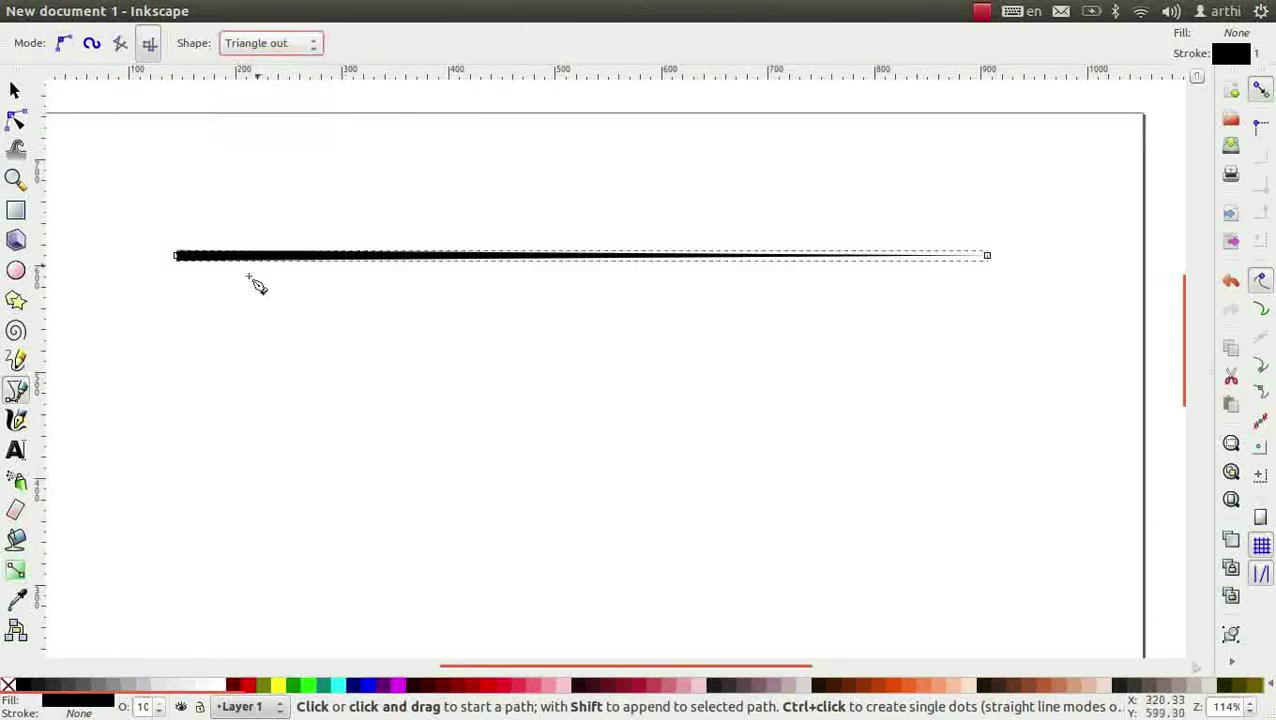
{"action": "left_click", "coordinate": [164, 387]}
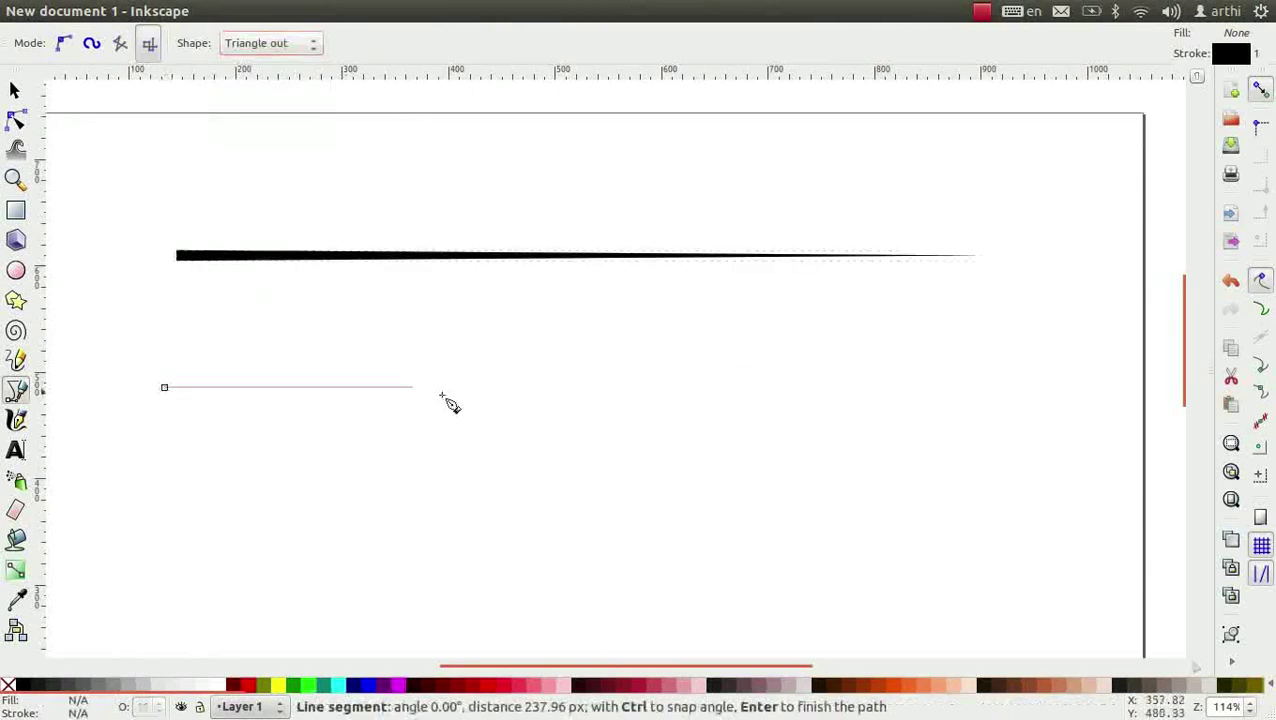
{"action": "double_click", "coordinate": [957, 387]}
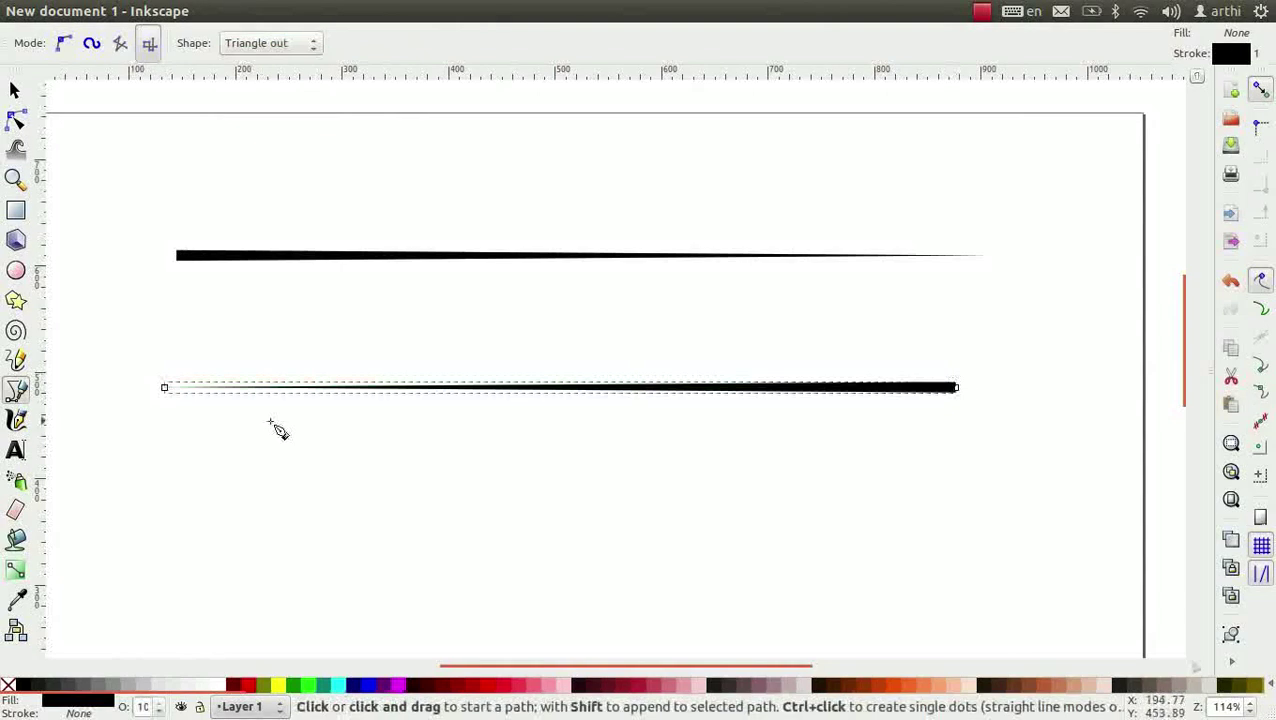
{"action": "scroll", "coordinate": [922, 424], "scroll_direction": "down", "scroll_amount": 4}
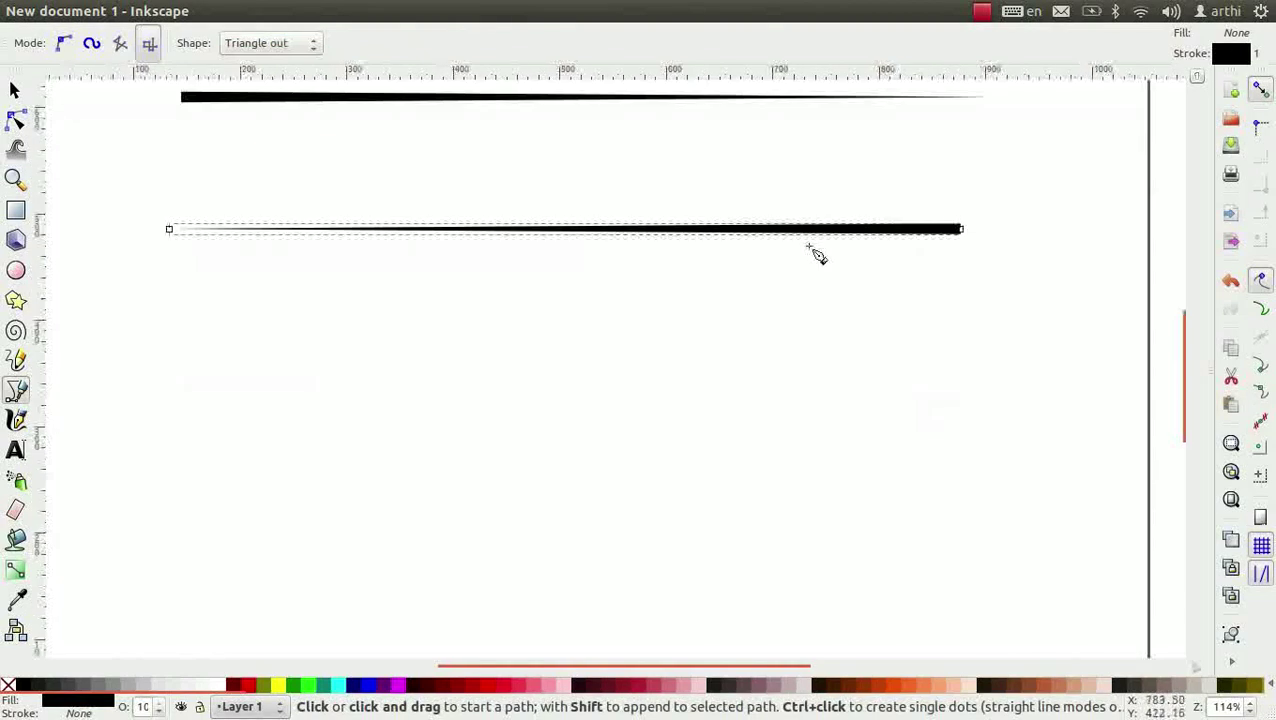
Draw a third horizontal stroke with the Ellipse shape, swelling in the middle, then fit the page
{"action": "left_click", "coordinate": [316, 46]}
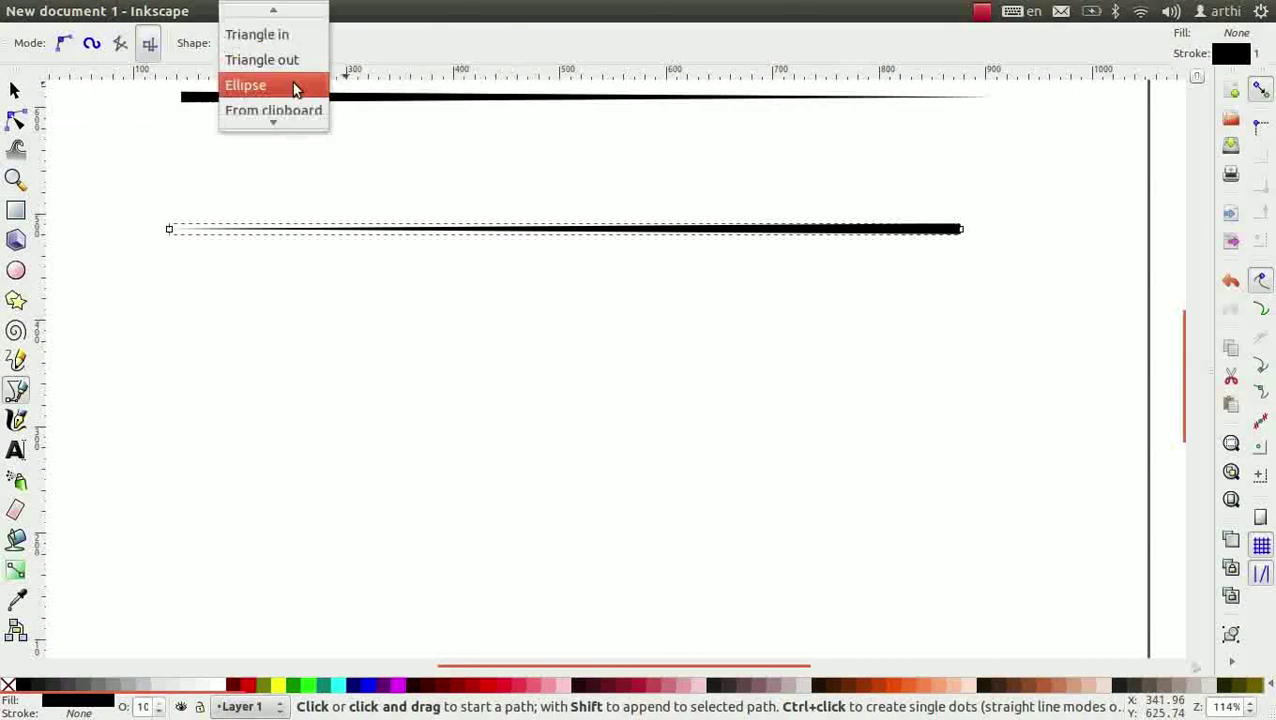
{"action": "left_click", "coordinate": [291, 84]}
{"action": "left_click", "coordinate": [187, 389]}
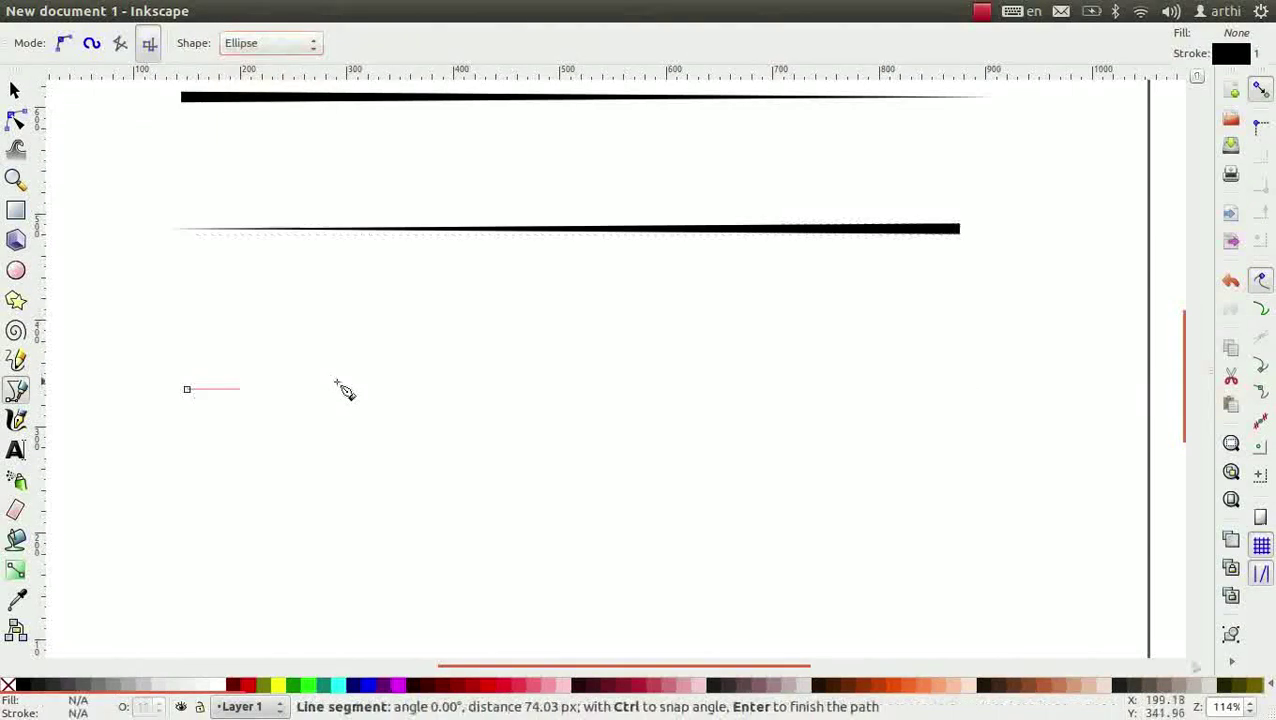
{"action": "double_click", "coordinate": [955, 388]}
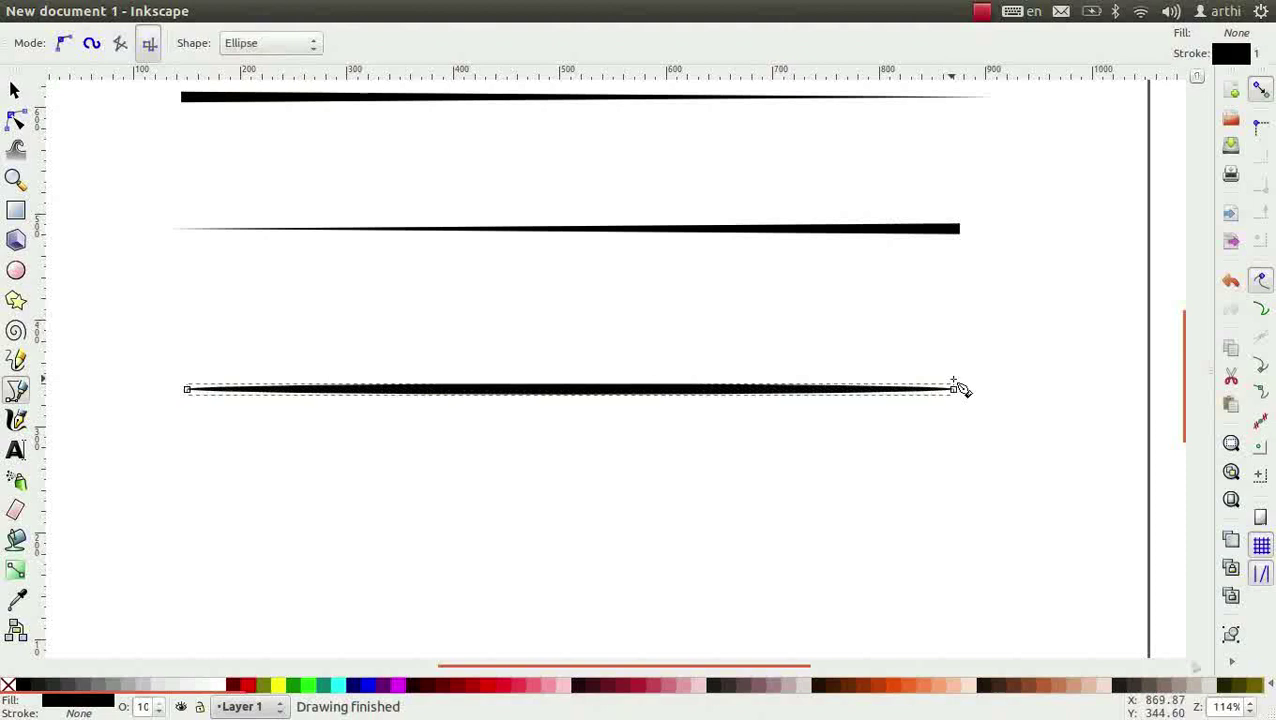
{"action": "left_click", "coordinate": [300, 43]}
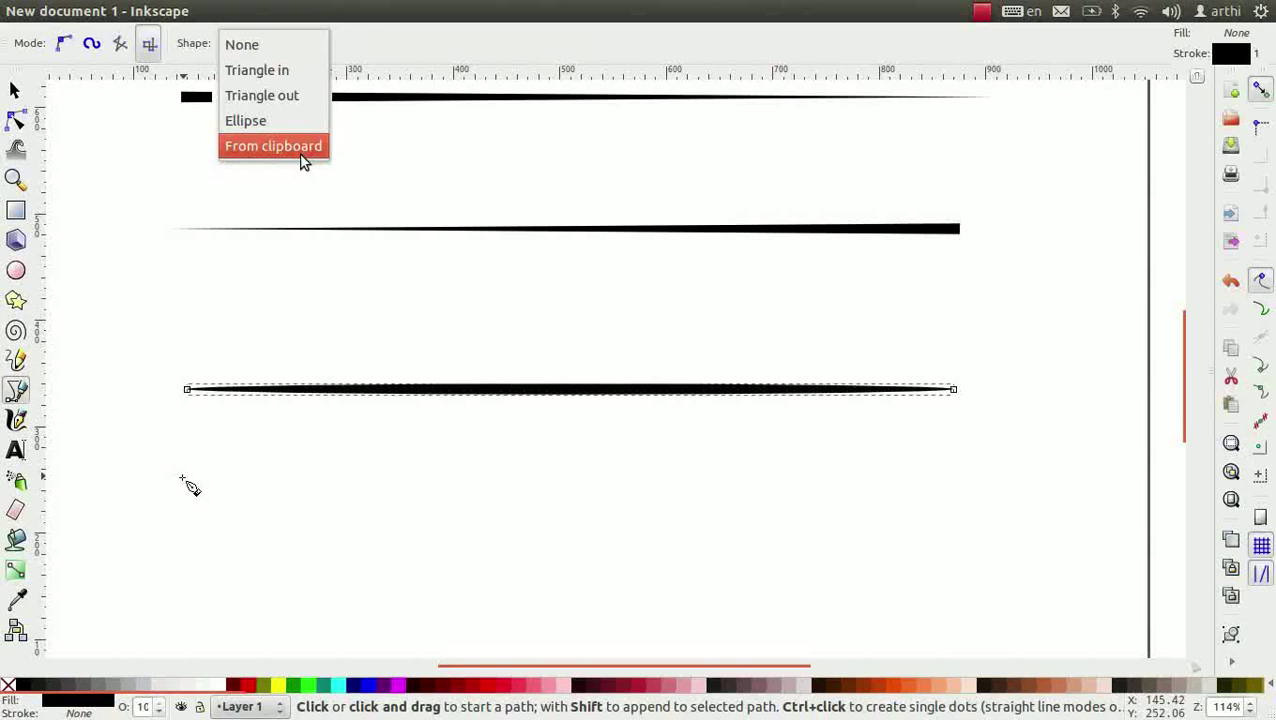
{"action": "key", "text": "Escape"}
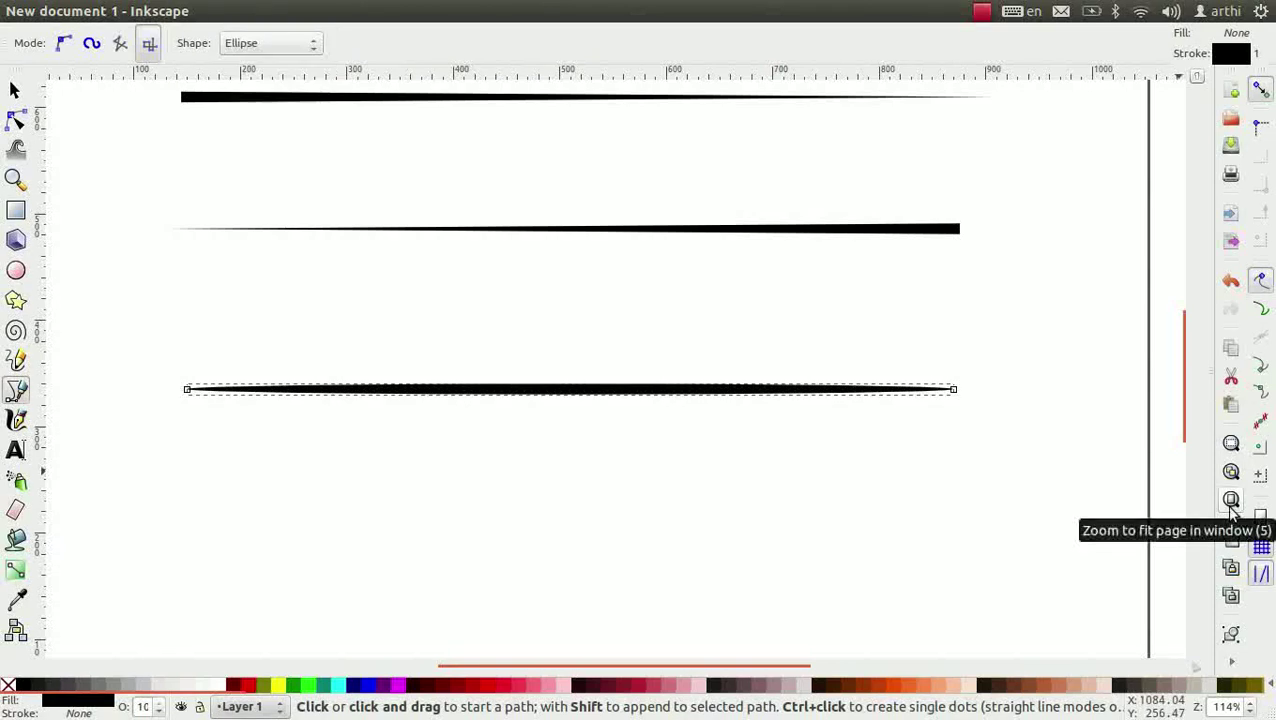
{"action": "left_click", "coordinate": [1231, 499]}
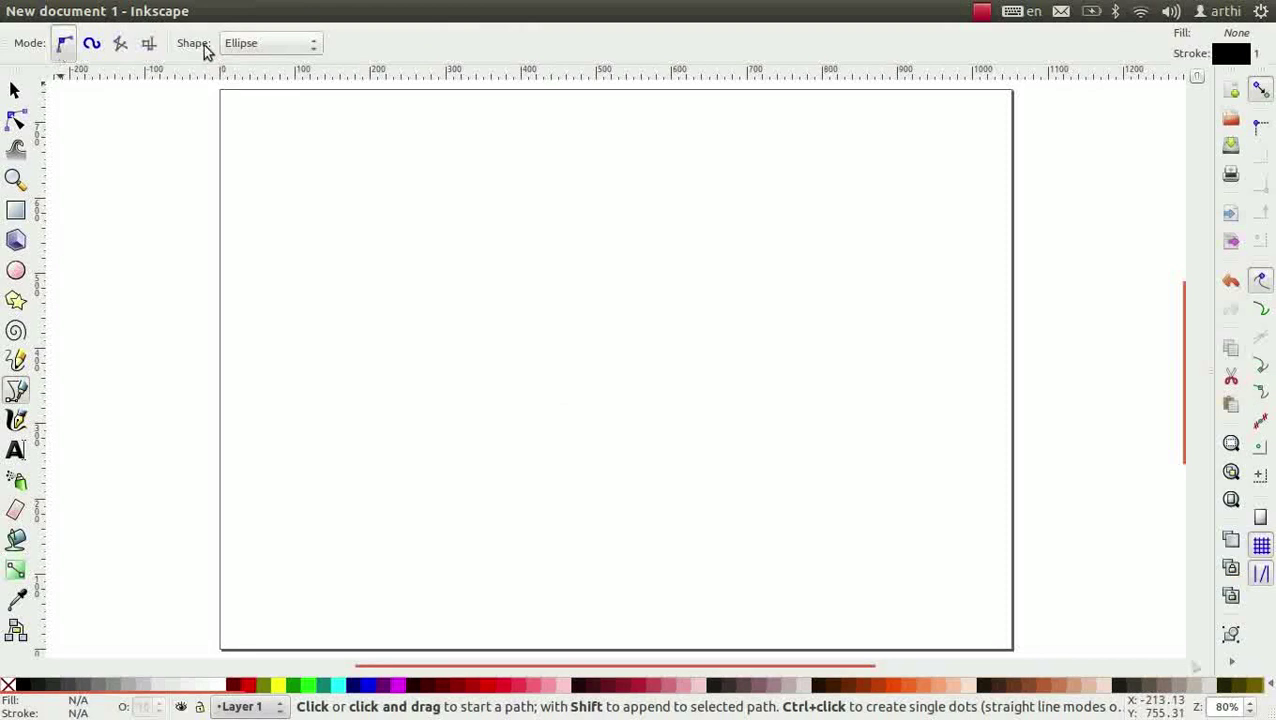
Set the pen's shape to None and outline the thumb and first straight finger
{"action": "left_click", "coordinate": [259, 45]}
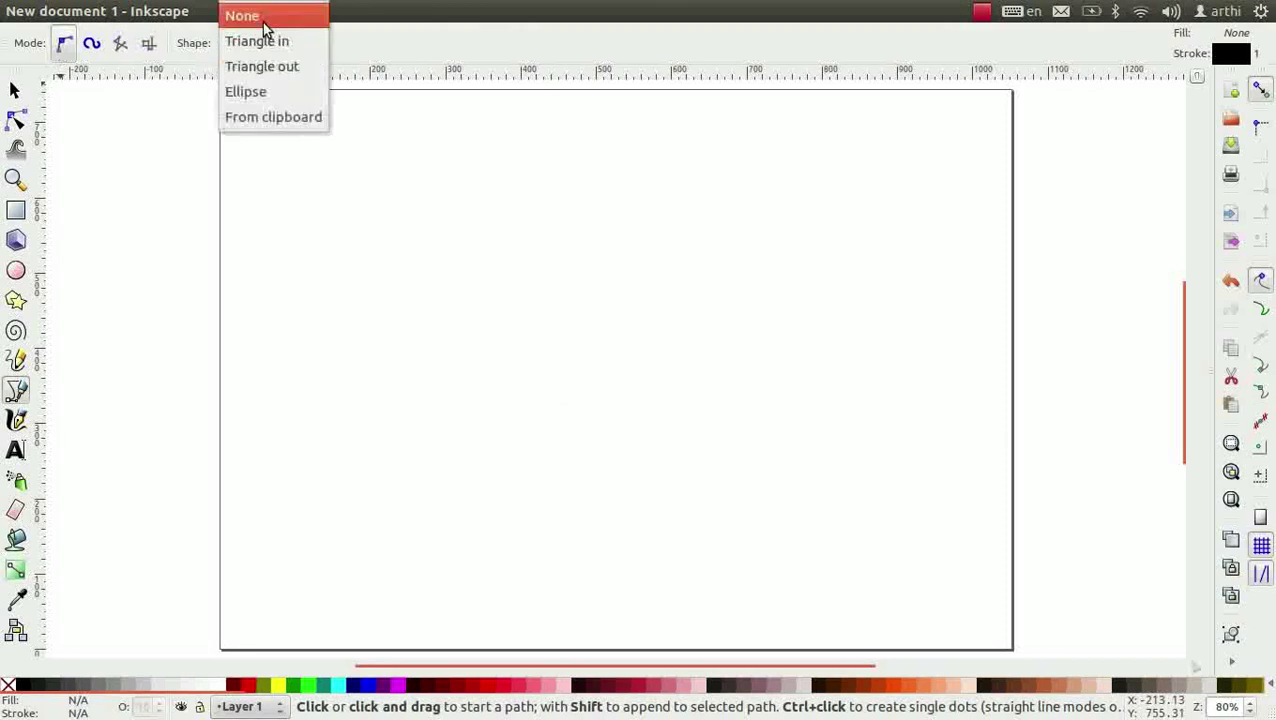
{"action": "left_click", "coordinate": [265, 28]}
{"action": "left_click", "coordinate": [440, 428]}
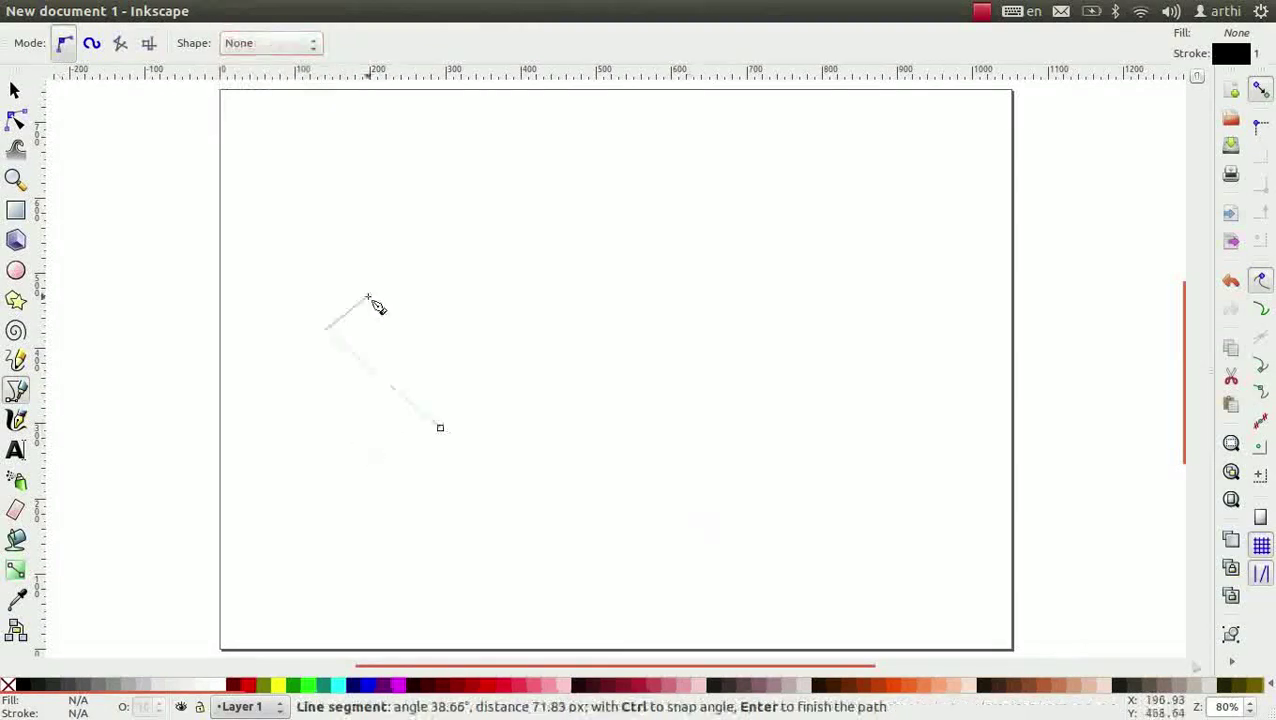
{"action": "left_click", "coordinate": [335, 300]}
{"action": "left_click", "coordinate": [469, 400]}
{"action": "left_click", "coordinate": [473, 126]}
{"action": "left_click", "coordinate": [525, 126]}
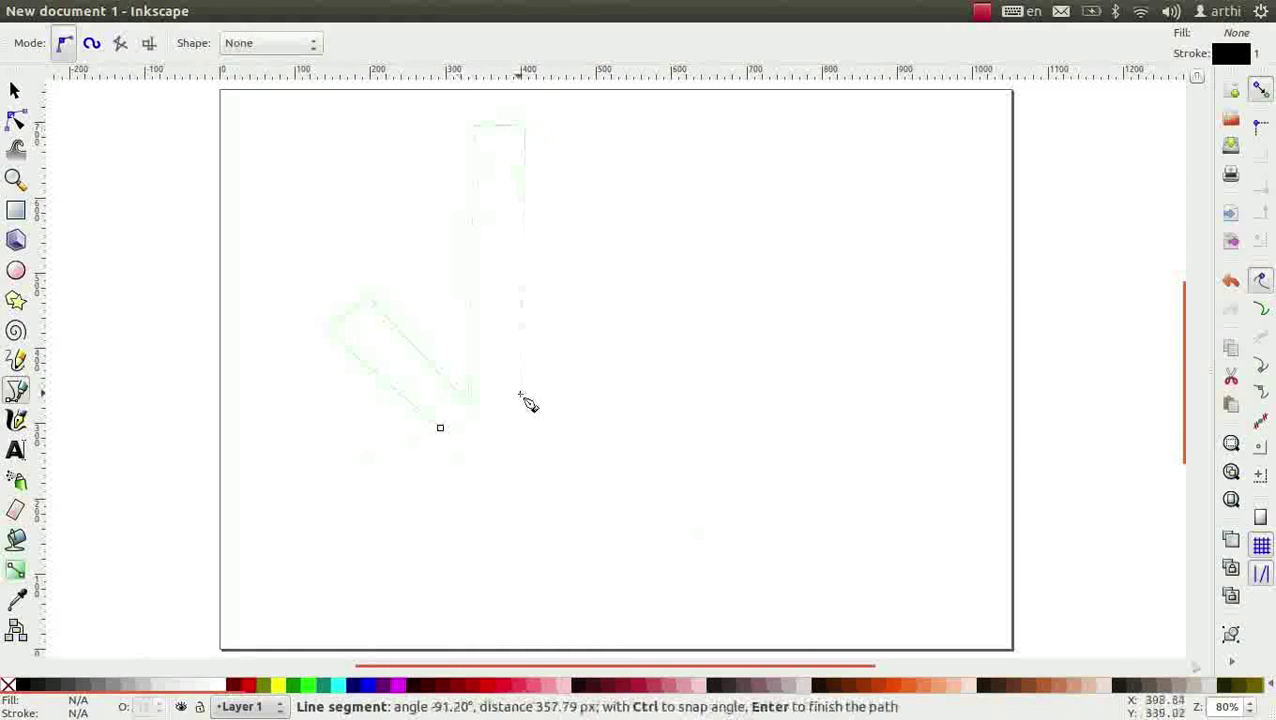
{"action": "left_click", "coordinate": [520, 394]}
Outline the remaining three fingers, drag curved palm edges, and close the hand path
{"action": "left_click", "coordinate": [560, 103]}
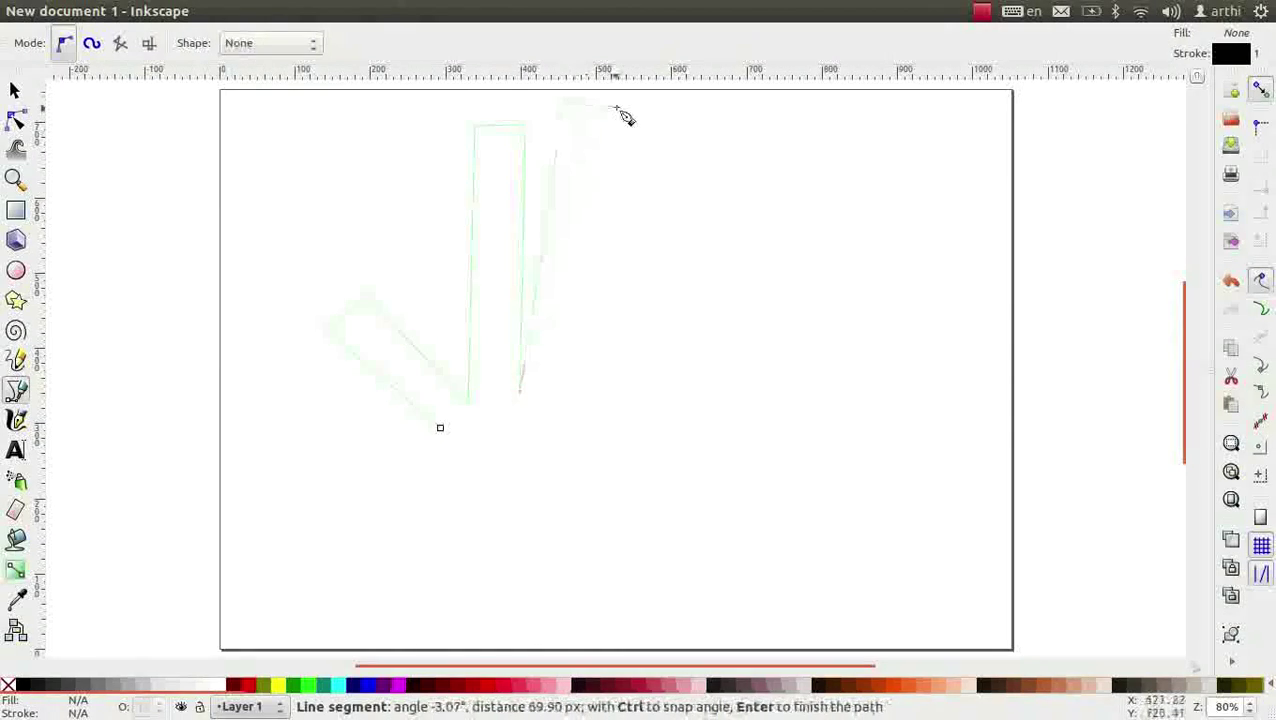
{"action": "left_click", "coordinate": [615, 105]}
{"action": "left_click", "coordinate": [573, 388]}
{"action": "left_click", "coordinate": [632, 138]}
{"action": "left_click", "coordinate": [677, 147]}
{"action": "left_click", "coordinate": [619, 397]}
{"action": "left_click", "coordinate": [716, 300]}
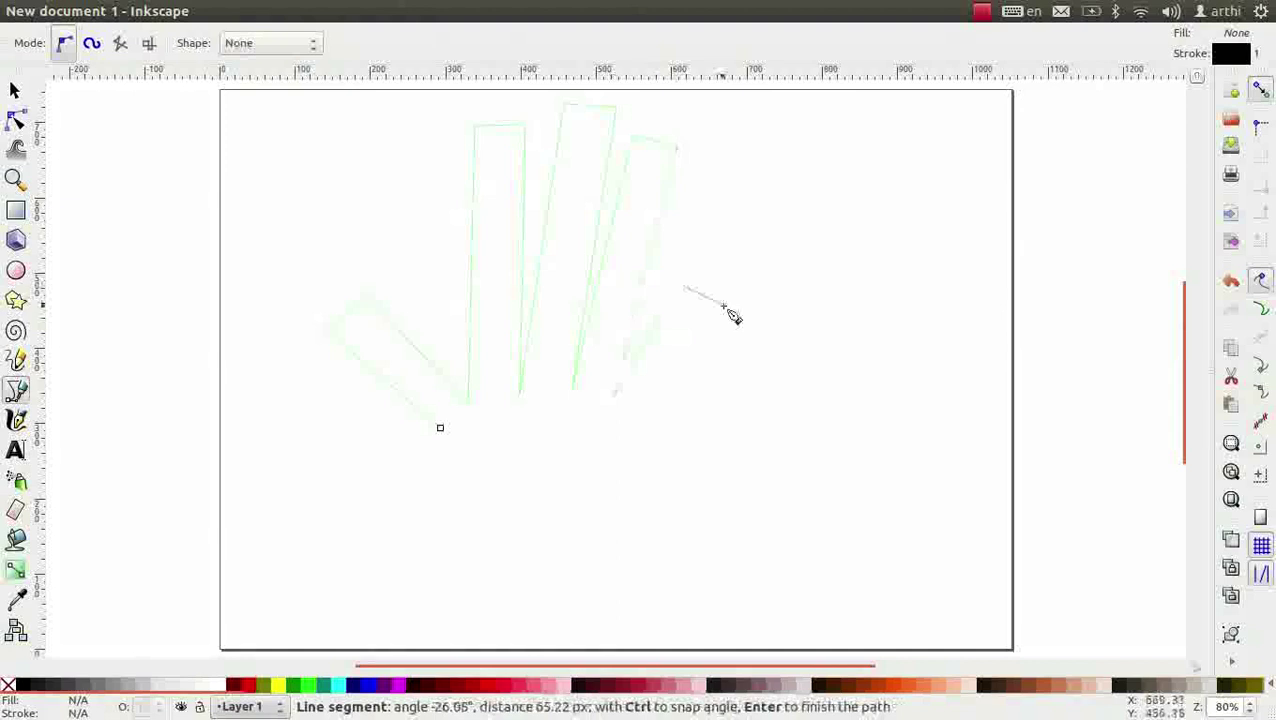
{"action": "left_click", "coordinate": [656, 412]}
{"action": "left_click_drag", "start_coordinate": [746, 501], "coordinate": [661, 604]}
{"action": "left_click_drag", "start_coordinate": [410, 558], "coordinate": [421, 498]}
{"action": "left_click", "coordinate": [440, 428]}
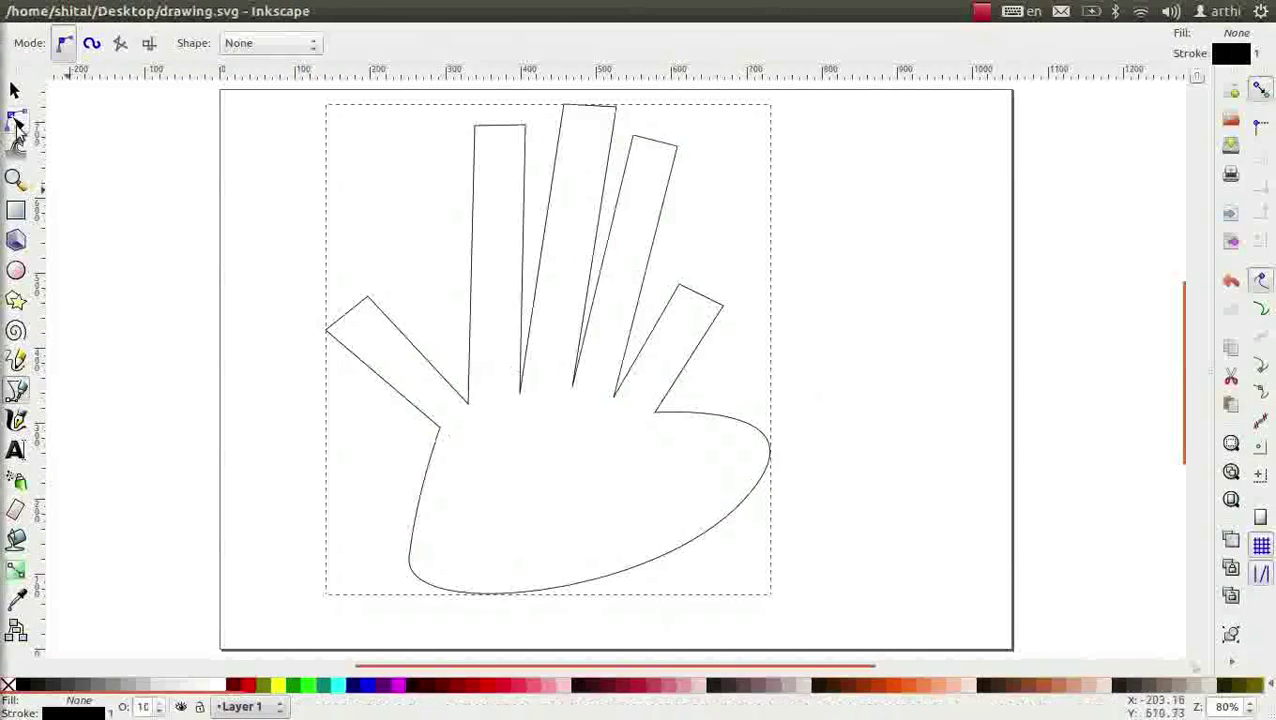
With the Node tool, insert a new node midway up the first finger's left edge
{"action": "left_click", "coordinate": [16, 122]}
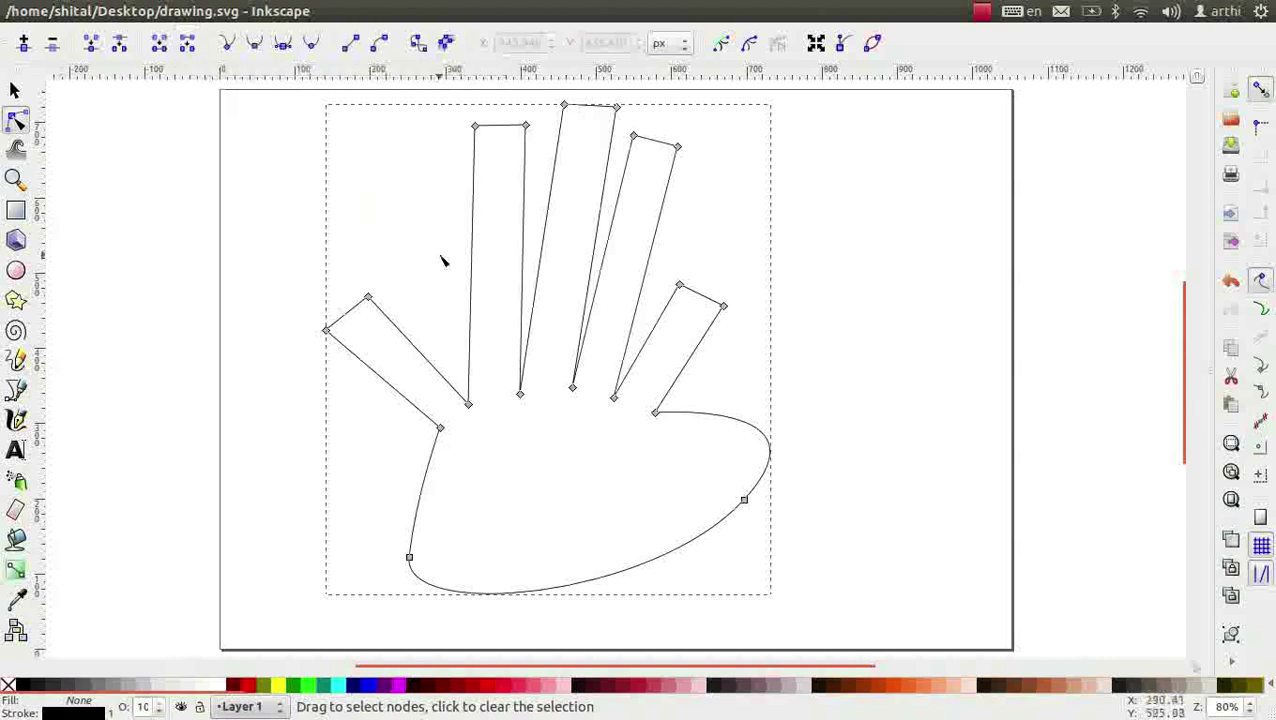
{"action": "left_click", "coordinate": [472, 284]}
{"action": "key", "text": "plus"}
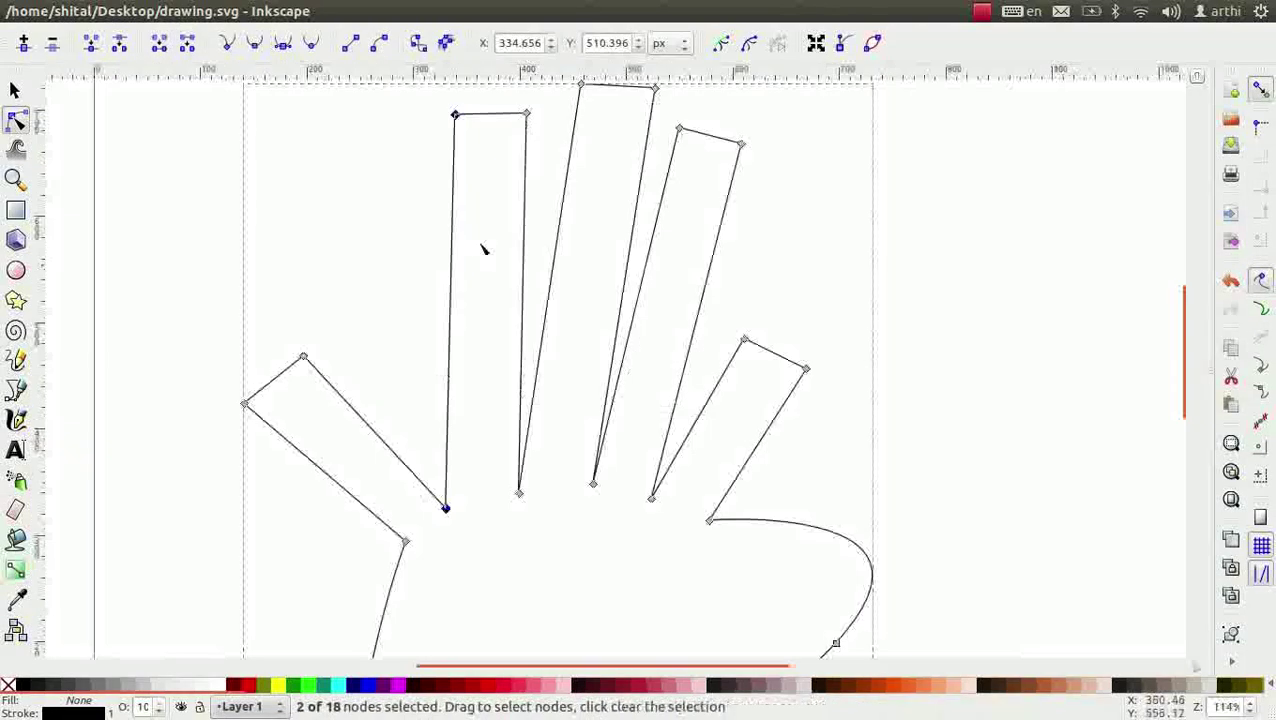
{"action": "left_click", "coordinate": [24, 44]}
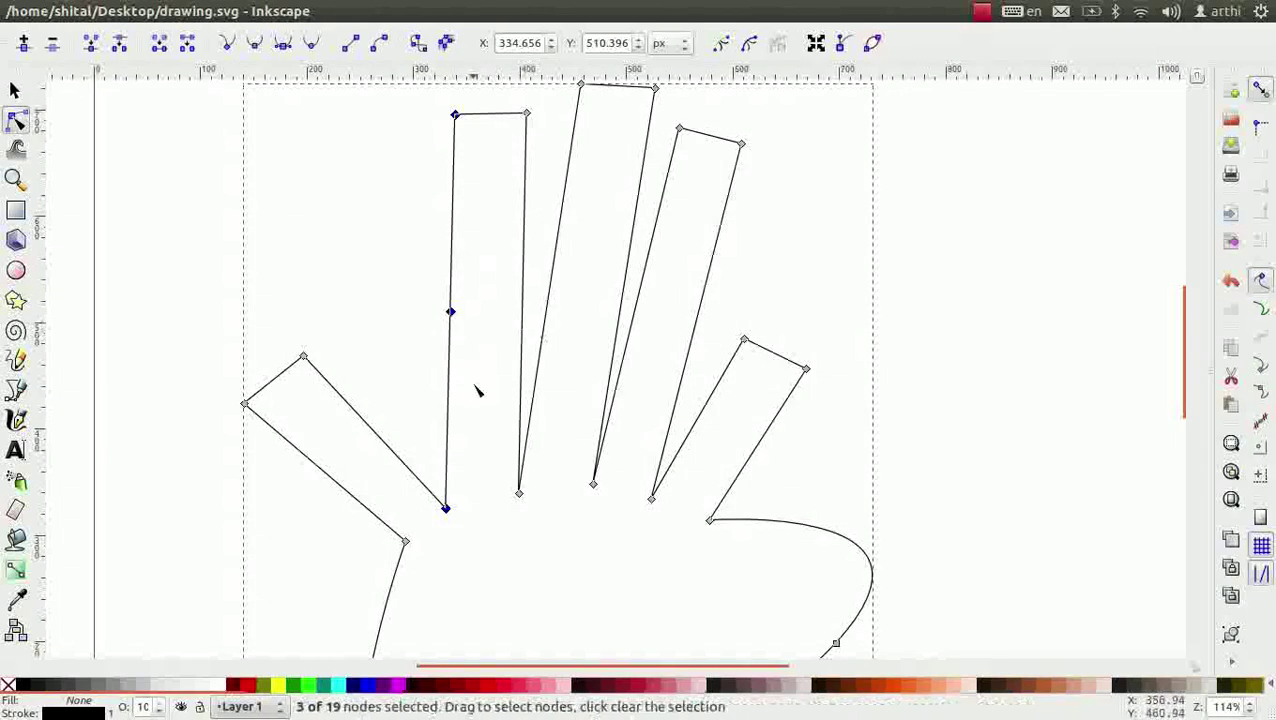
Insert a node on the first finger's top edge, then delete it to keep the edge straight
{"action": "scroll", "coordinate": [470, 200], "scroll_direction": "up", "scroll_amount": 3}
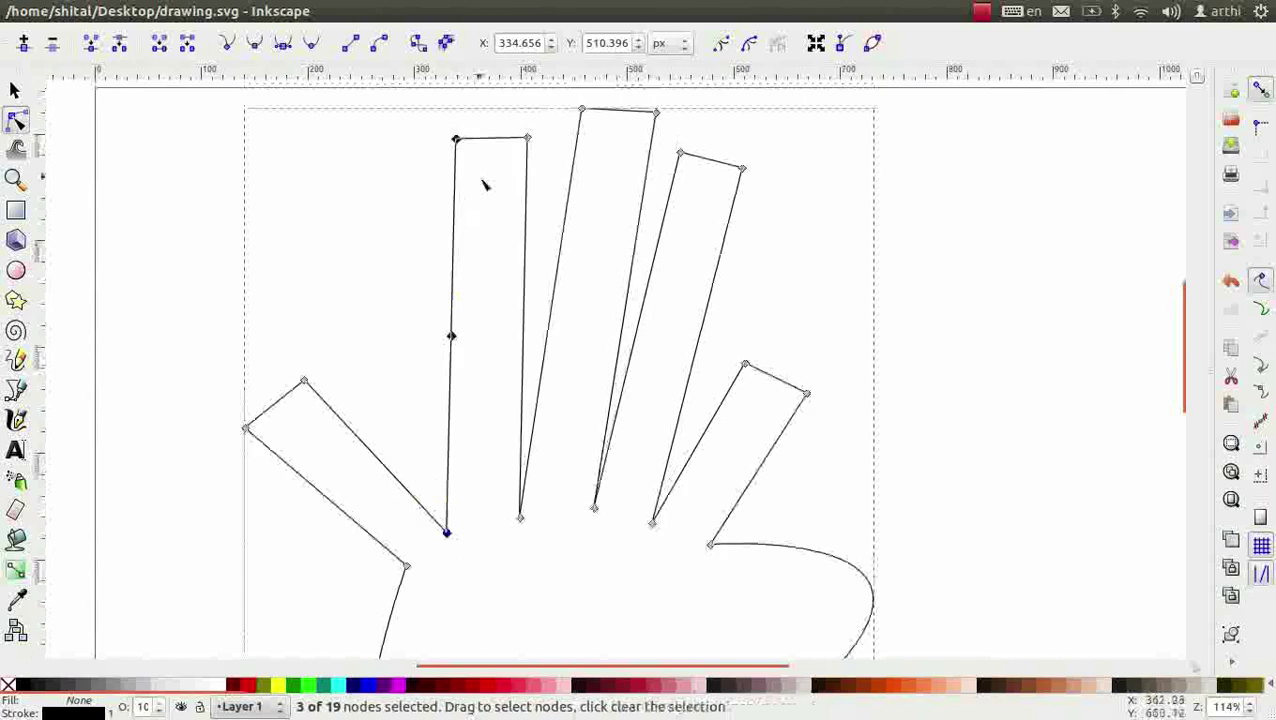
{"action": "left_click", "coordinate": [498, 220]}
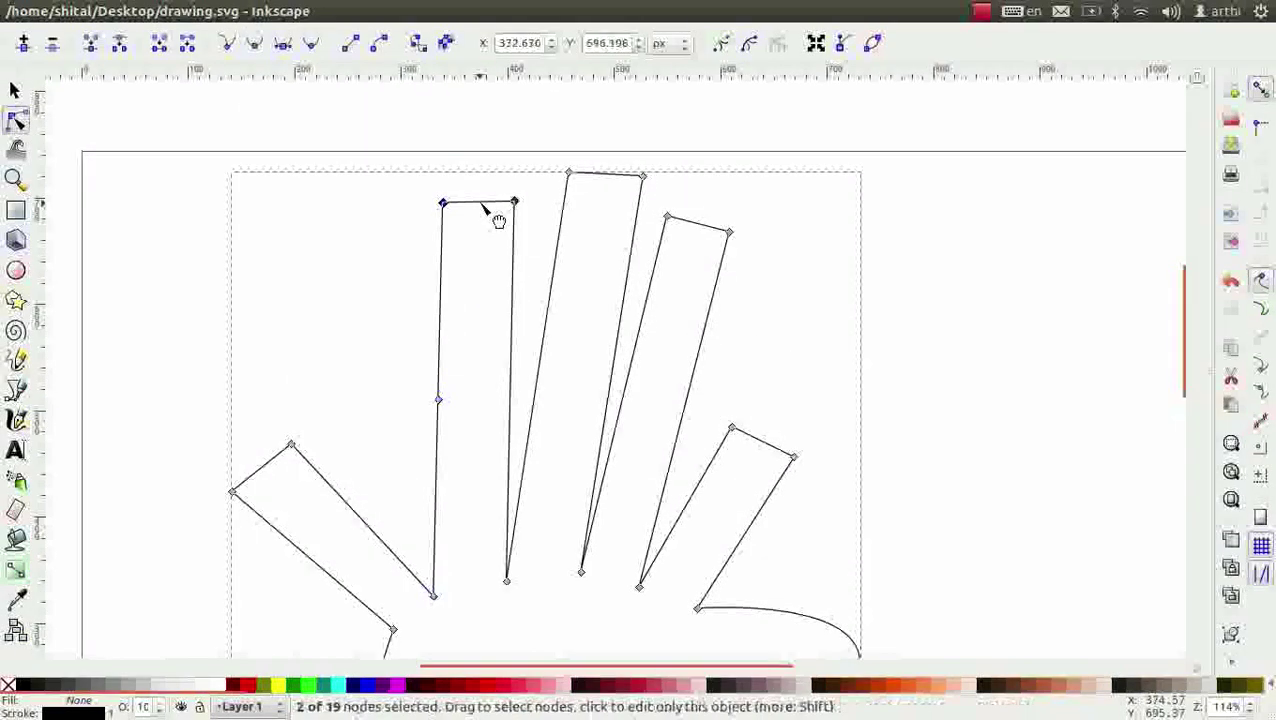
{"action": "left_click", "coordinate": [24, 44]}
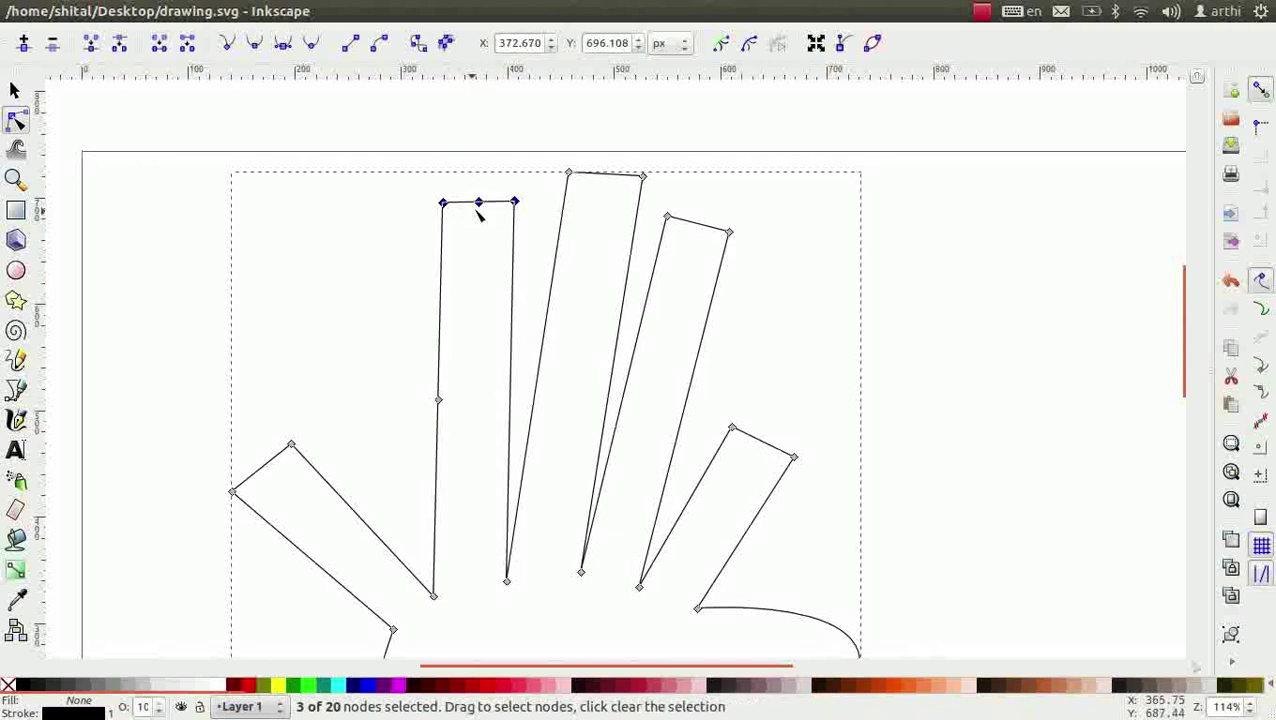
{"action": "left_click", "coordinate": [478, 203]}
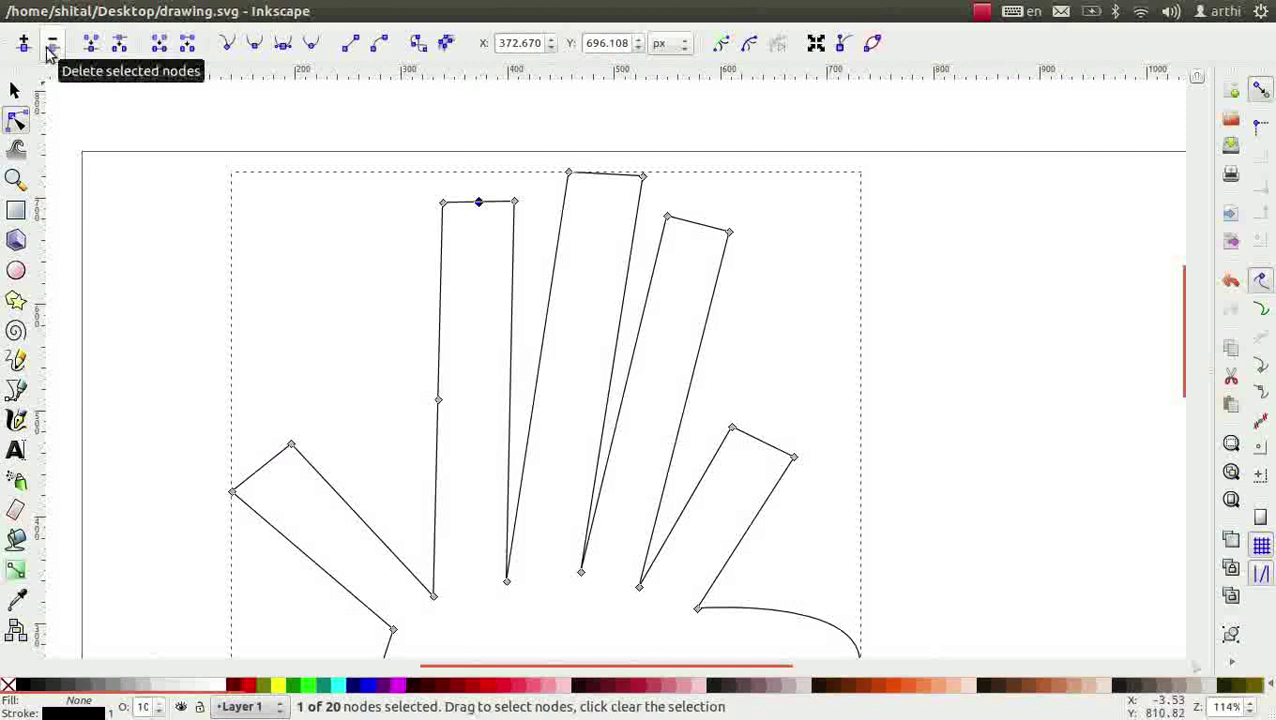
{"action": "left_click", "coordinate": [47, 46]}
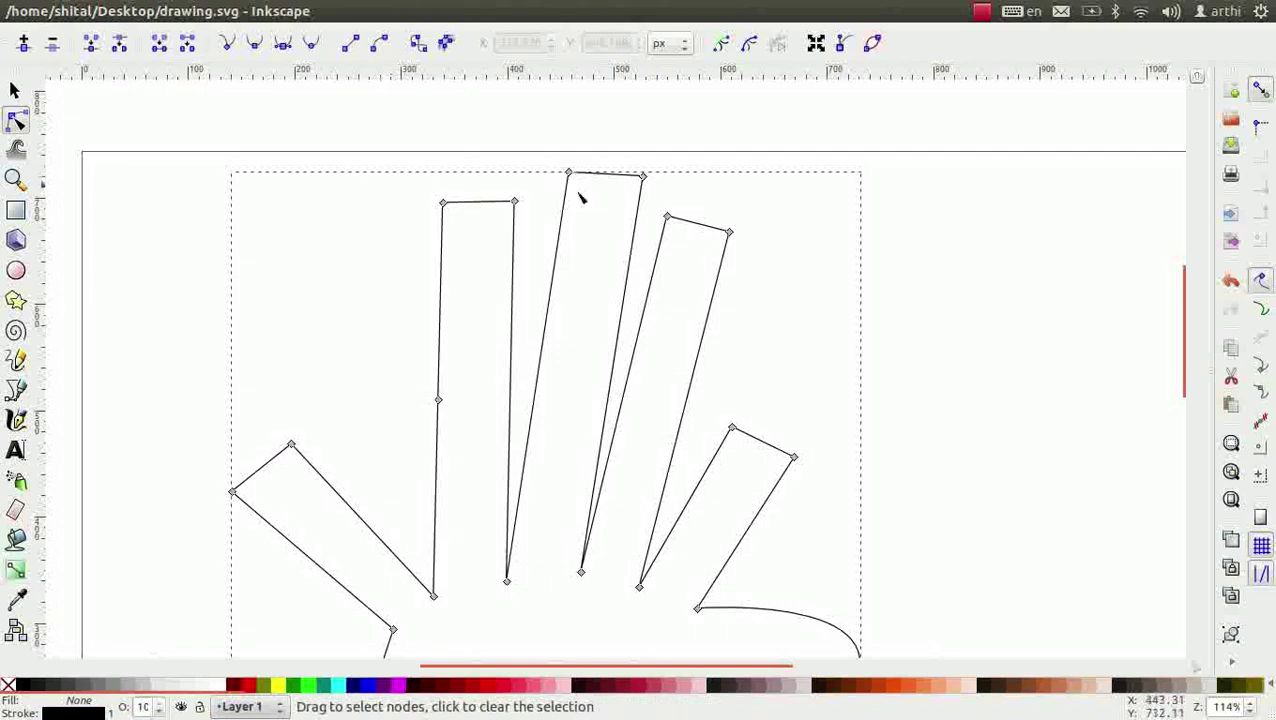
{"action": "scroll", "coordinate": [829, 433], "scroll_direction": "down", "scroll_amount": 7}
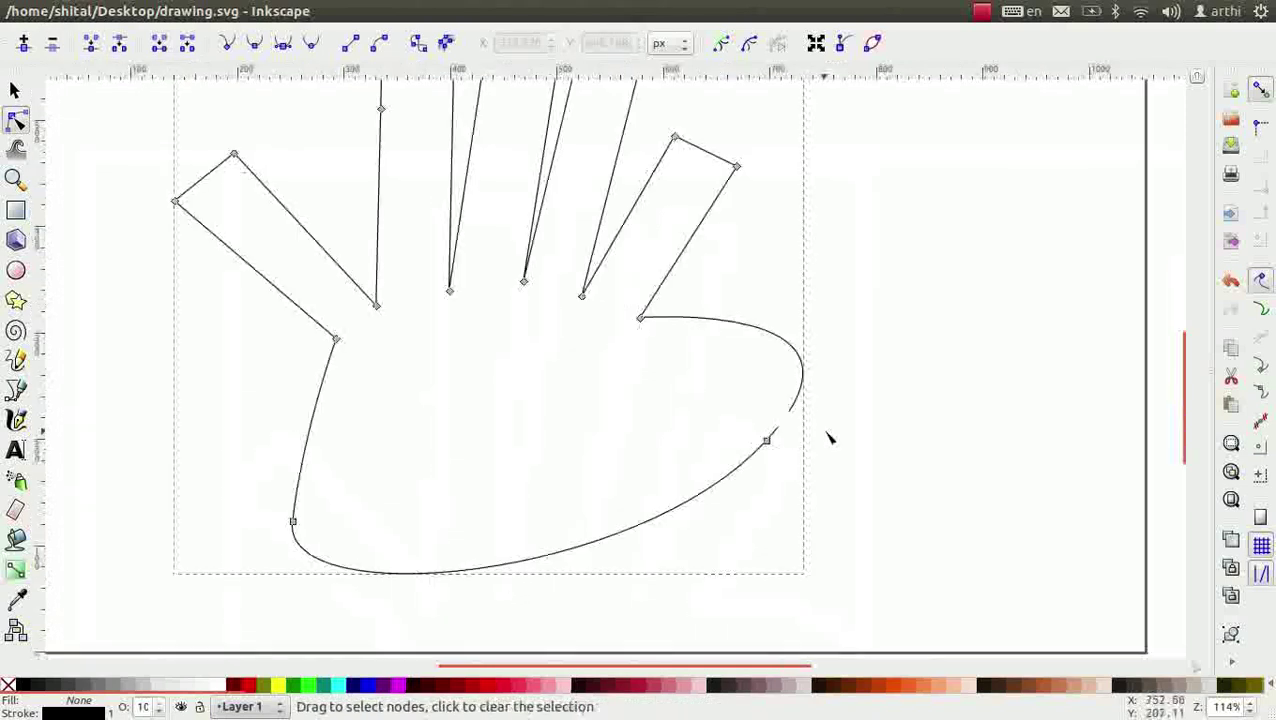
Make the lower palm node smooth and bend the small finger's edges into a rounded fingertip
{"action": "left_click", "coordinate": [767, 440]}
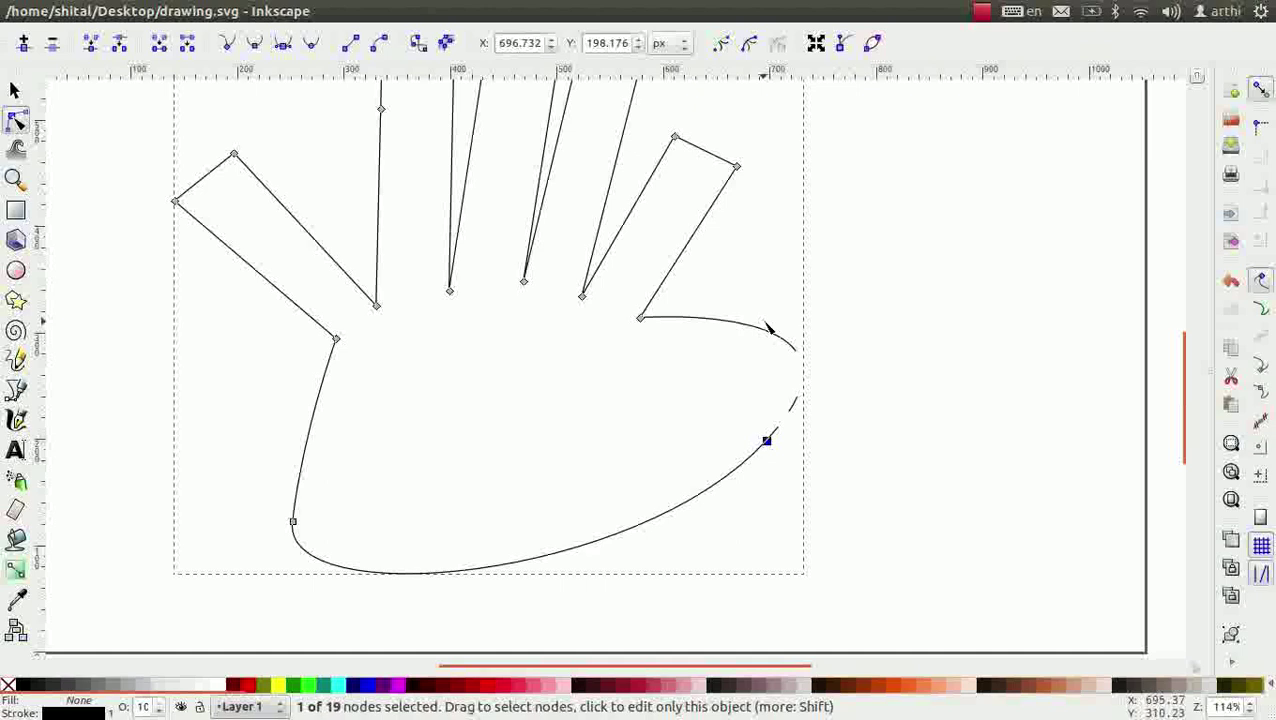
{"action": "left_click", "coordinate": [840, 45]}
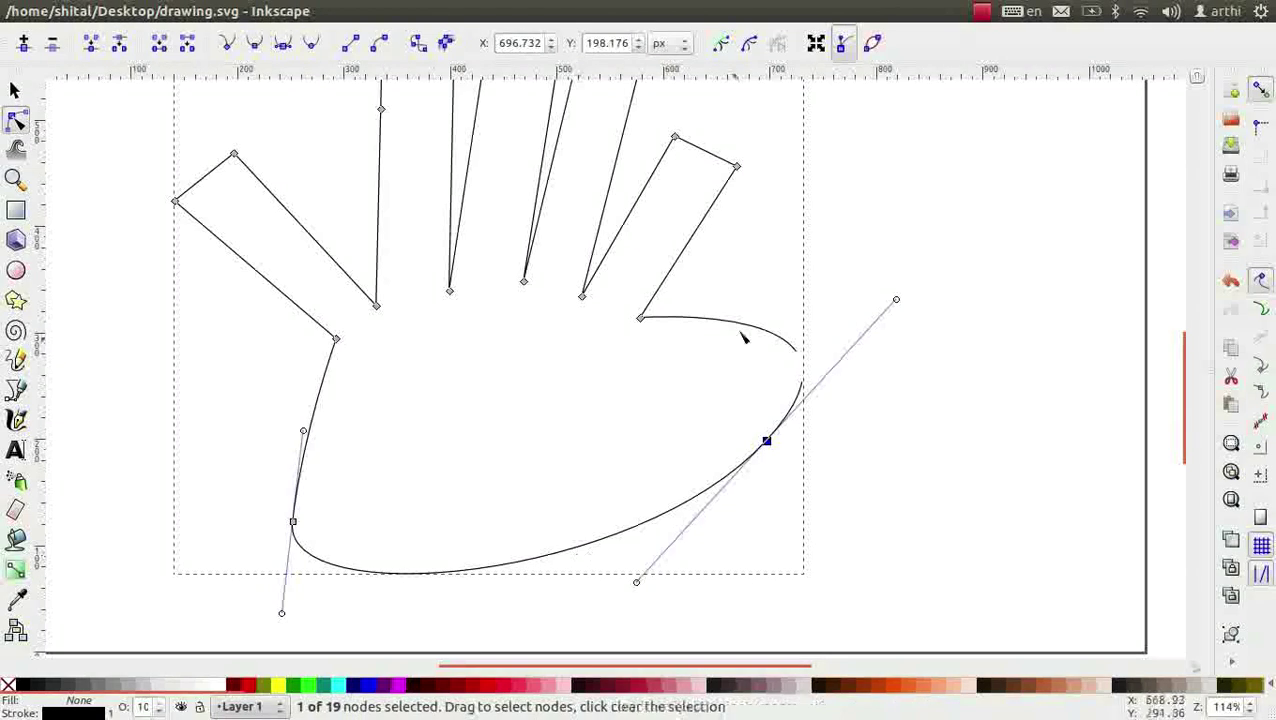
{"action": "scroll", "coordinate": [757, 284], "scroll_direction": "up", "scroll_amount": 3}
{"action": "left_click_drag", "start_coordinate": [682, 322], "coordinate": [709, 353]}
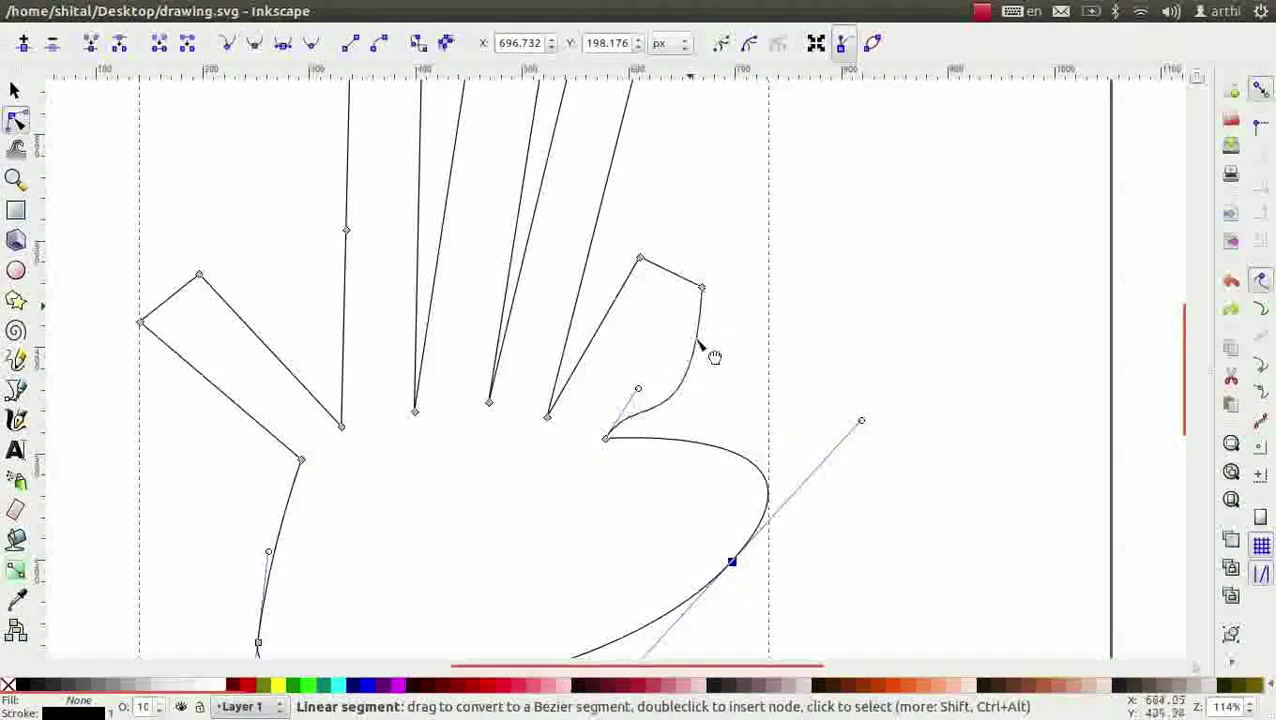
{"action": "left_click_drag", "start_coordinate": [671, 273], "coordinate": [698, 268]}
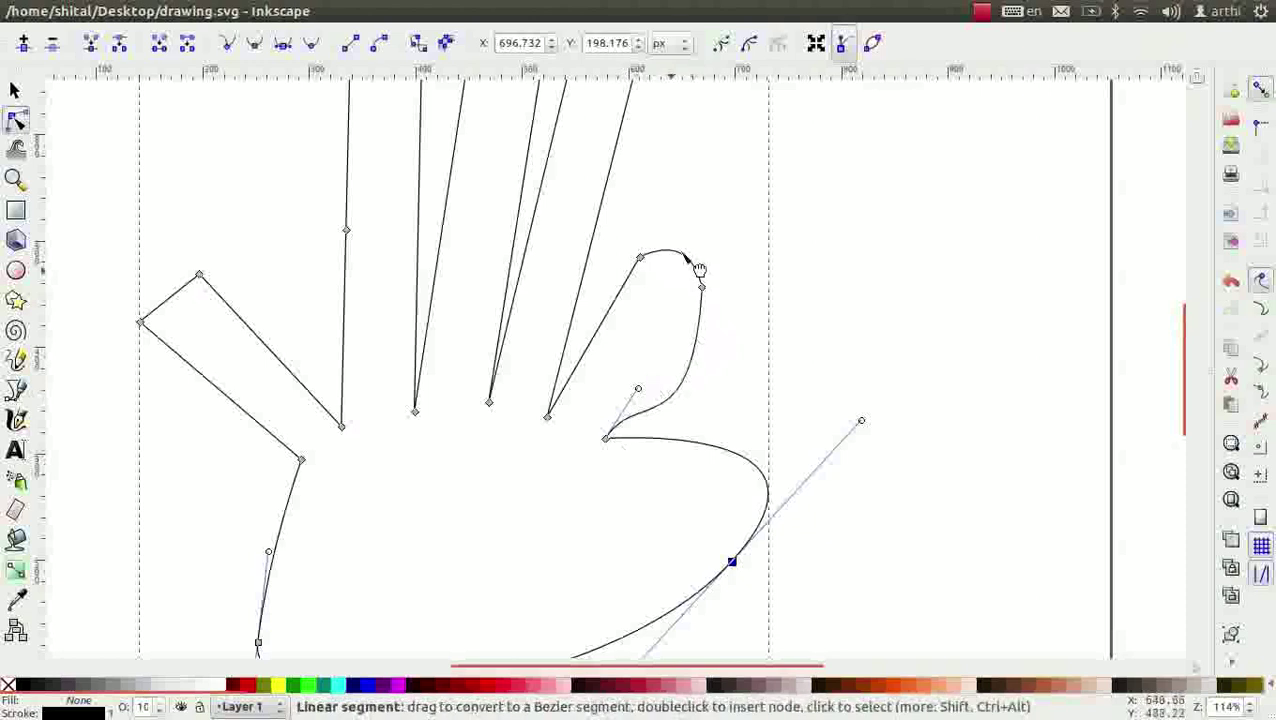
{"action": "left_click_drag", "start_coordinate": [598, 332], "coordinate": [637, 254]}
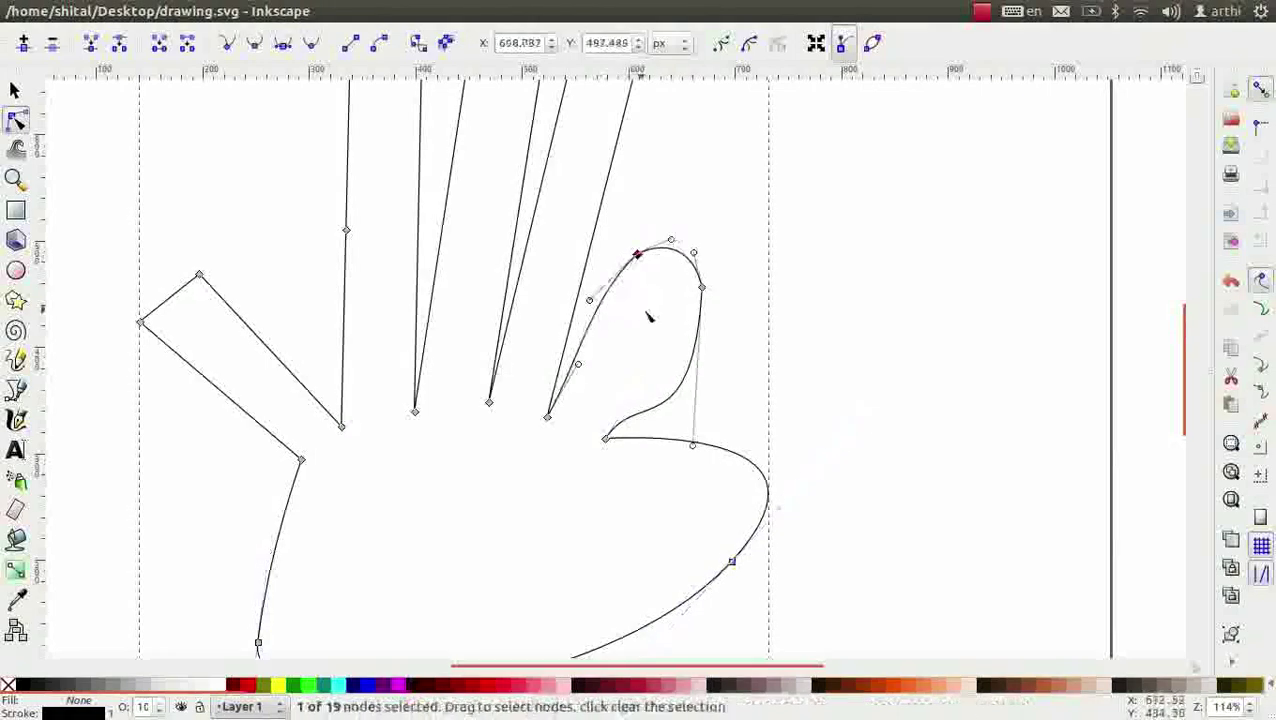
{"action": "left_click_drag", "start_coordinate": [695, 407], "coordinate": [661, 398]}
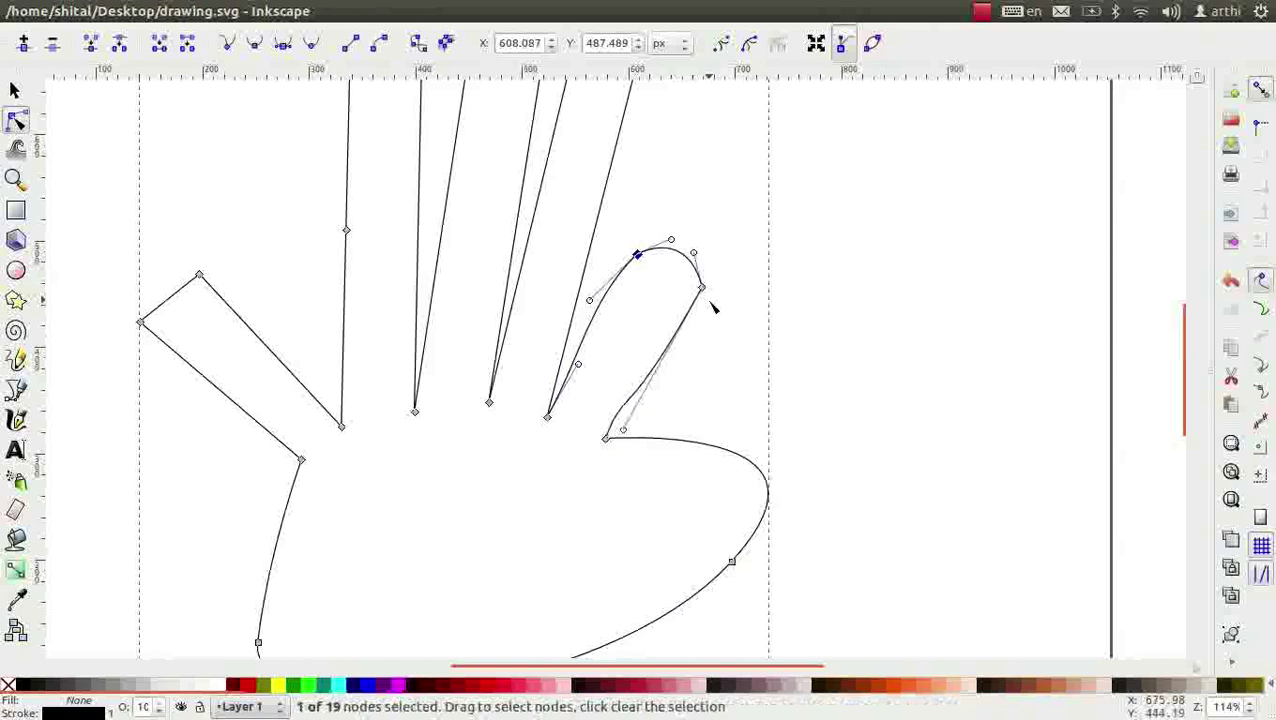
{"action": "left_click_drag", "start_coordinate": [695, 256], "coordinate": [701, 236]}
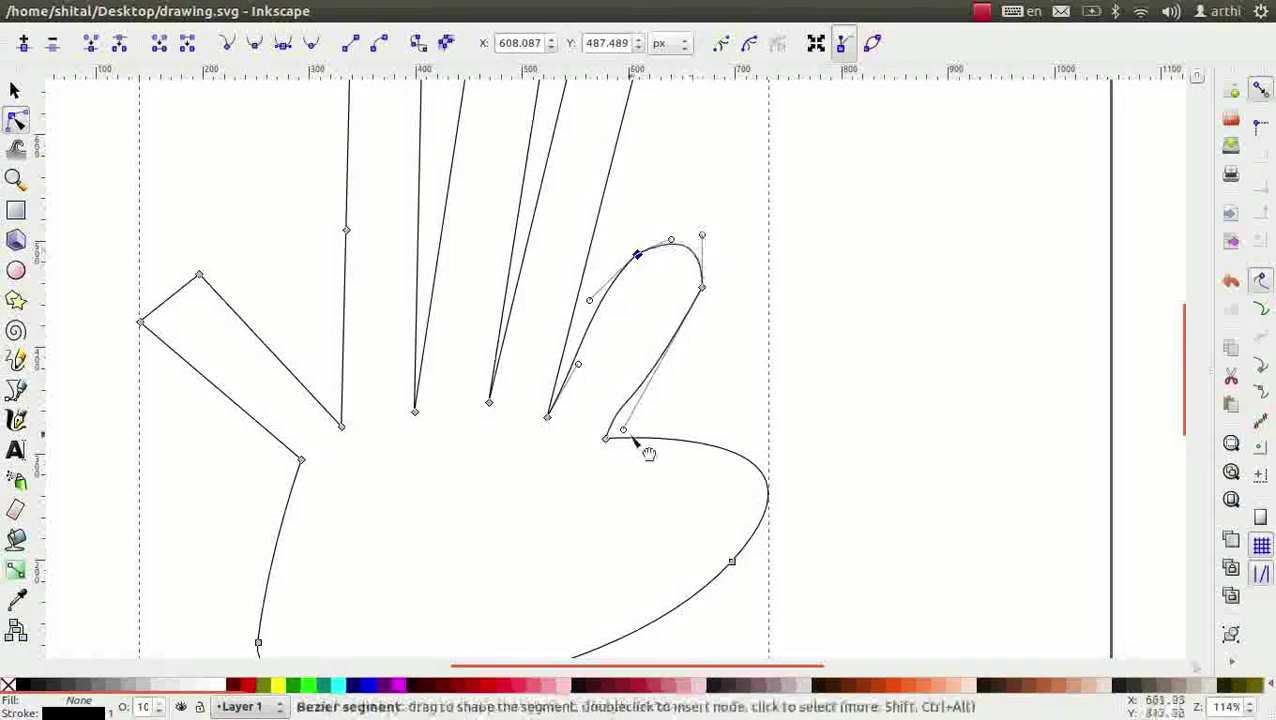
{"action": "left_click_drag", "start_coordinate": [623, 430], "coordinate": [598, 436]}
{"action": "left_click_drag", "start_coordinate": [621, 382], "coordinate": [618, 394]}
Round off the ring, middle, index and leftmost fingertips and bow the thumb's edges into curves
{"action": "key", "text": "5"}
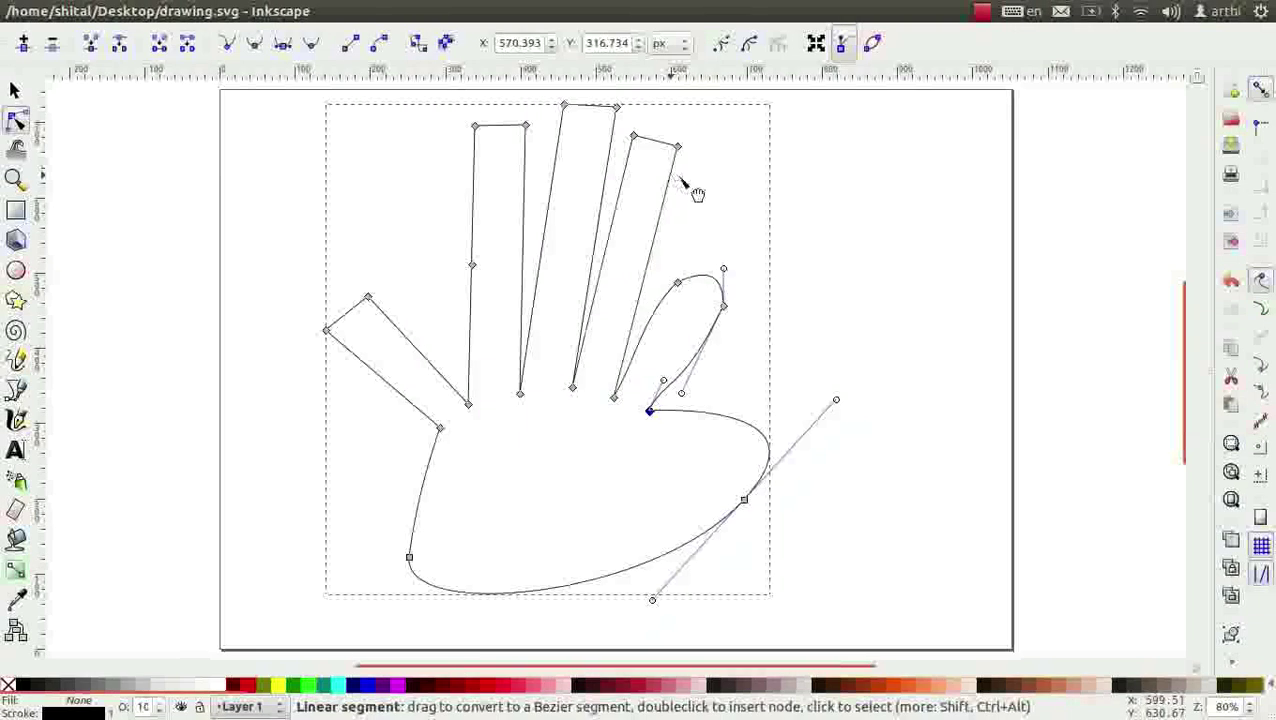
{"action": "left_click_drag", "start_coordinate": [692, 194], "coordinate": [678, 145]}
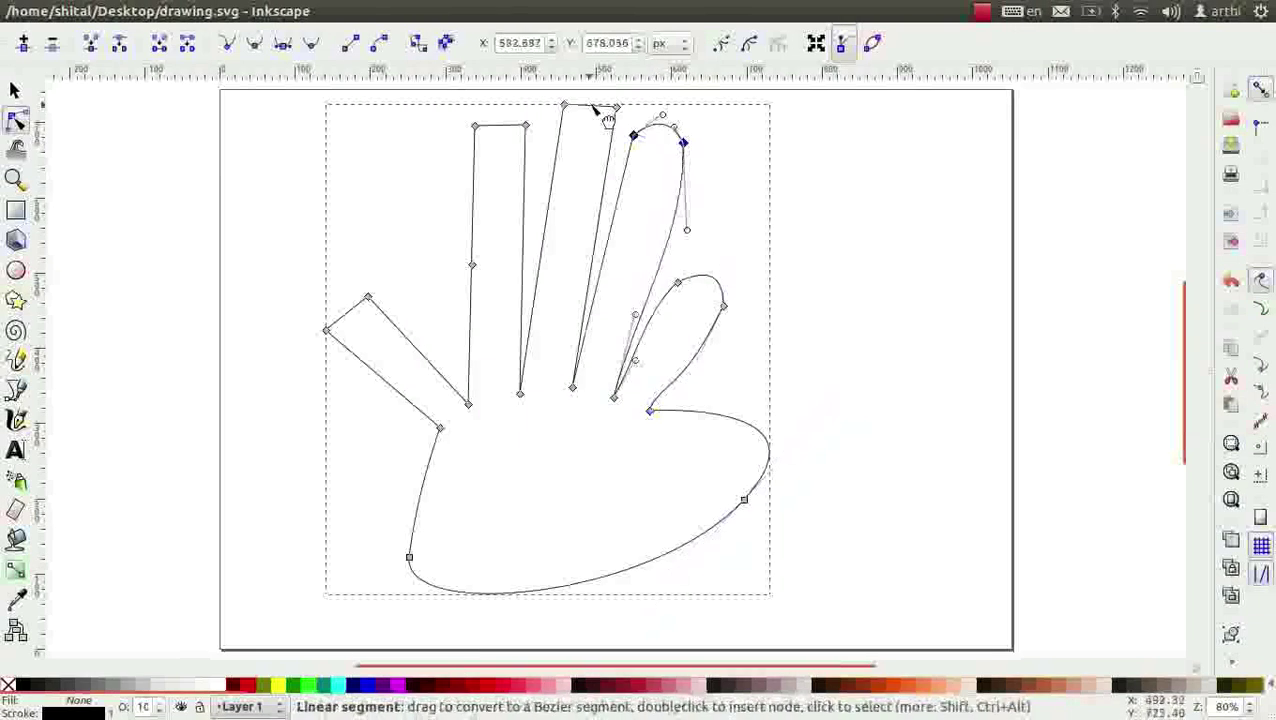
{"action": "left_click_drag", "start_coordinate": [598, 108], "coordinate": [592, 96]}
{"action": "left_click_drag", "start_coordinate": [515, 128], "coordinate": [505, 112]}
{"action": "left_click_drag", "start_coordinate": [532, 228], "coordinate": [536, 225]}
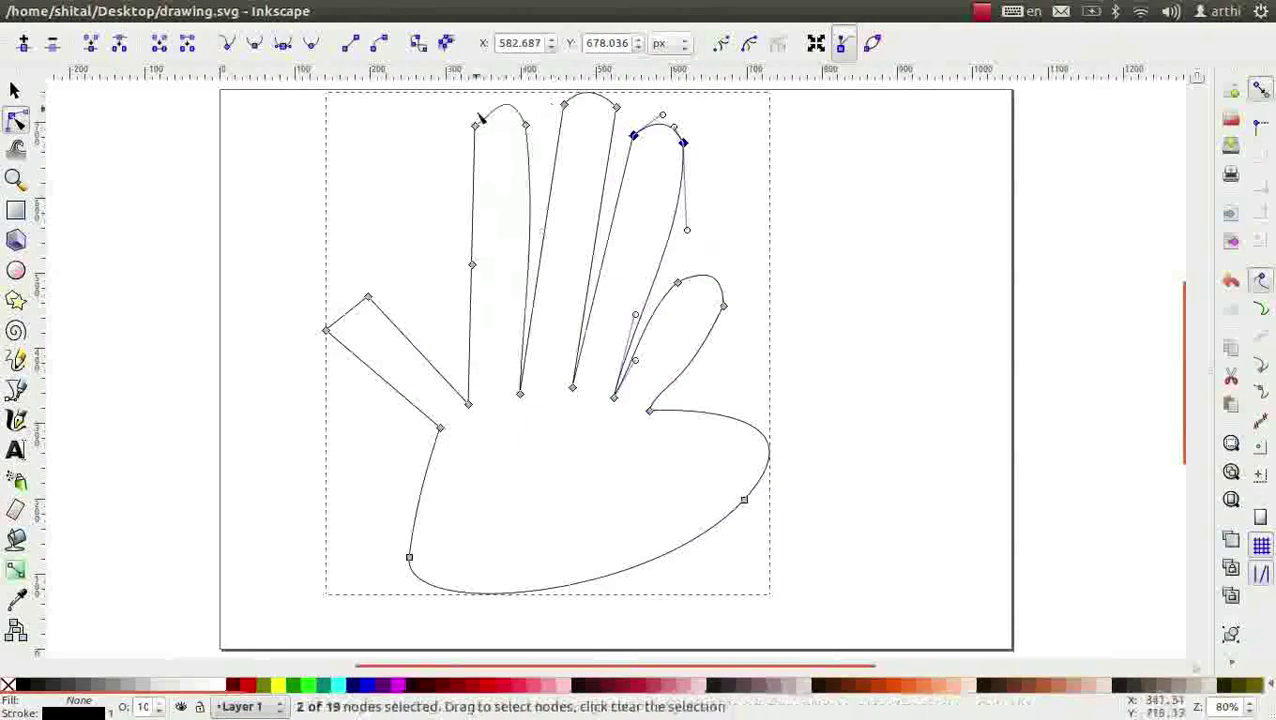
{"action": "left_click_drag", "start_coordinate": [347, 313], "coordinate": [336, 297]}
{"action": "left_click_drag", "start_coordinate": [364, 362], "coordinate": [392, 402]}
{"action": "left_click_drag", "start_coordinate": [525, 125], "coordinate": [530, 122]}
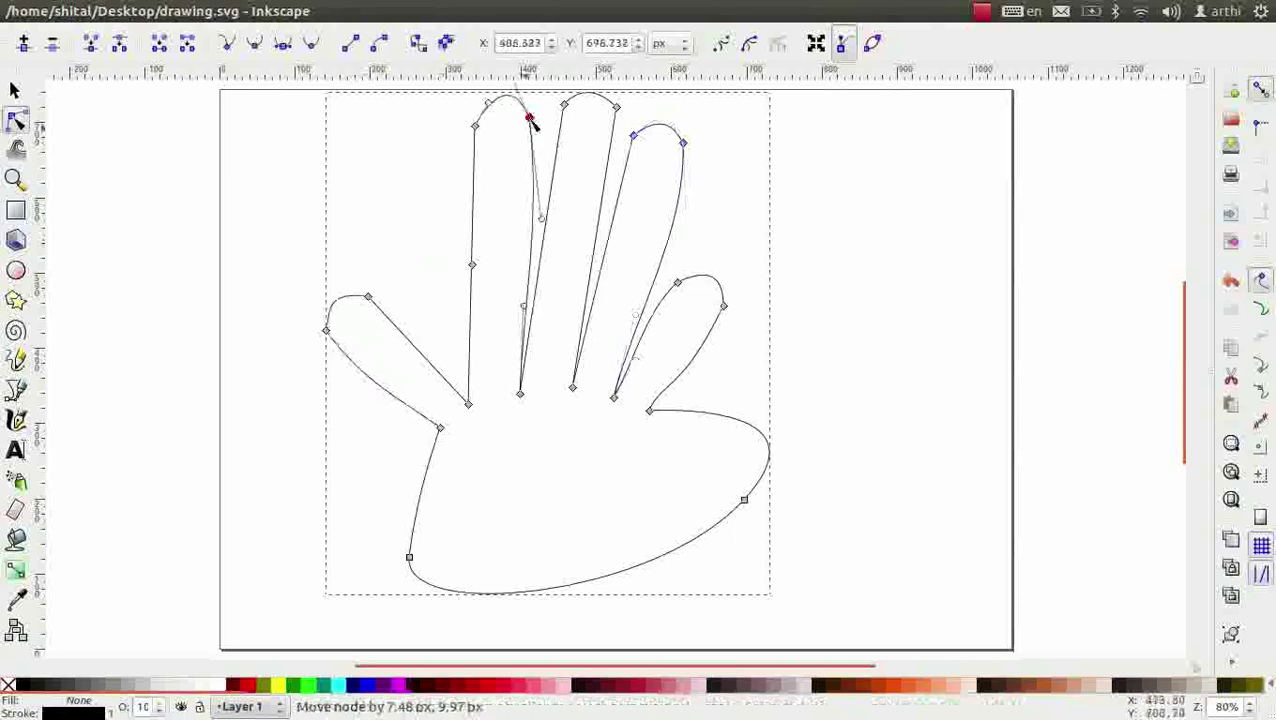
{"action": "left_click_drag", "start_coordinate": [615, 108], "coordinate": [631, 128]}
{"action": "left_click_drag", "start_coordinate": [368, 297], "coordinate": [368, 281]}
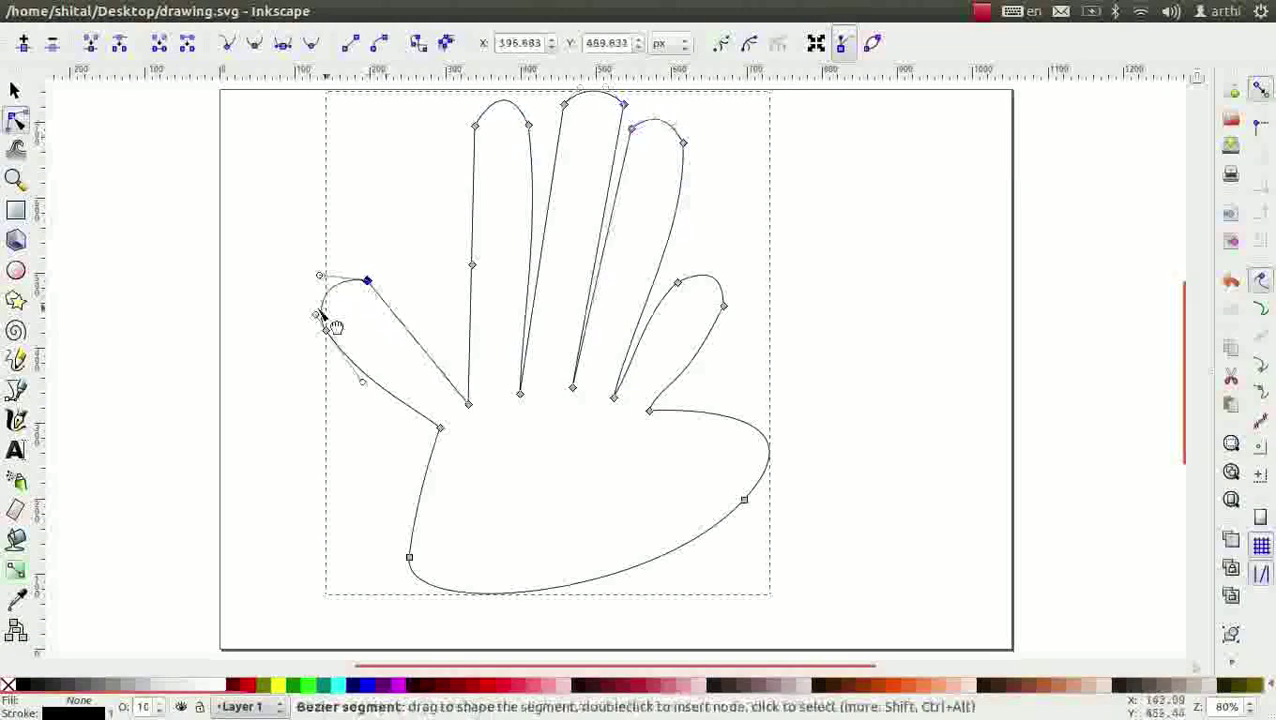
{"action": "left_click_drag", "start_coordinate": [430, 357], "coordinate": [424, 366]}
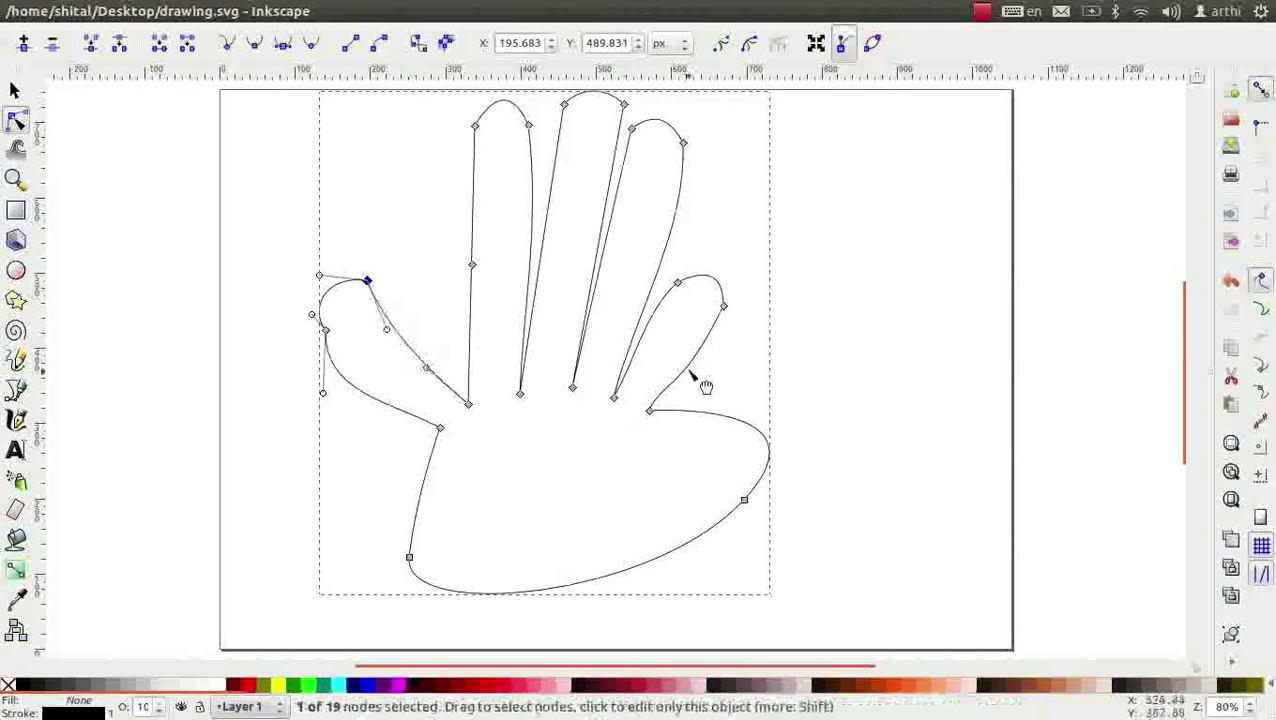
Reshape the palm's bottom curves into a narrower rounded base
{"action": "left_click_drag", "start_coordinate": [661, 583], "coordinate": [662, 603]}
{"action": "left_click_drag", "start_coordinate": [744, 499], "coordinate": [698, 601]}
{"action": "scroll", "coordinate": [634, 617], "scroll_direction": "down", "scroll_amount": 1}
{"action": "scroll", "coordinate": [634, 617], "scroll_direction": "down", "scroll_amount": 1}
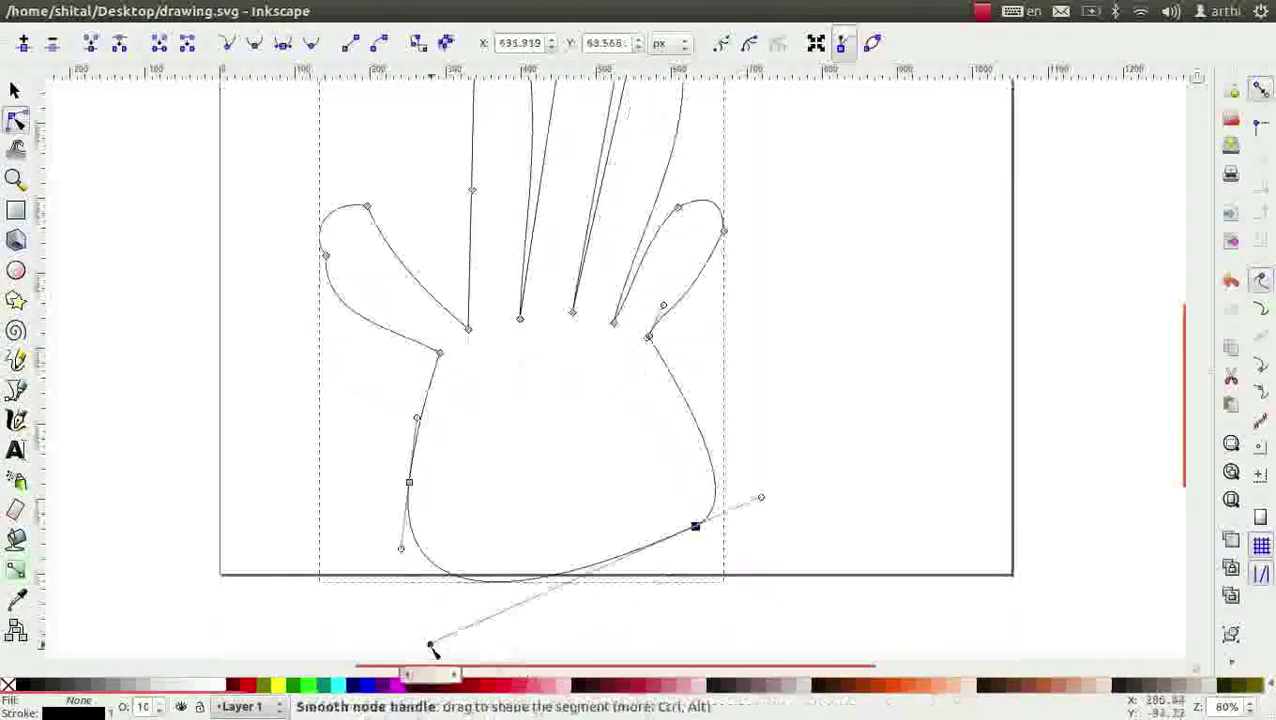
{"action": "left_click_drag", "start_coordinate": [433, 646], "coordinate": [417, 583]}
{"action": "scroll", "coordinate": [798, 400], "scroll_direction": "up", "scroll_amount": 2}
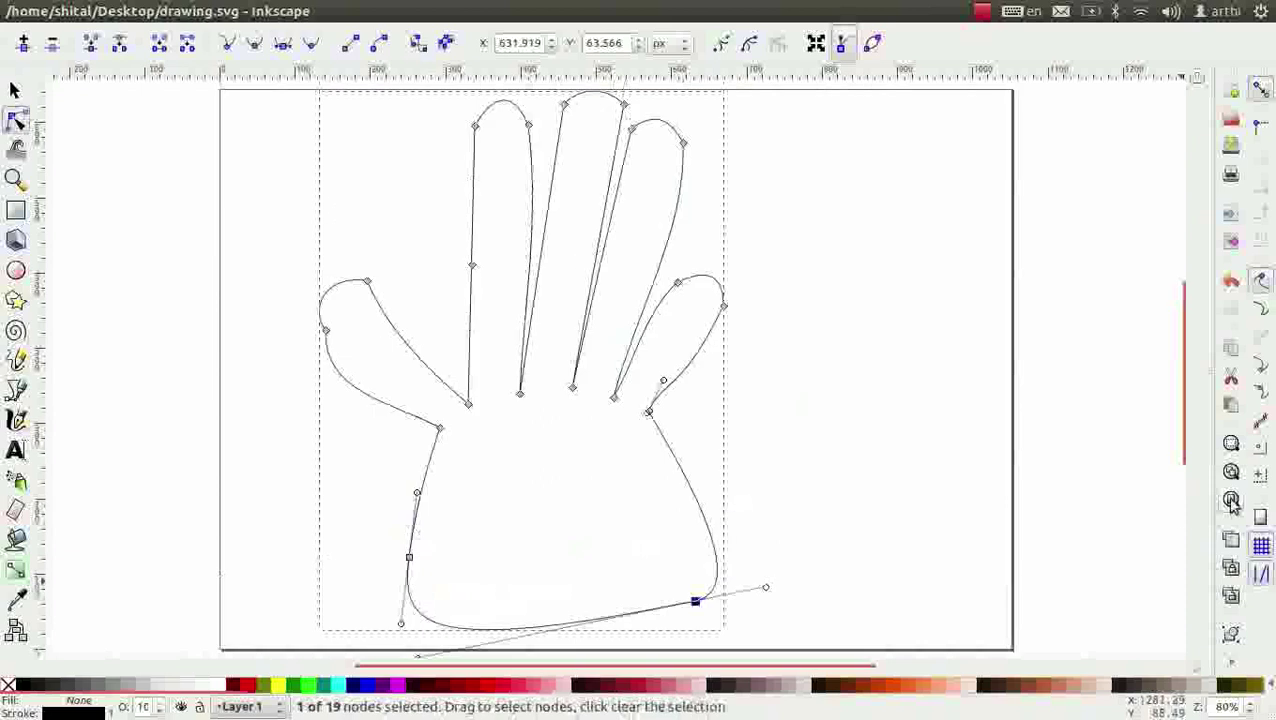
Join the first finger's left-edge node with its fingertip node, leaving 18 nodes
{"action": "key", "text": "Escape"}
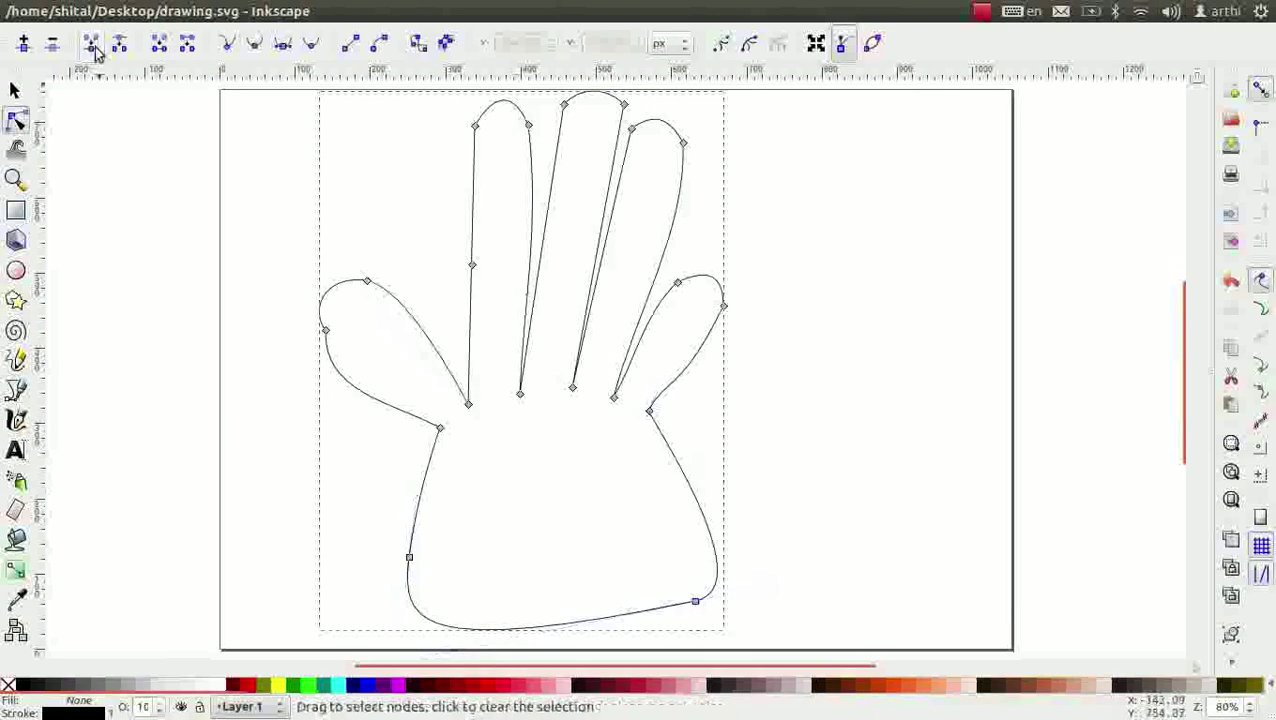
{"action": "left_click", "coordinate": [473, 266]}
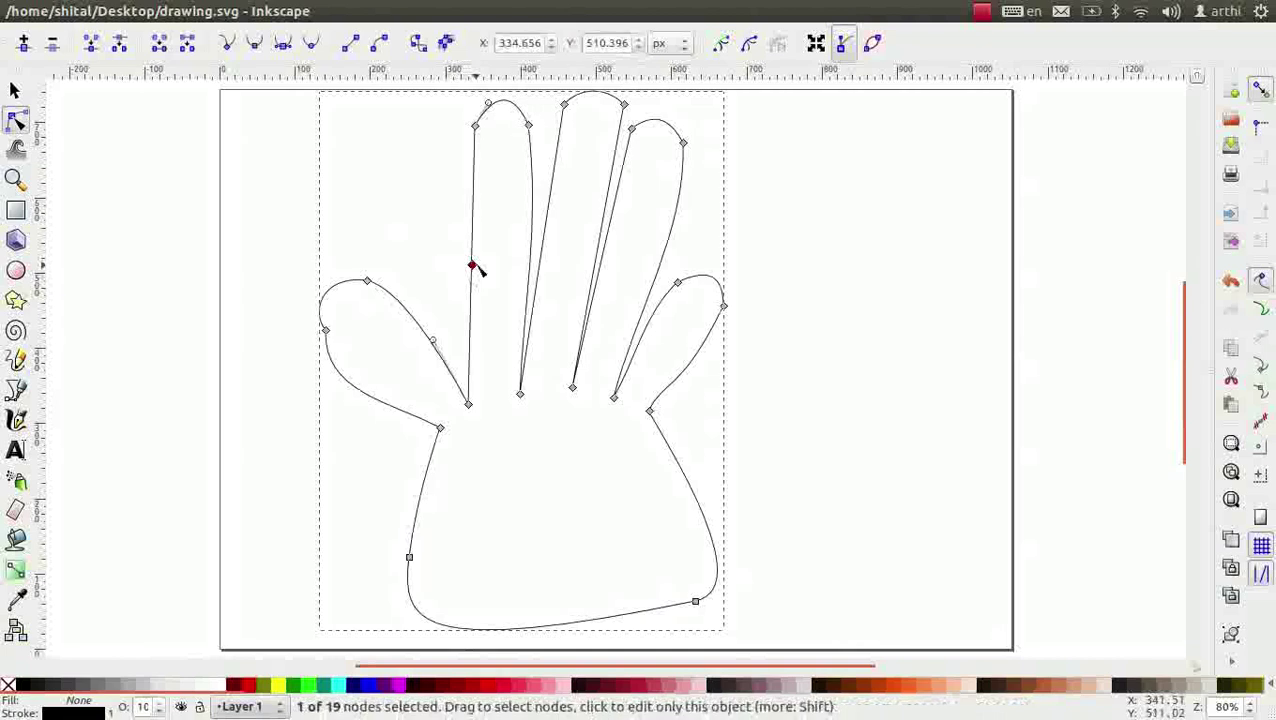
{"action": "left_click", "coordinate": [476, 127], "text": "shift"}
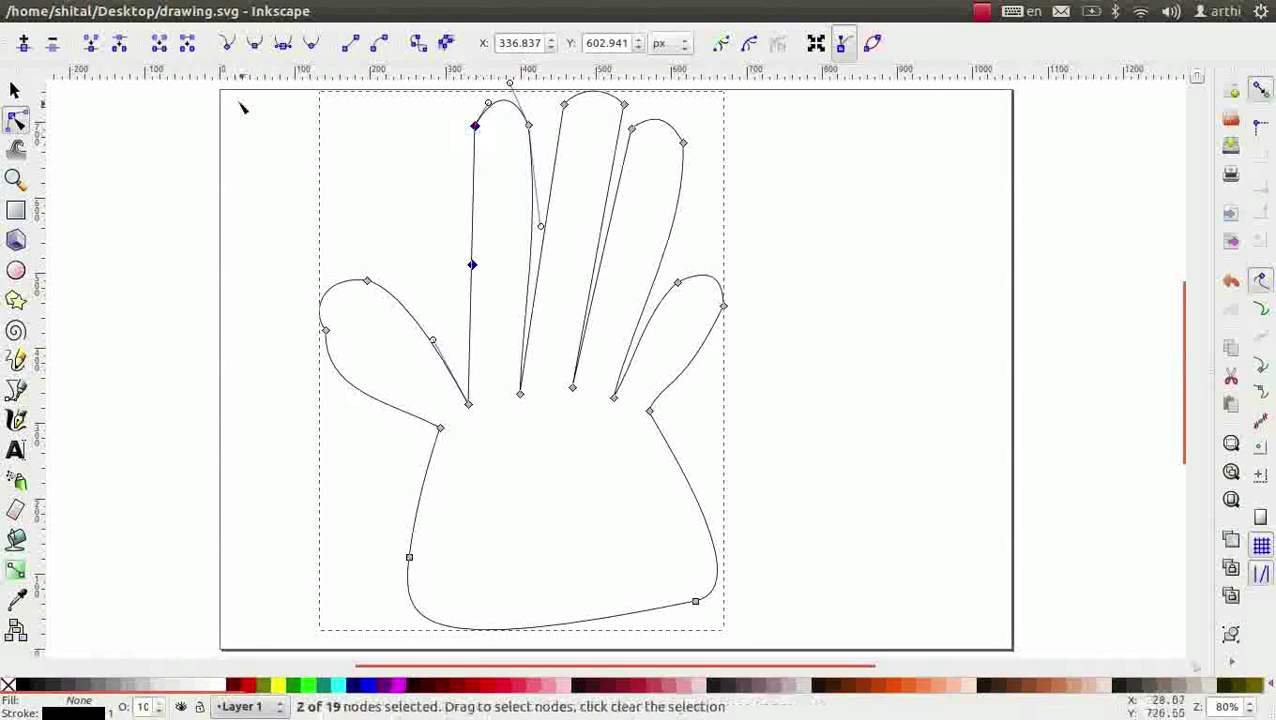
{"action": "left_click", "coordinate": [88, 47]}
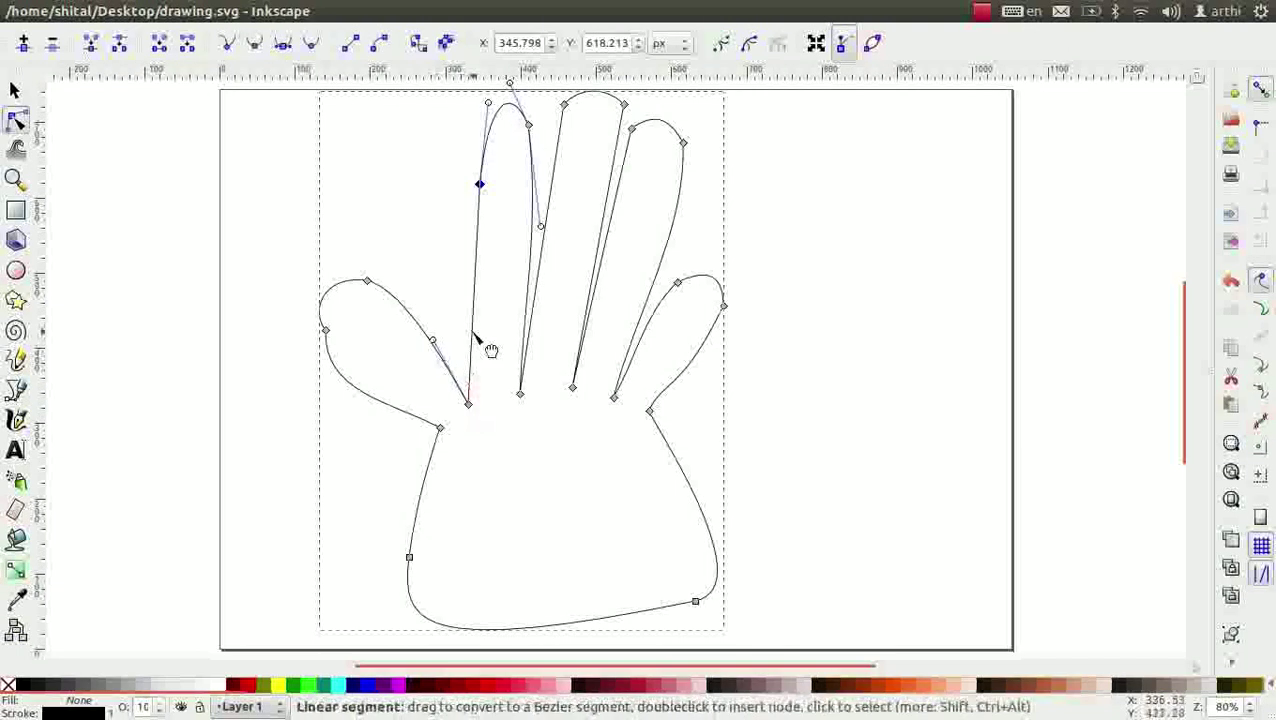
Break the path at the first finger's base node and drag one loose end up-right
{"action": "scroll", "coordinate": [473, 406], "scroll_direction": "up", "scroll_amount": 3, "text": "ctrl"}
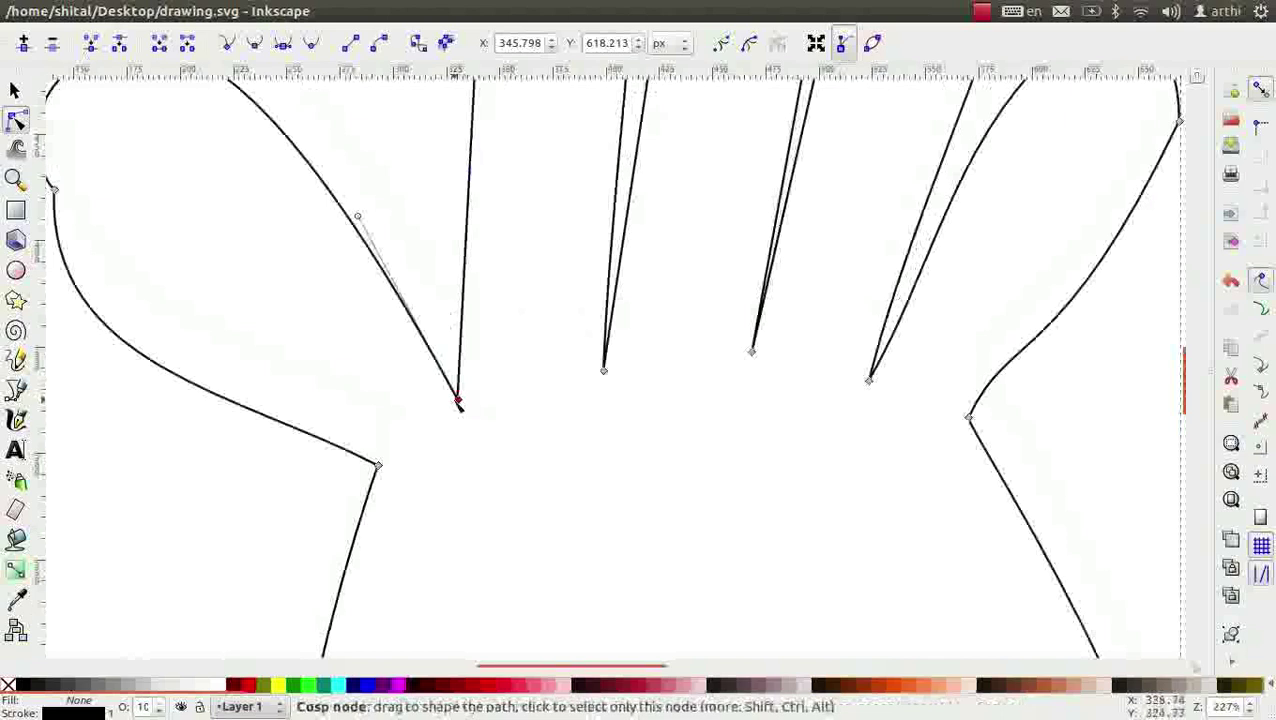
{"action": "left_click", "coordinate": [458, 401]}
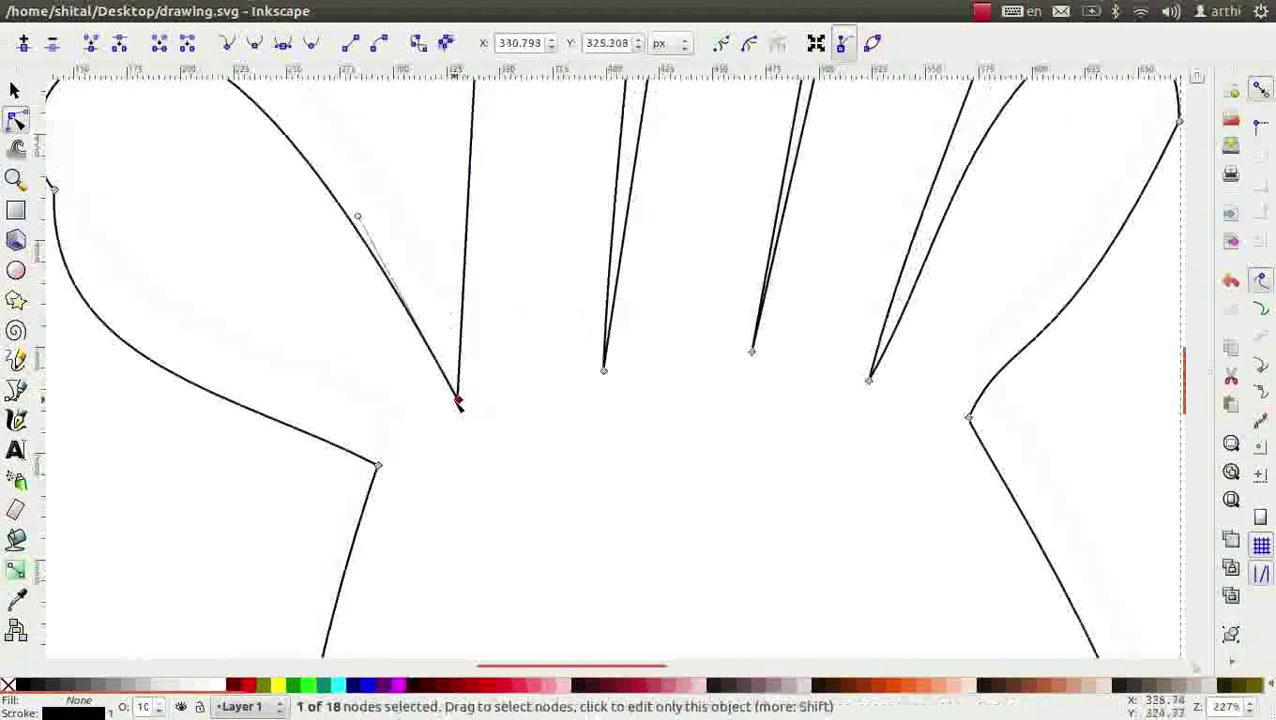
{"action": "left_click", "coordinate": [120, 45]}
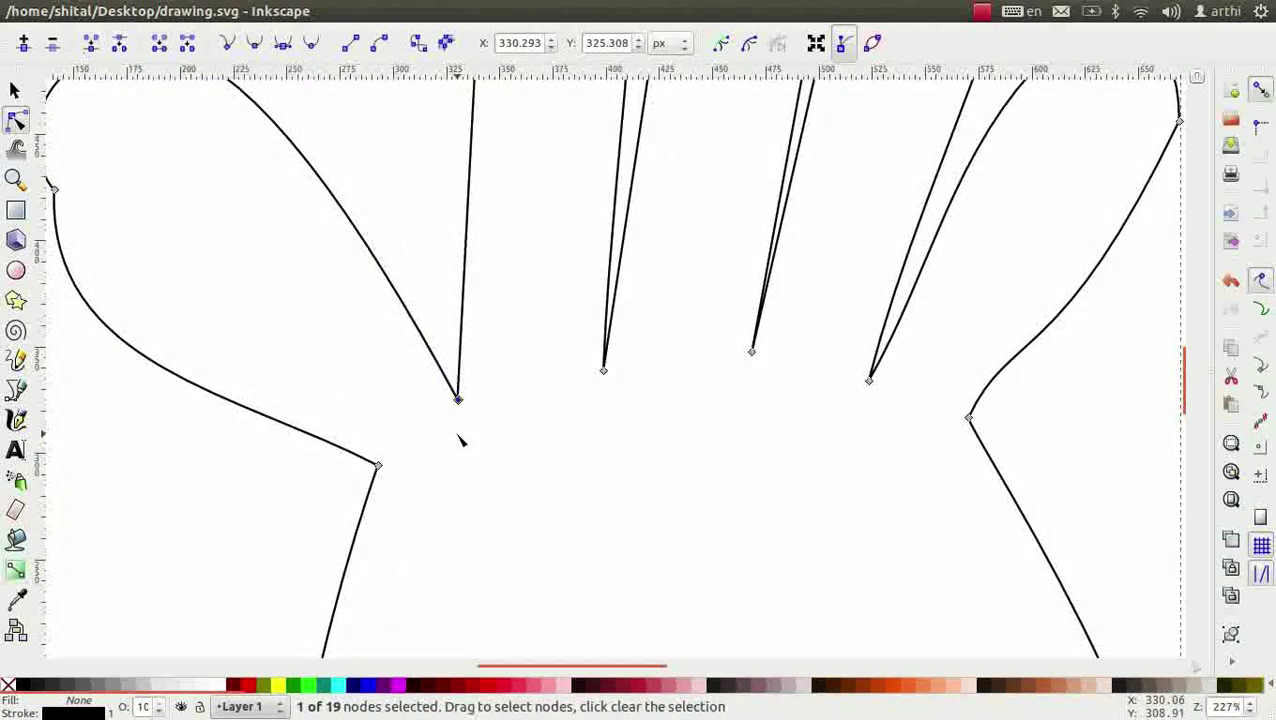
{"action": "key", "text": "Escape"}
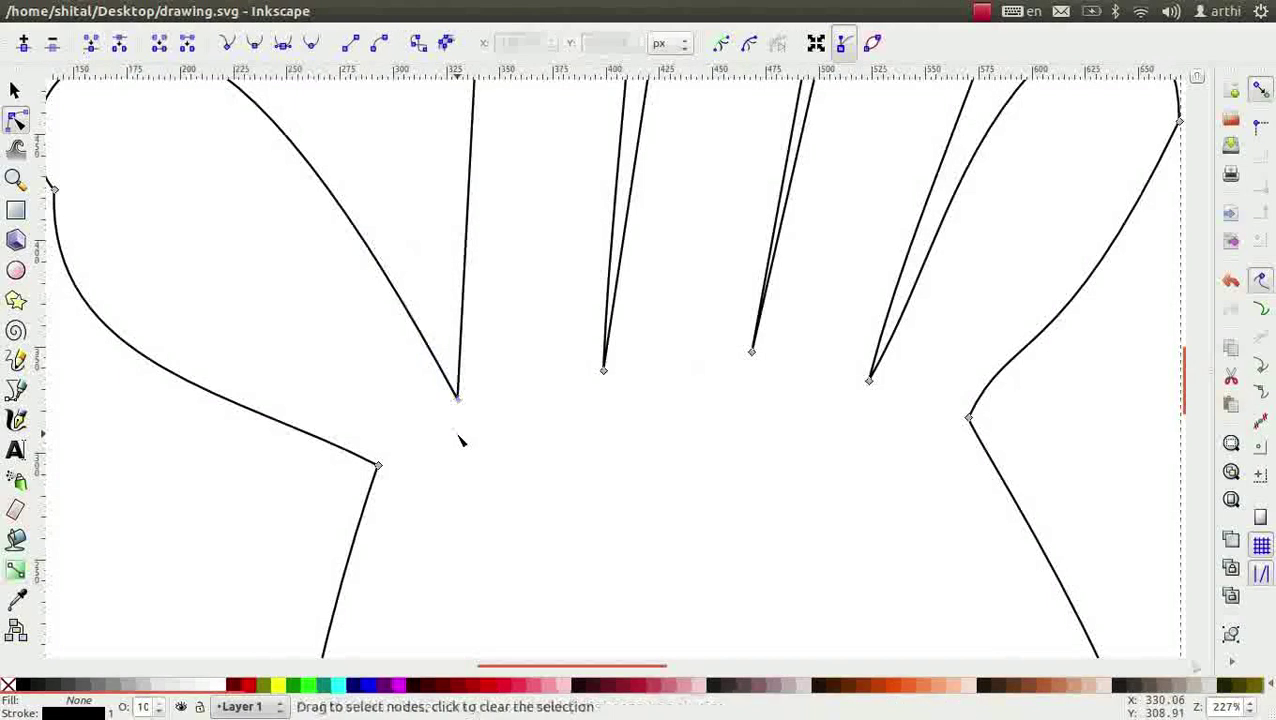
{"action": "left_click", "coordinate": [461, 399]}
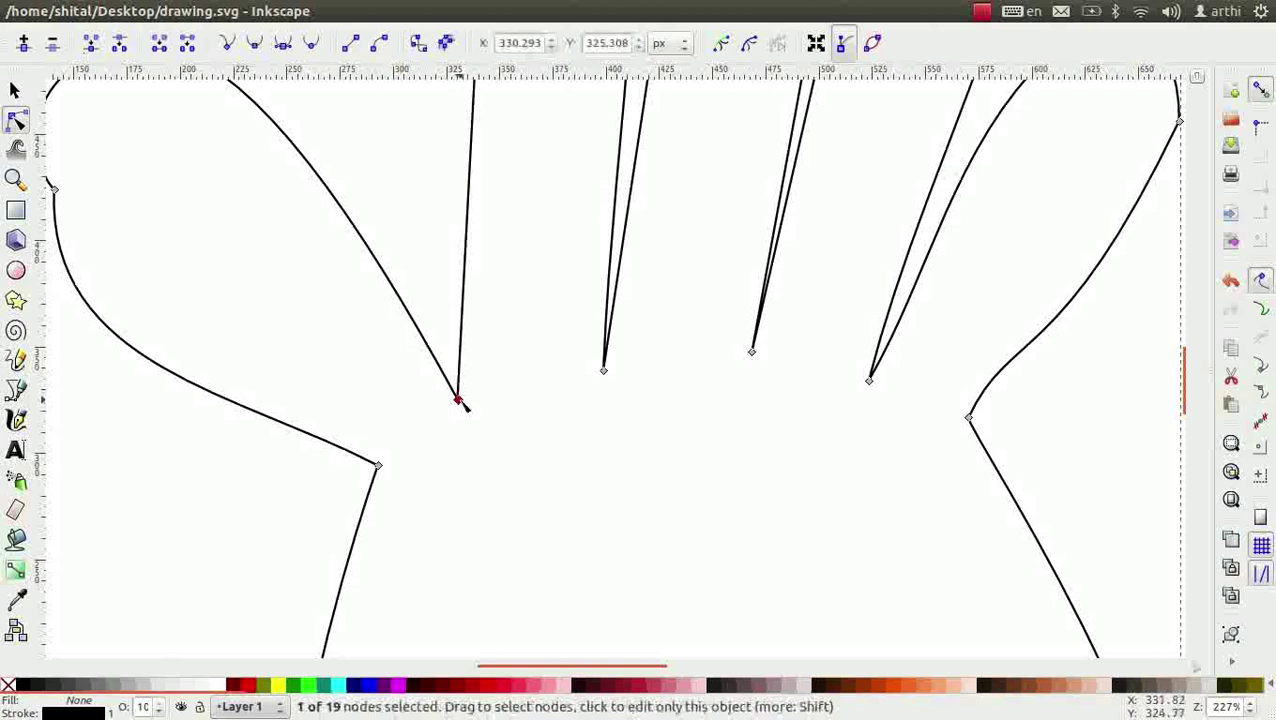
{"action": "left_click_drag", "start_coordinate": [473, 397], "coordinate": [500, 381]}
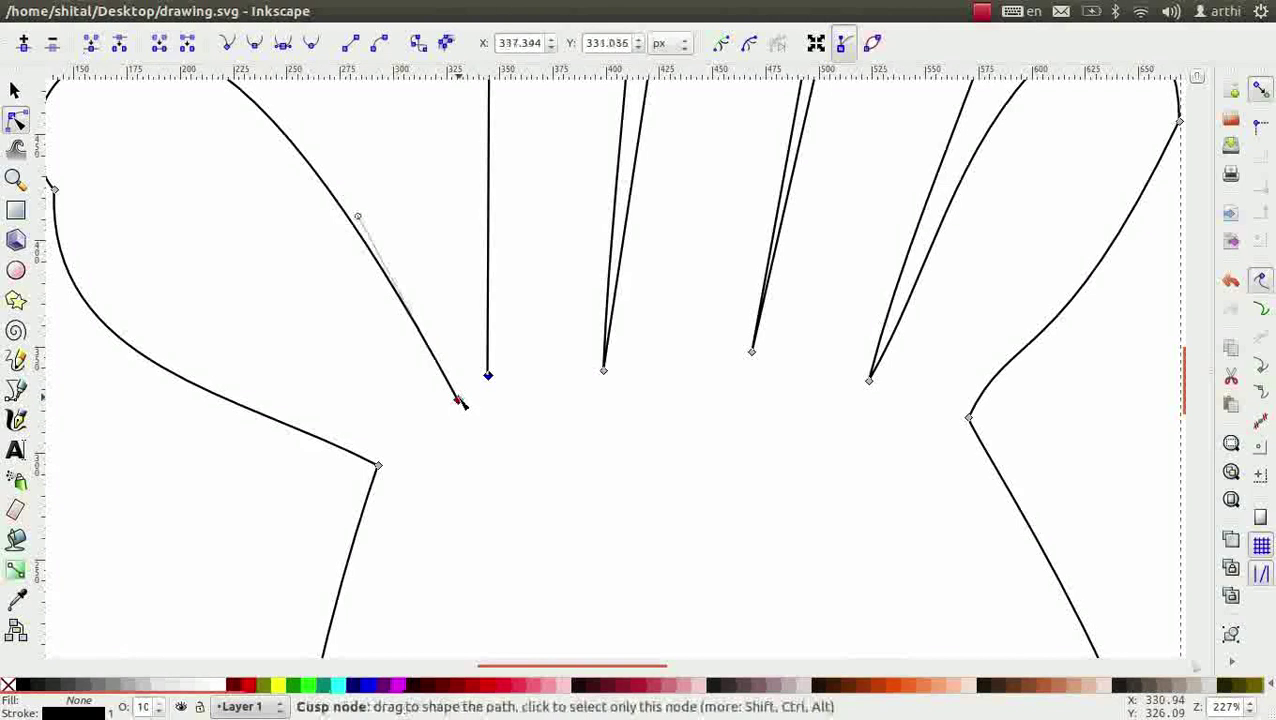
Bridge the two end nodes with a new straight segment, then try deleting the segment between them
{"action": "left_click", "coordinate": [459, 400], "text": "shift"}
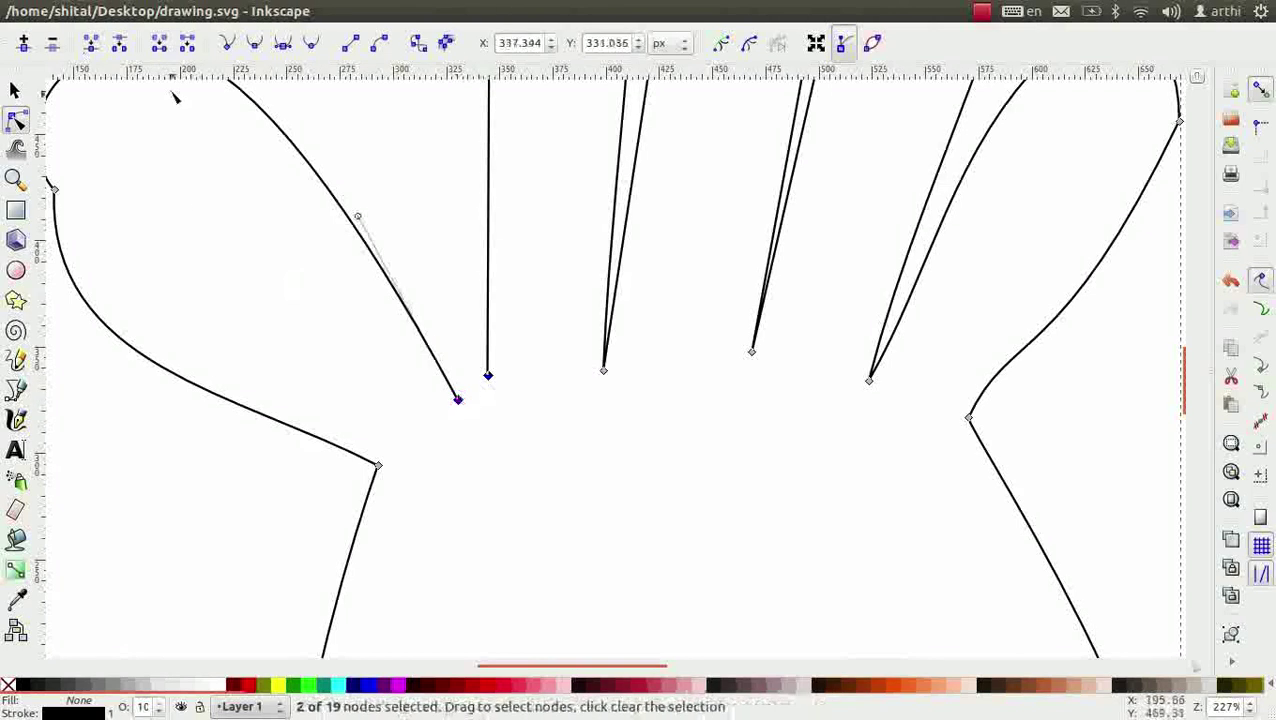
{"action": "left_click", "coordinate": [161, 44]}
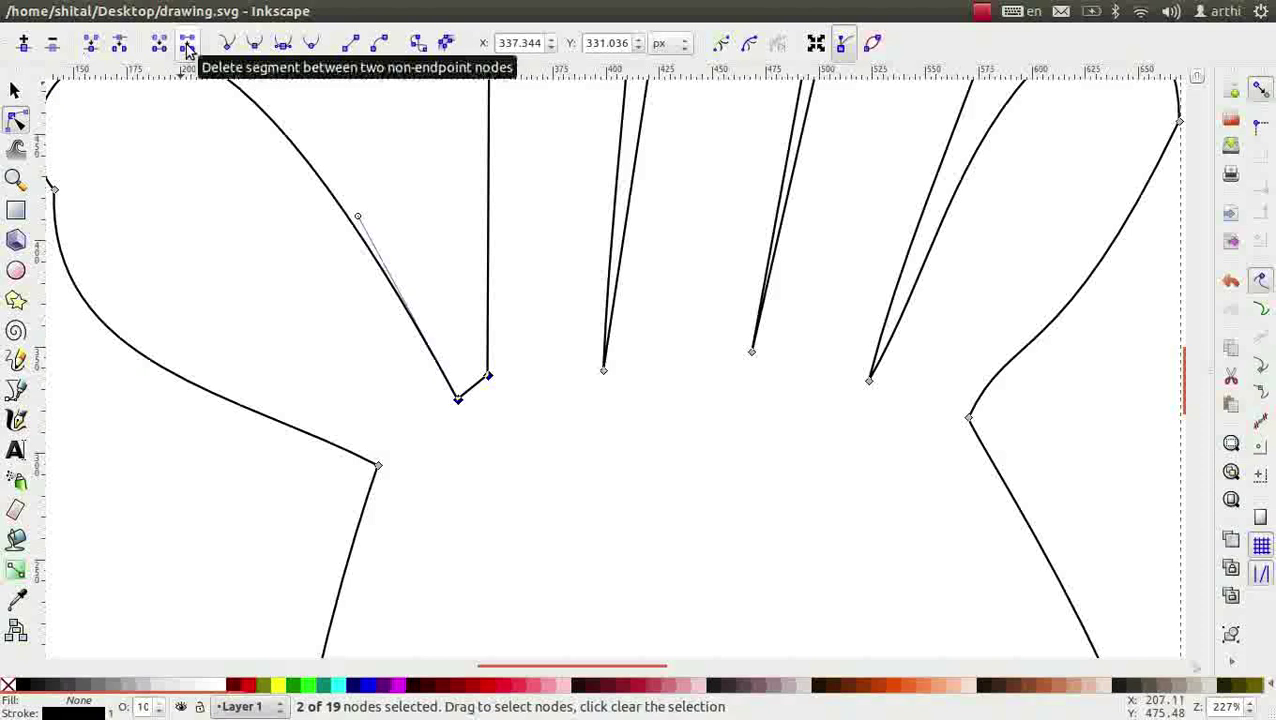
{"action": "left_click", "coordinate": [187, 51]}
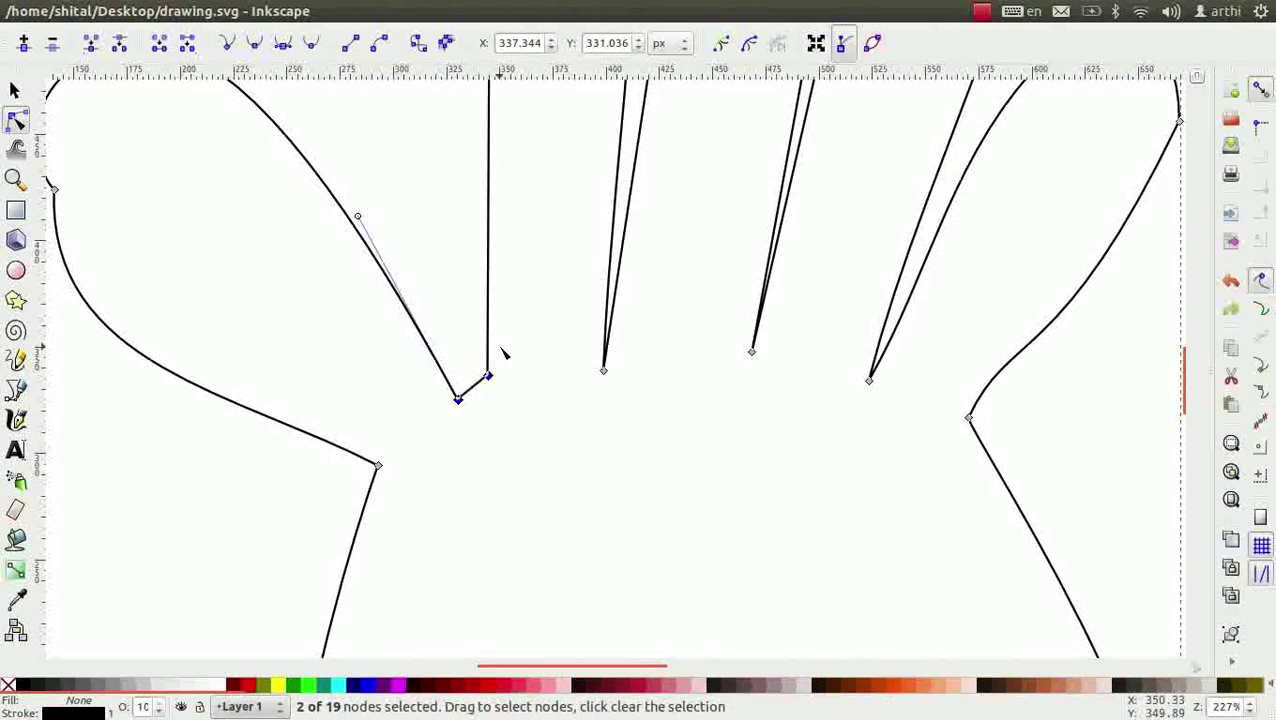
Move the hand outline off the page to the right and fit the page in view
{"action": "key", "text": "5"}
{"action": "left_click", "coordinate": [15, 90]}
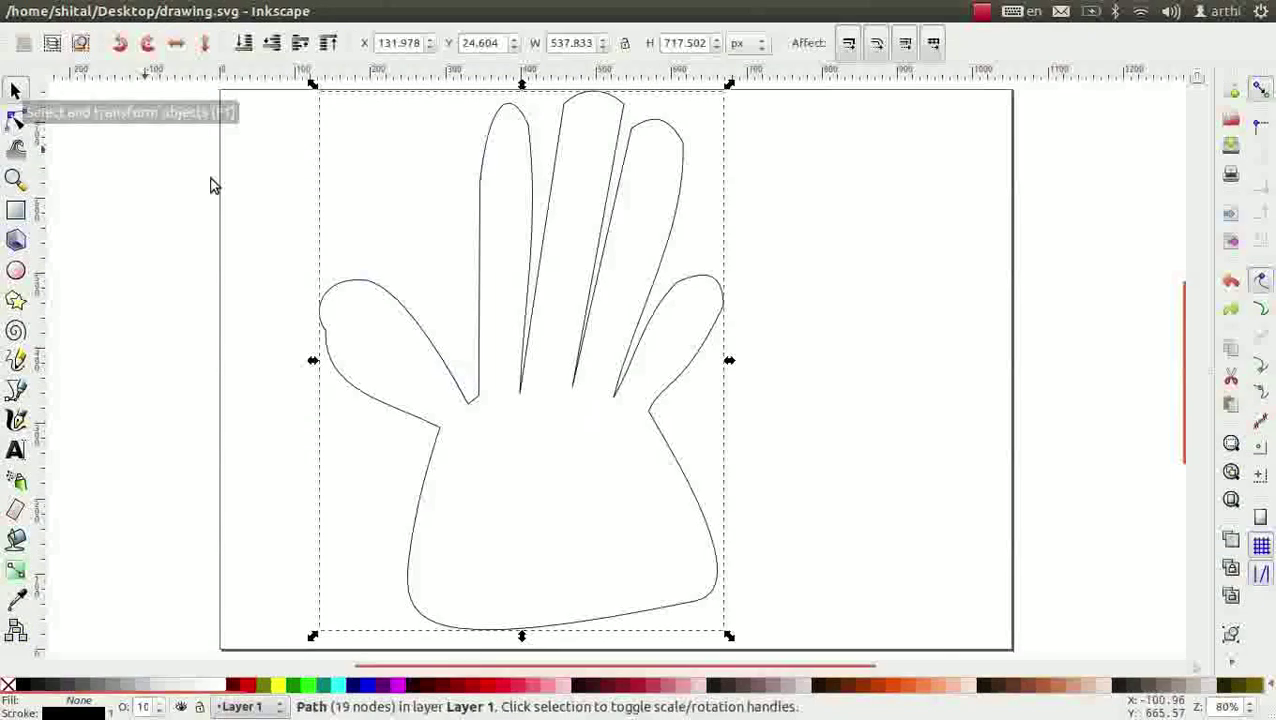
{"action": "left_click_drag", "start_coordinate": [664, 427], "coordinate": [1042, 430]}
{"action": "key", "text": "5"}
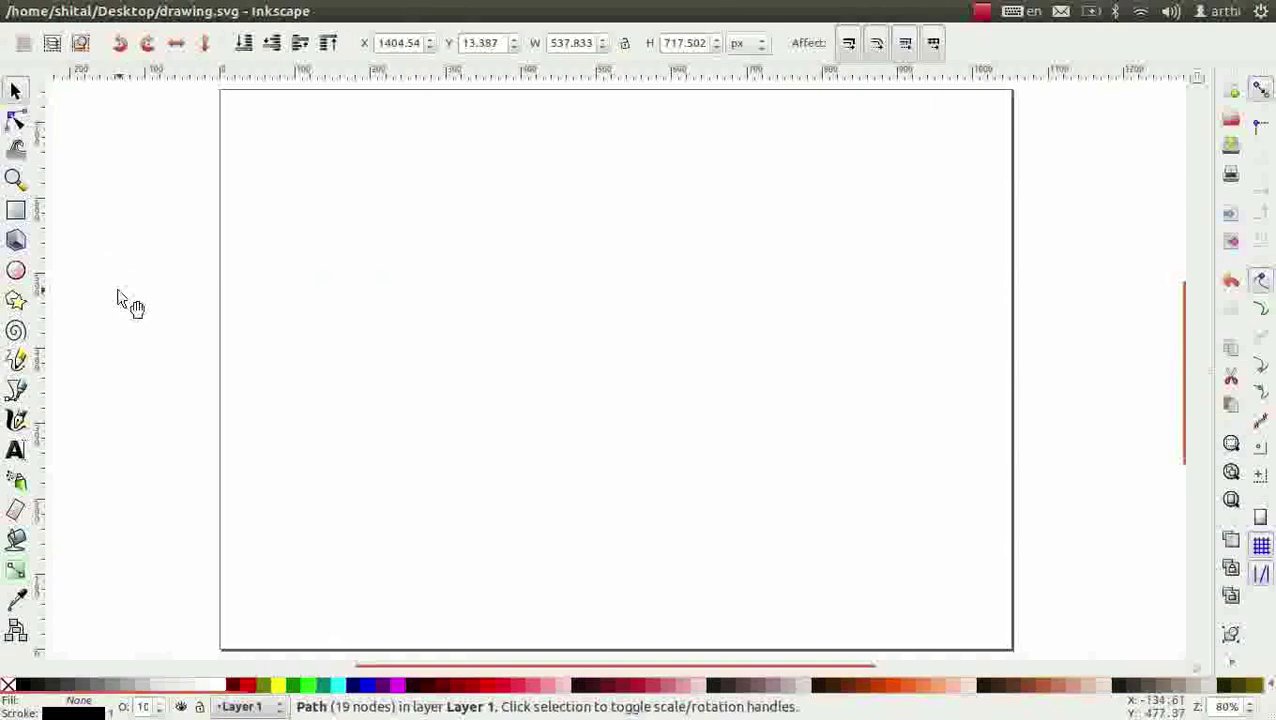
{"action": "left_click", "coordinate": [15, 121]}
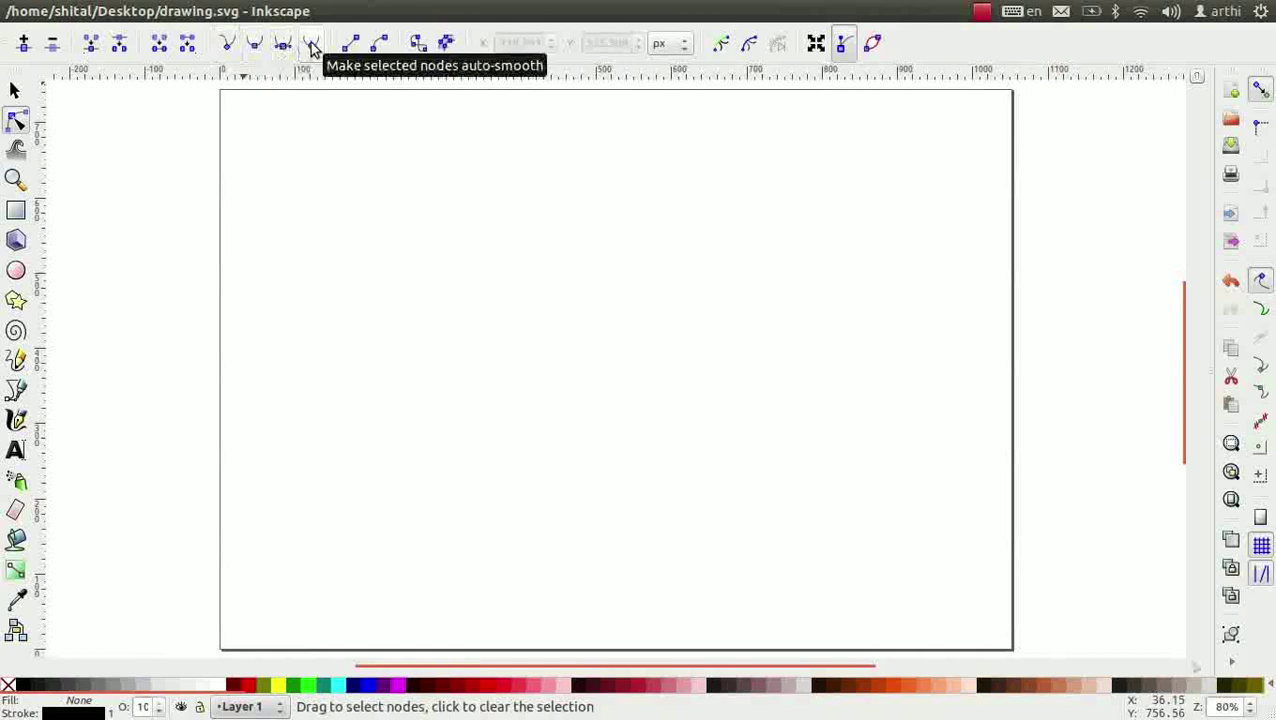
Draw a three-node inverted-U Bezier path with a smooth top node and zoom in on its nodes
{"action": "left_click", "coordinate": [16, 393]}
{"action": "left_click", "coordinate": [449, 466]}
{"action": "left_click_drag", "start_coordinate": [511, 159], "coordinate": [587, 186]}
{"action": "left_click", "coordinate": [590, 470]}
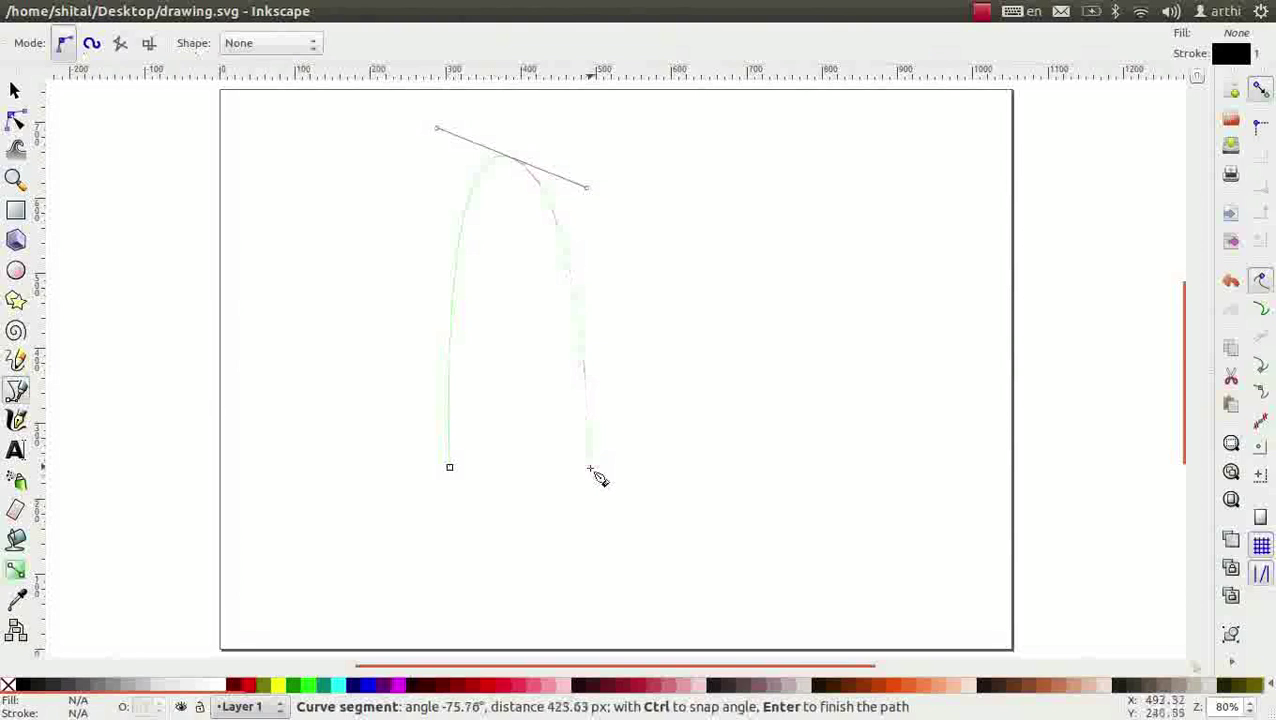
{"action": "key", "text": "Return"}
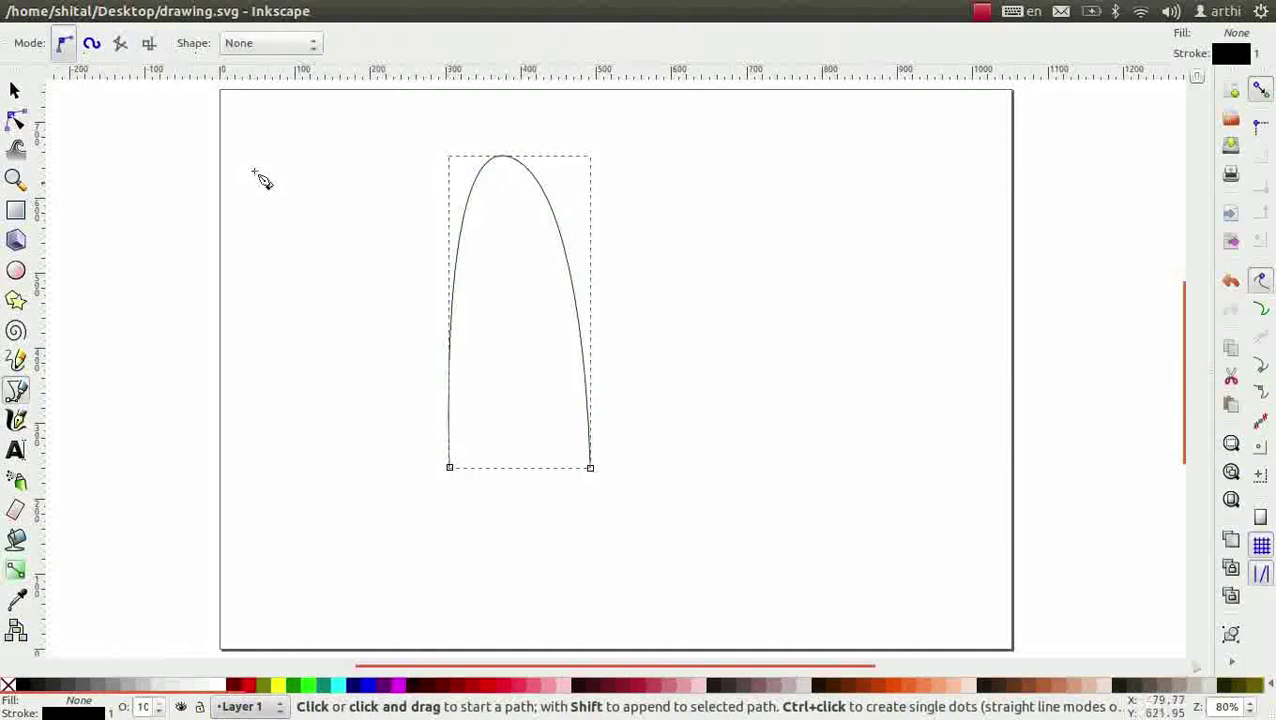
{"action": "left_click", "coordinate": [15, 120]}
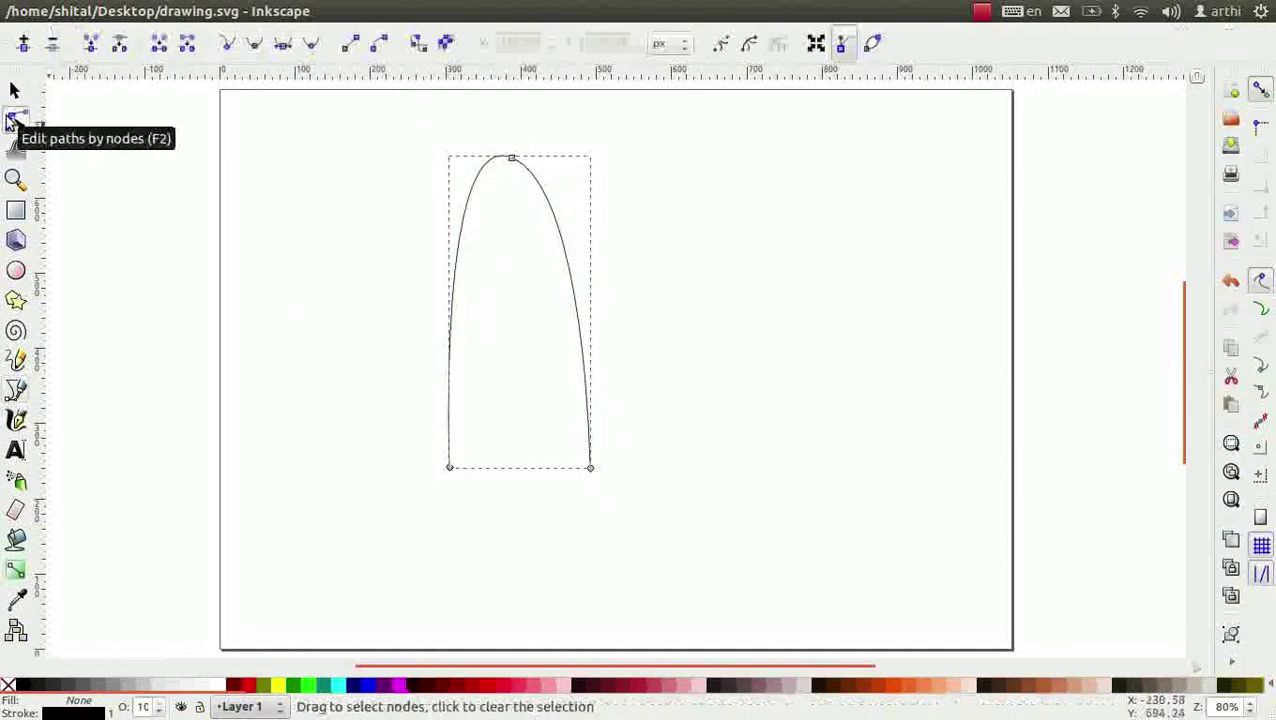
{"action": "scroll", "coordinate": [410, 456], "scroll_direction": "up", "scroll_amount": 1, "text": "ctrl"}
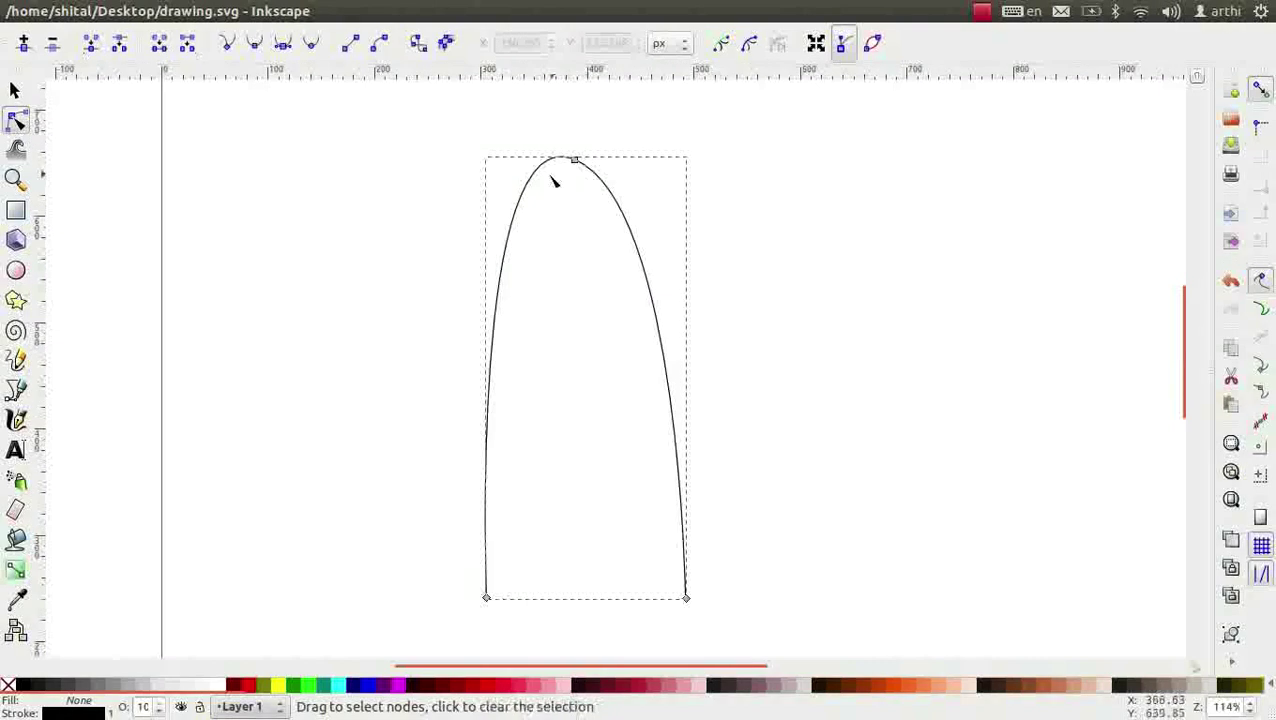
{"action": "scroll", "coordinate": [645, 560], "scroll_direction": "right", "scroll_amount": 1}
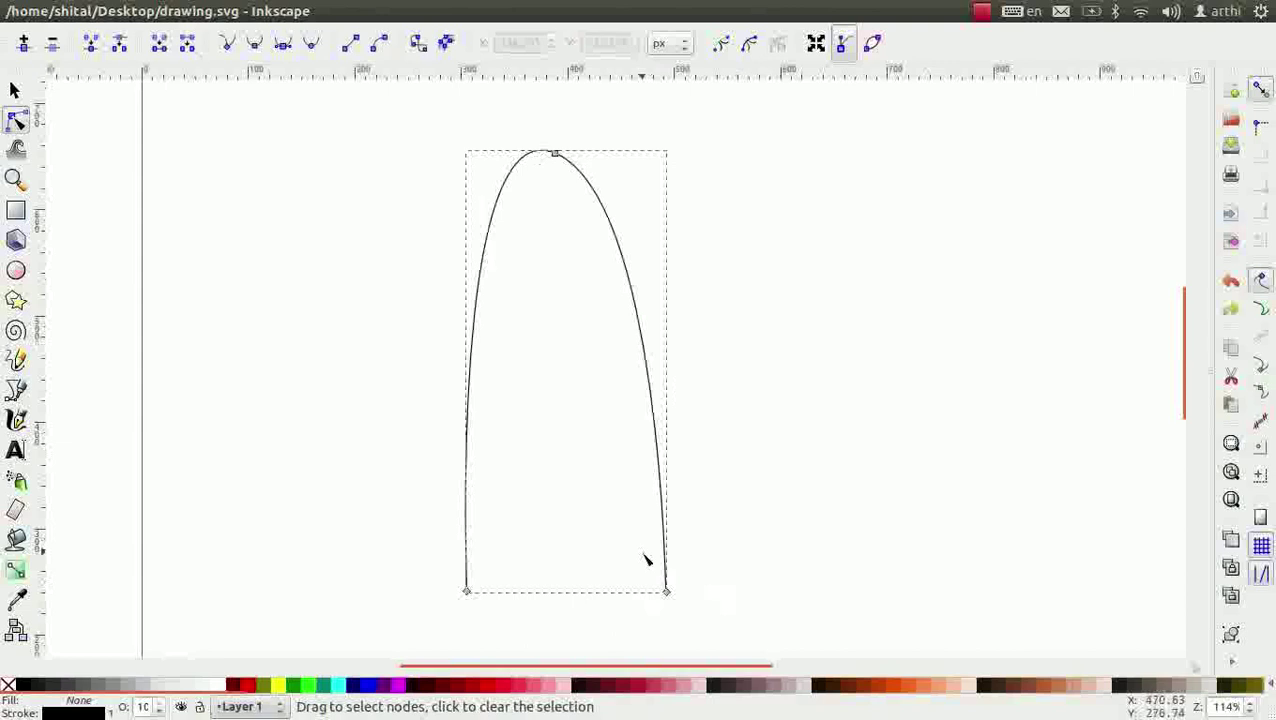
Drag the arch top node's handles, then make it smooth, symmetric and finally auto-smooth
{"action": "left_click", "coordinate": [555, 154]}
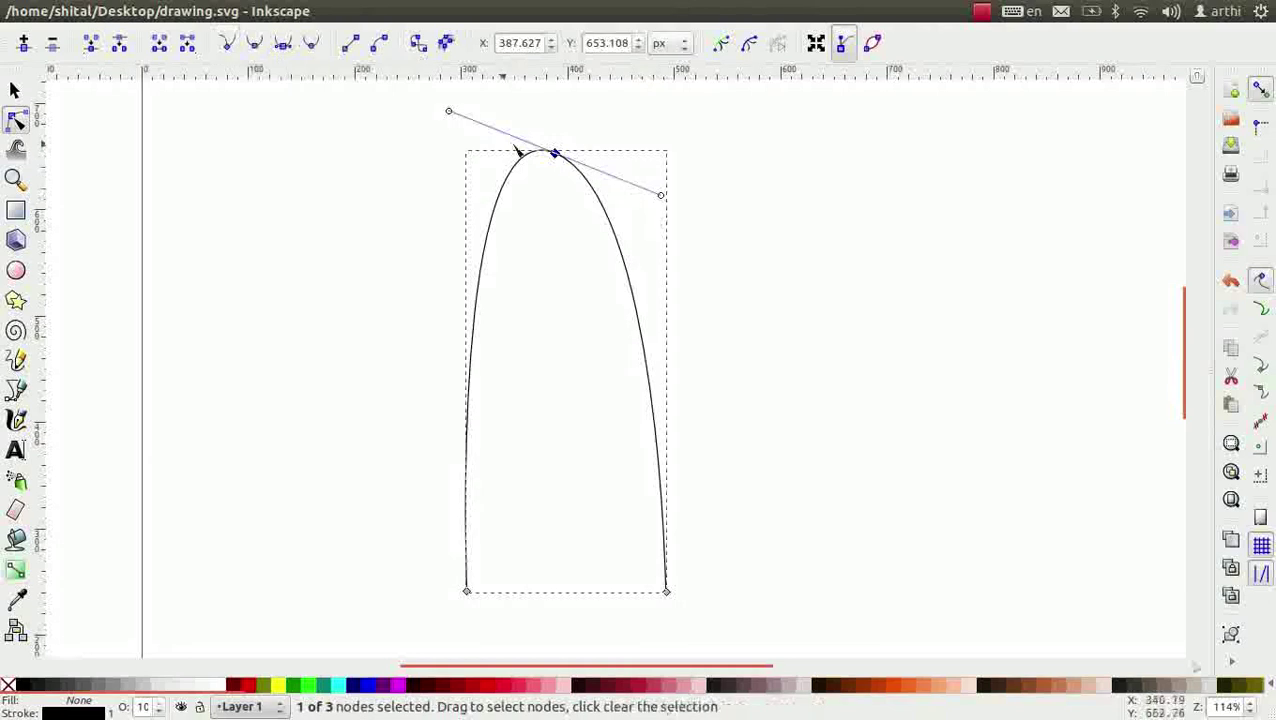
{"action": "scroll", "coordinate": [627, 309], "scroll_direction": "up", "scroll_amount": 3}
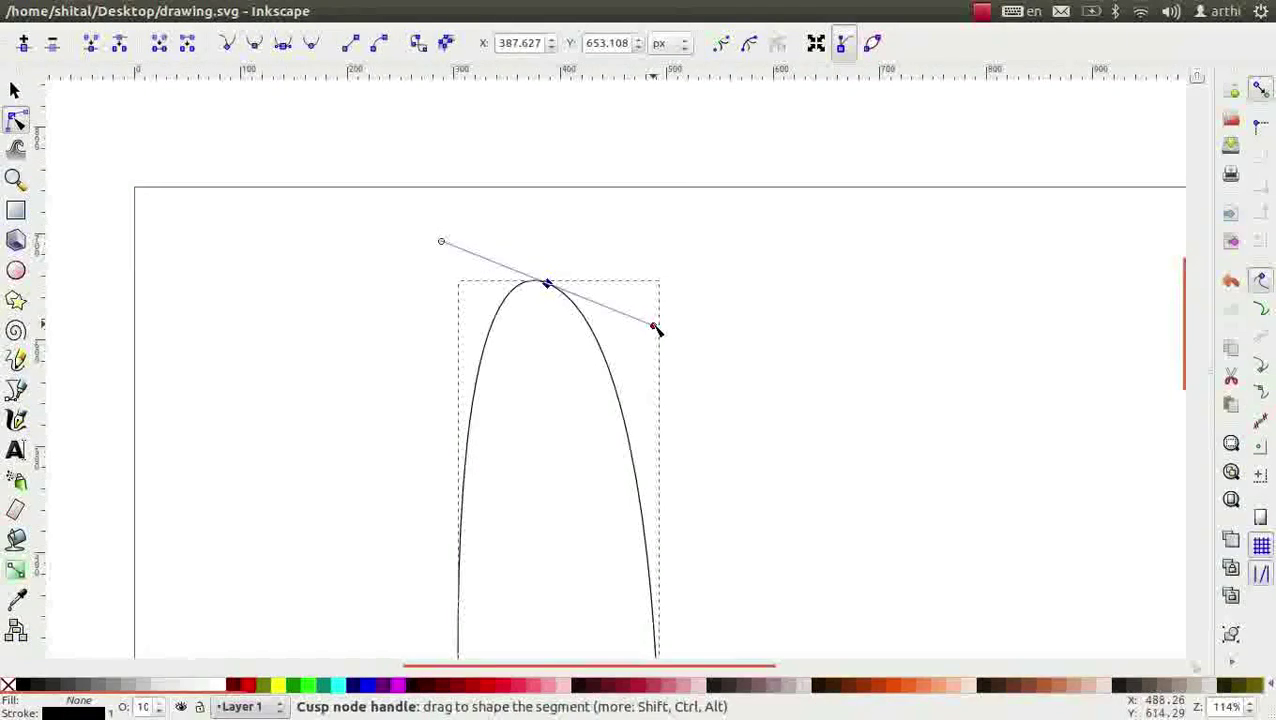
{"action": "left_click_drag", "start_coordinate": [655, 330], "coordinate": [744, 135]}
{"action": "left_click_drag", "start_coordinate": [441, 242], "coordinate": [386, 200]}
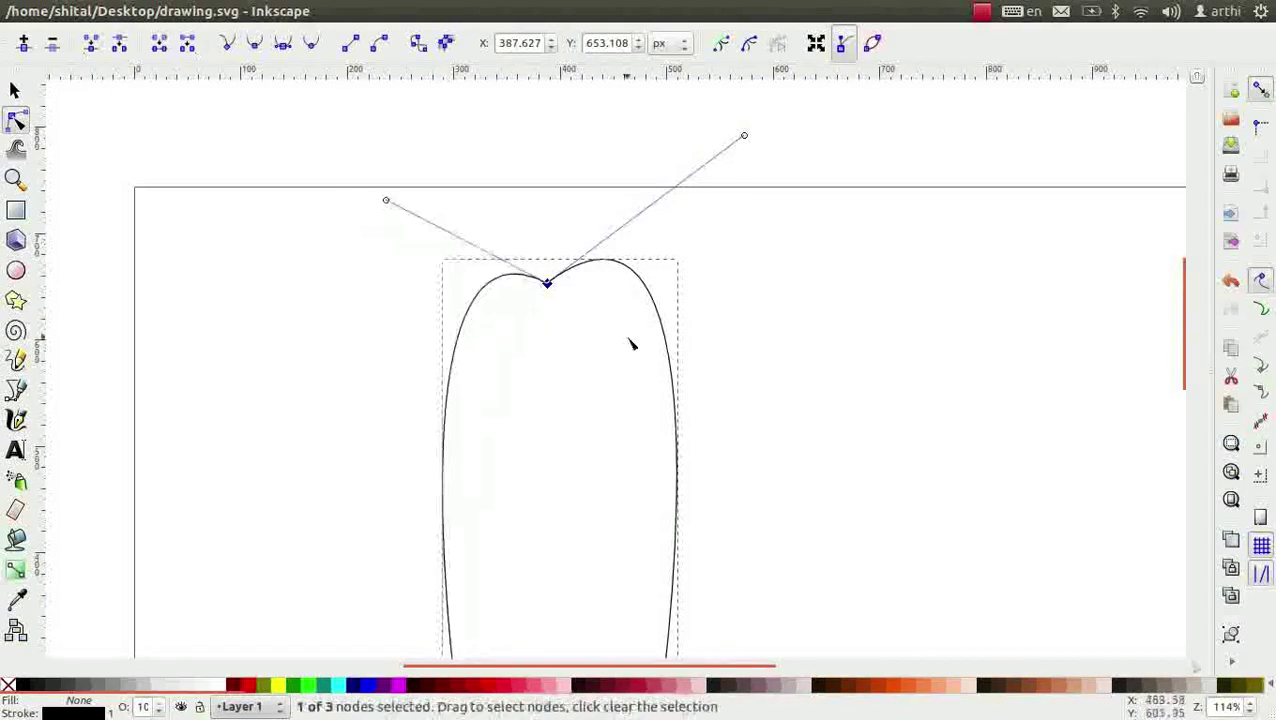
{"action": "left_click", "coordinate": [256, 48]}
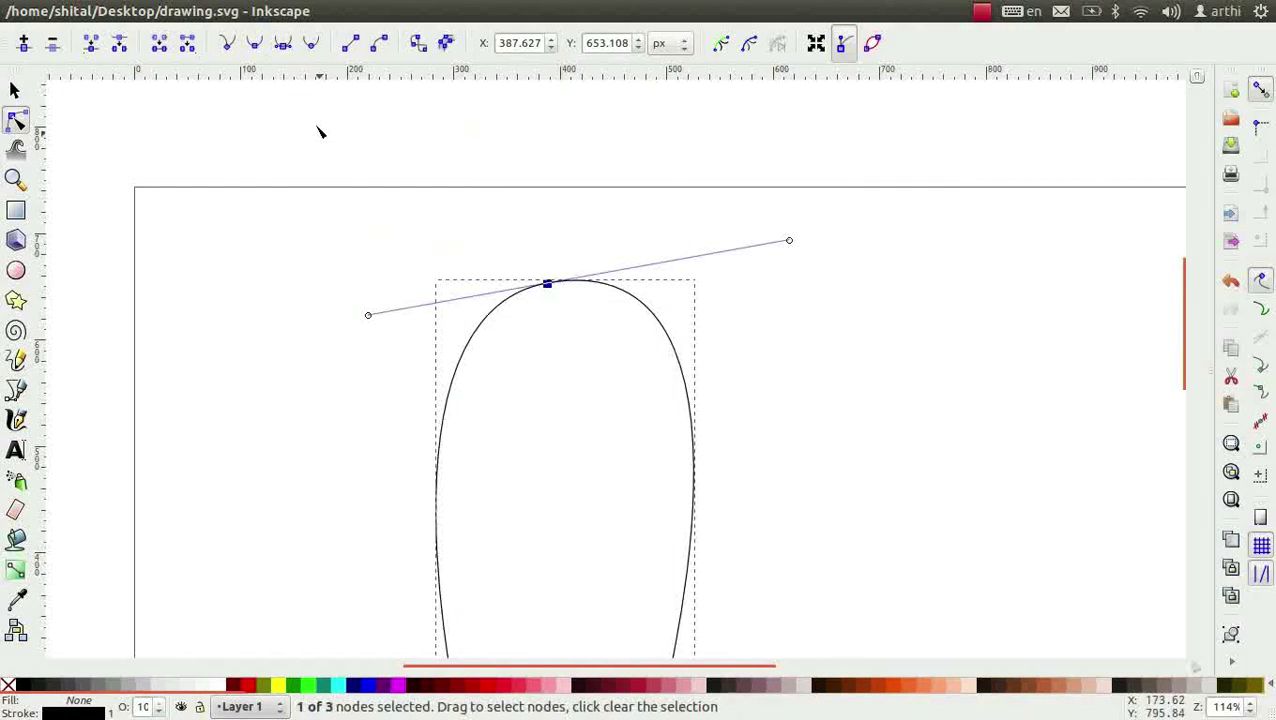
{"action": "left_click", "coordinate": [285, 48]}
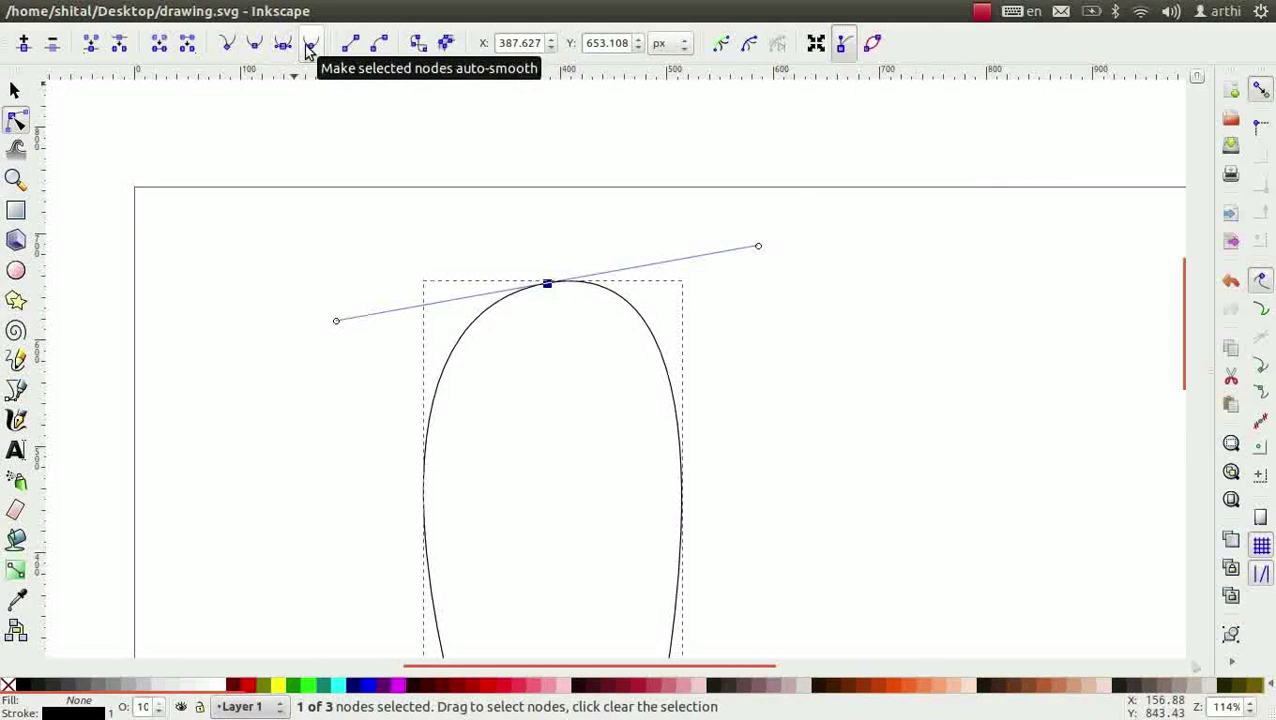
{"action": "left_click", "coordinate": [309, 47]}
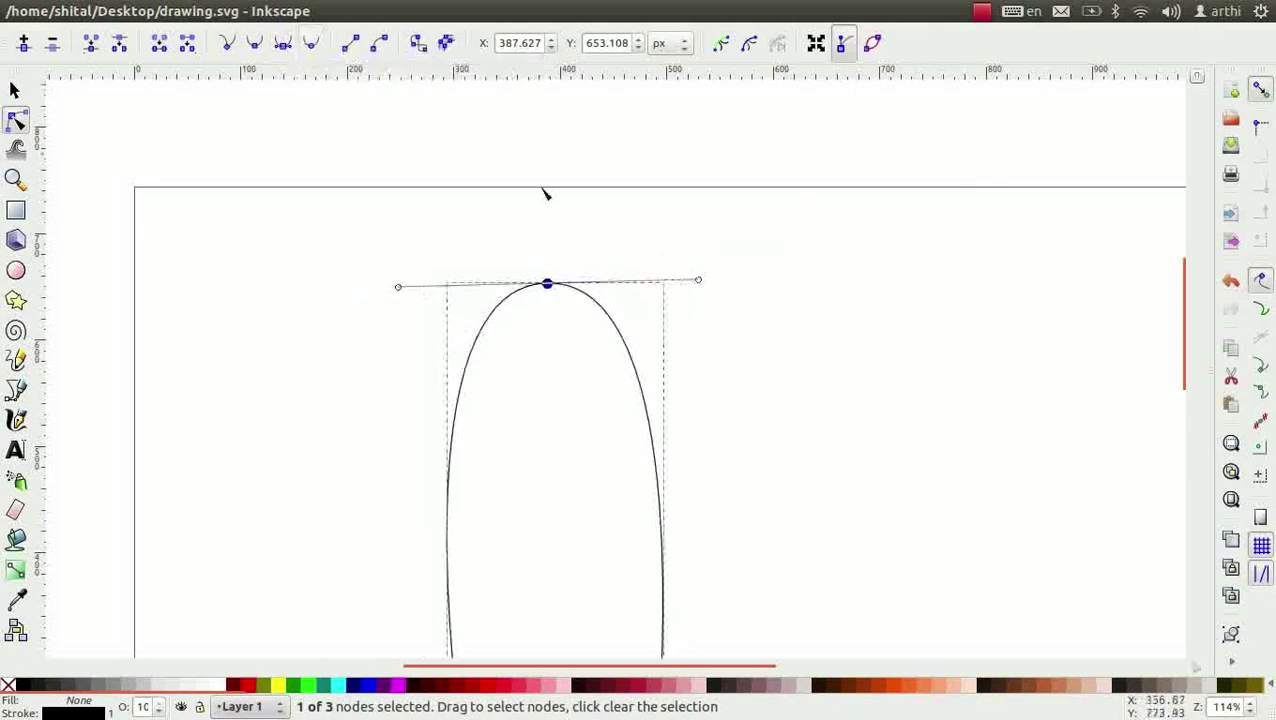
{"action": "scroll", "coordinate": [700, 347], "scroll_direction": "down", "scroll_amount": 3}
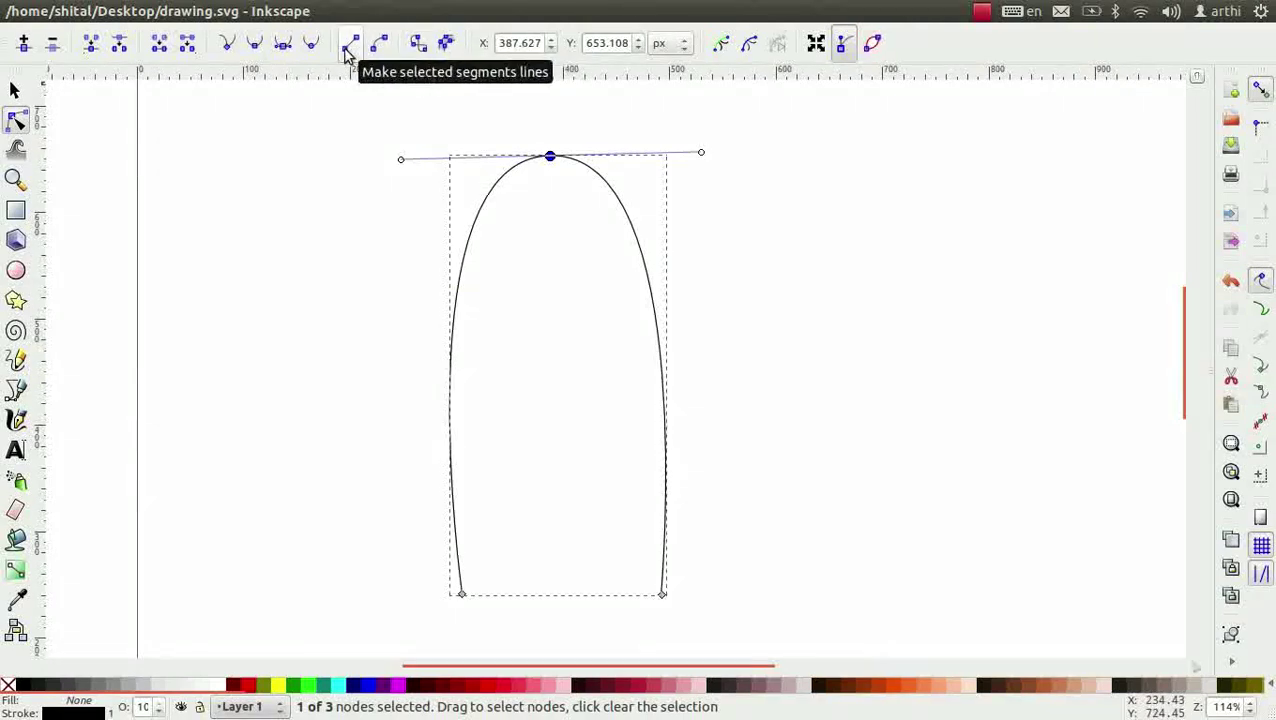
Turn the arch's left segment into a straight line, then back into a curve bowed outward
{"action": "left_click", "coordinate": [461, 595], "text": "shift"}
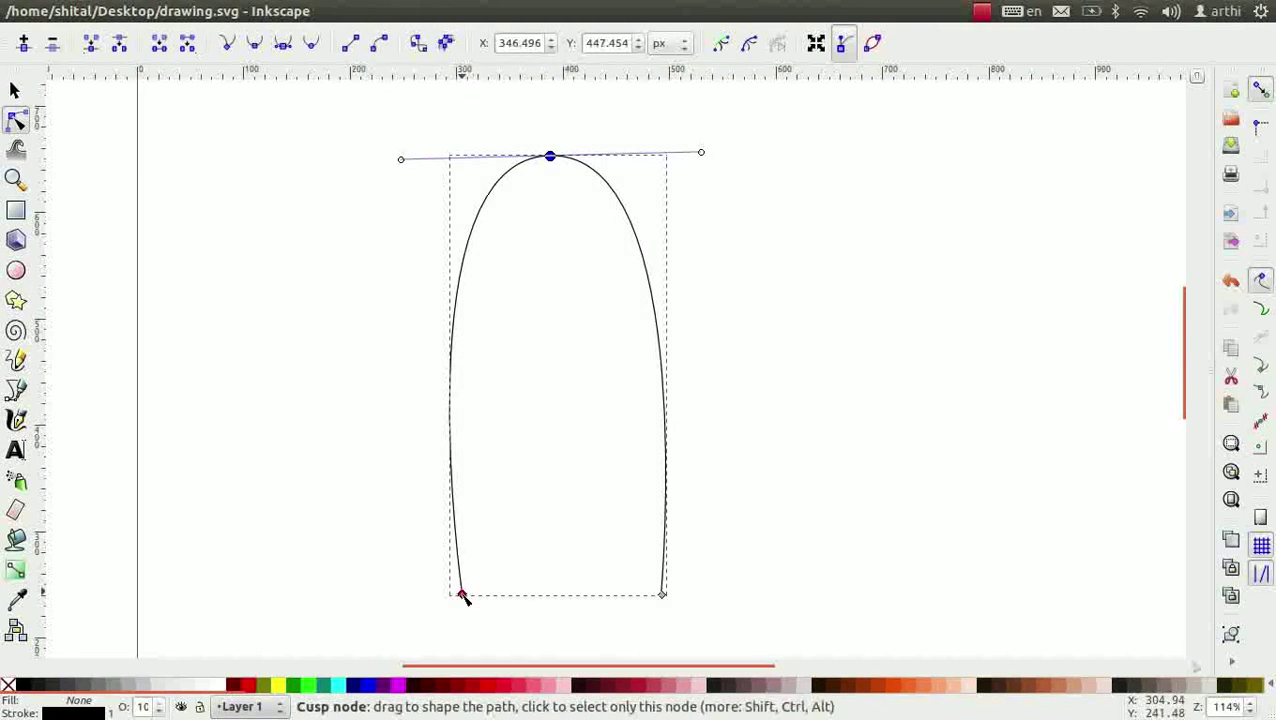
{"action": "left_click", "coordinate": [352, 44]}
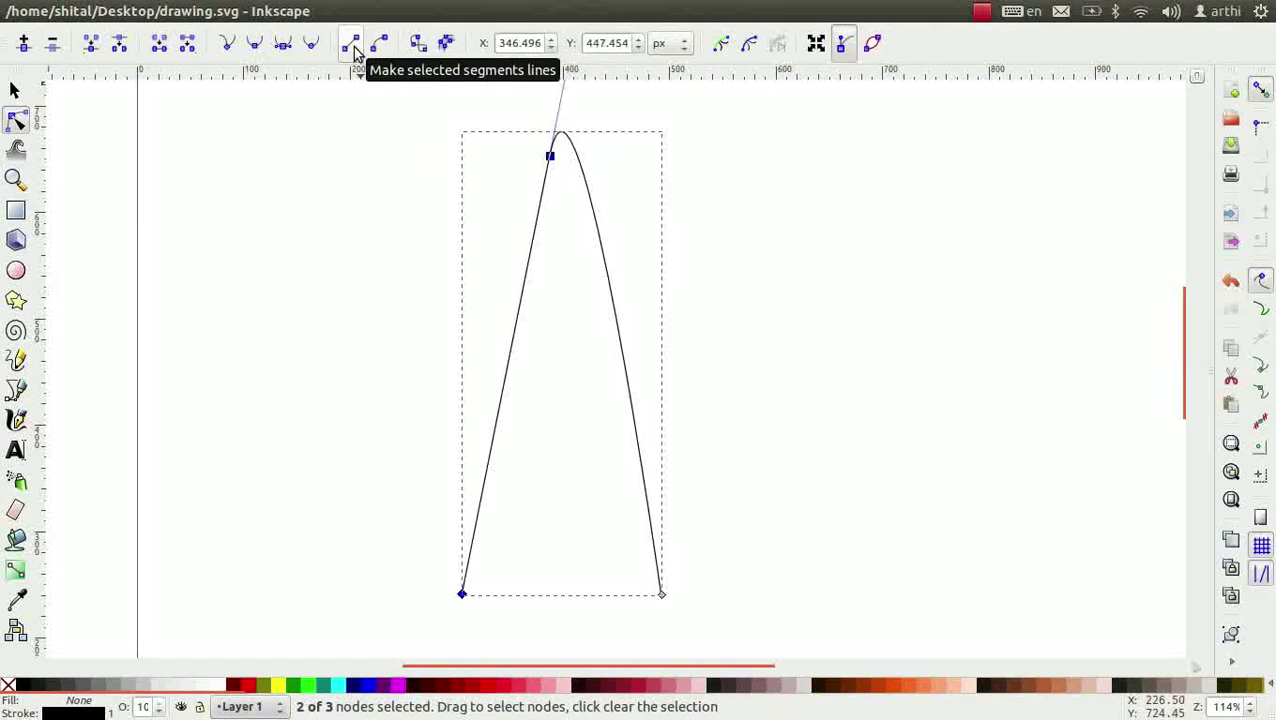
{"action": "key", "text": "minus"}
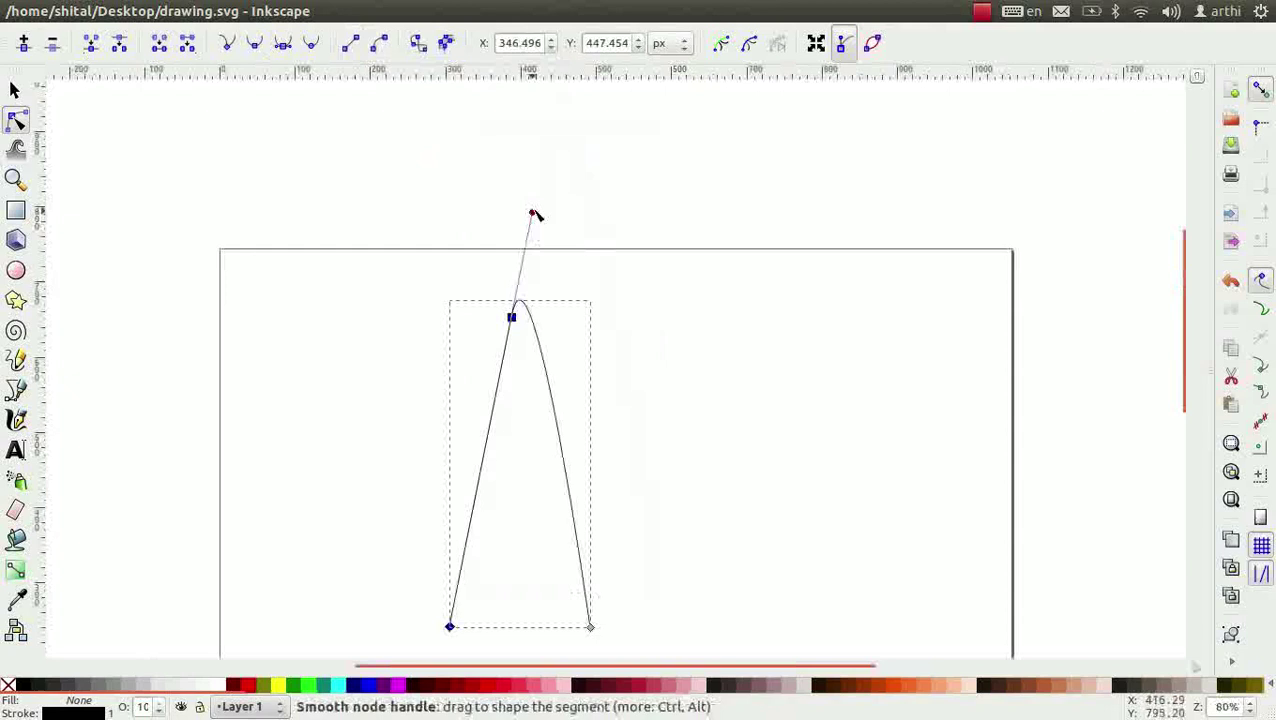
{"action": "left_click_drag", "start_coordinate": [533, 215], "coordinate": [558, 225]}
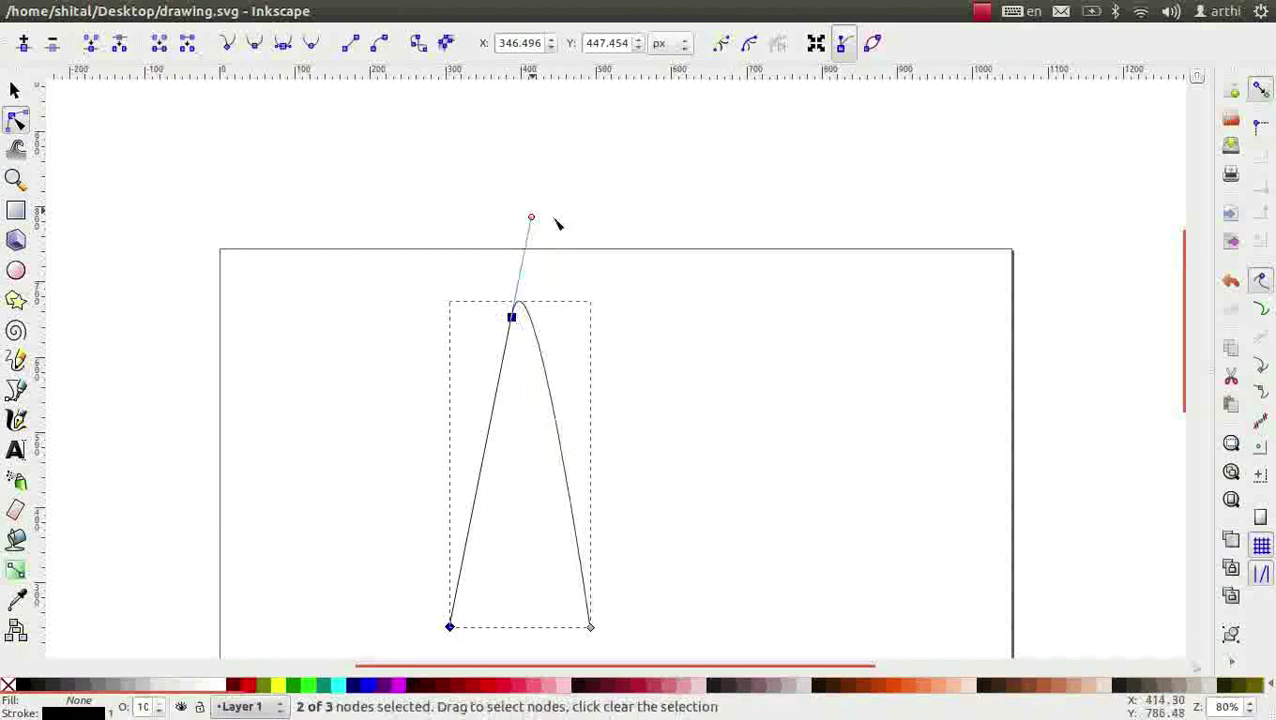
{"action": "left_click", "coordinate": [379, 45]}
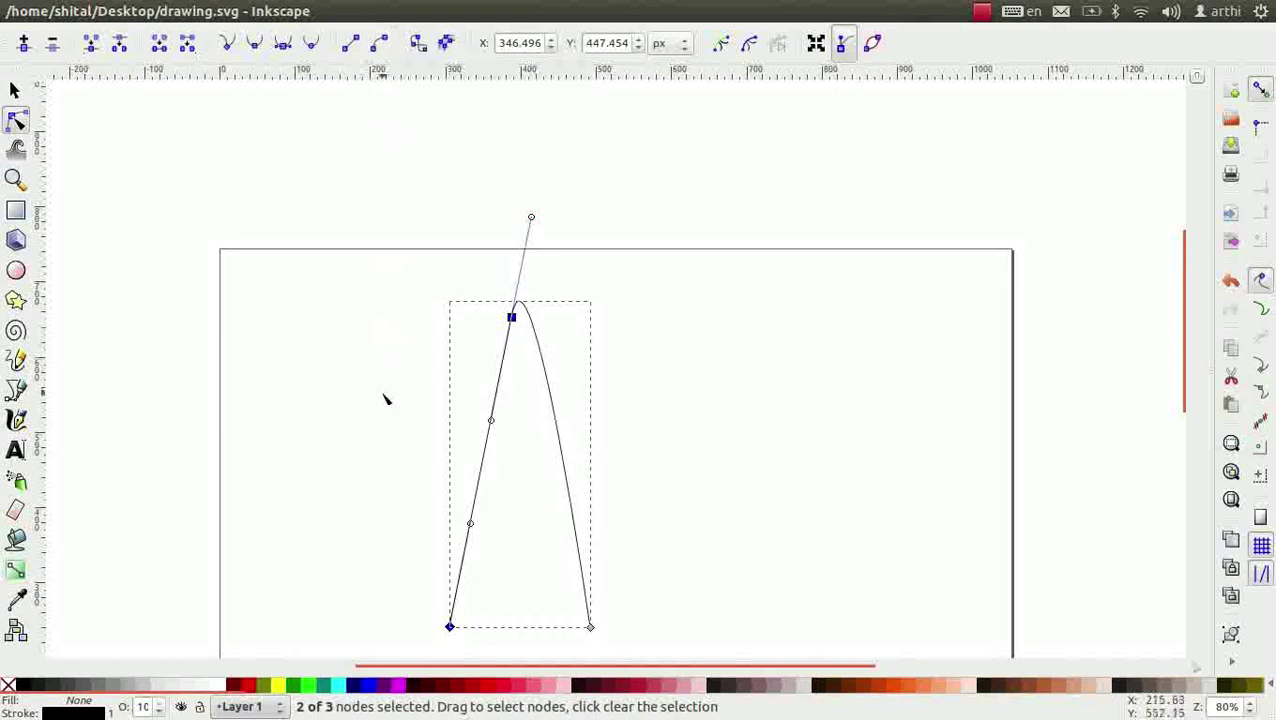
{"action": "left_click_drag", "start_coordinate": [491, 421], "coordinate": [404, 353]}
{"action": "mouse_move", "coordinate": [471, 524]}
{"action": "left_mouse_down"}
{"action": "mouse_move", "coordinate": [437, 529]}
{"action": "mouse_move", "coordinate": [486, 544]}
{"action": "left_mouse_up"}
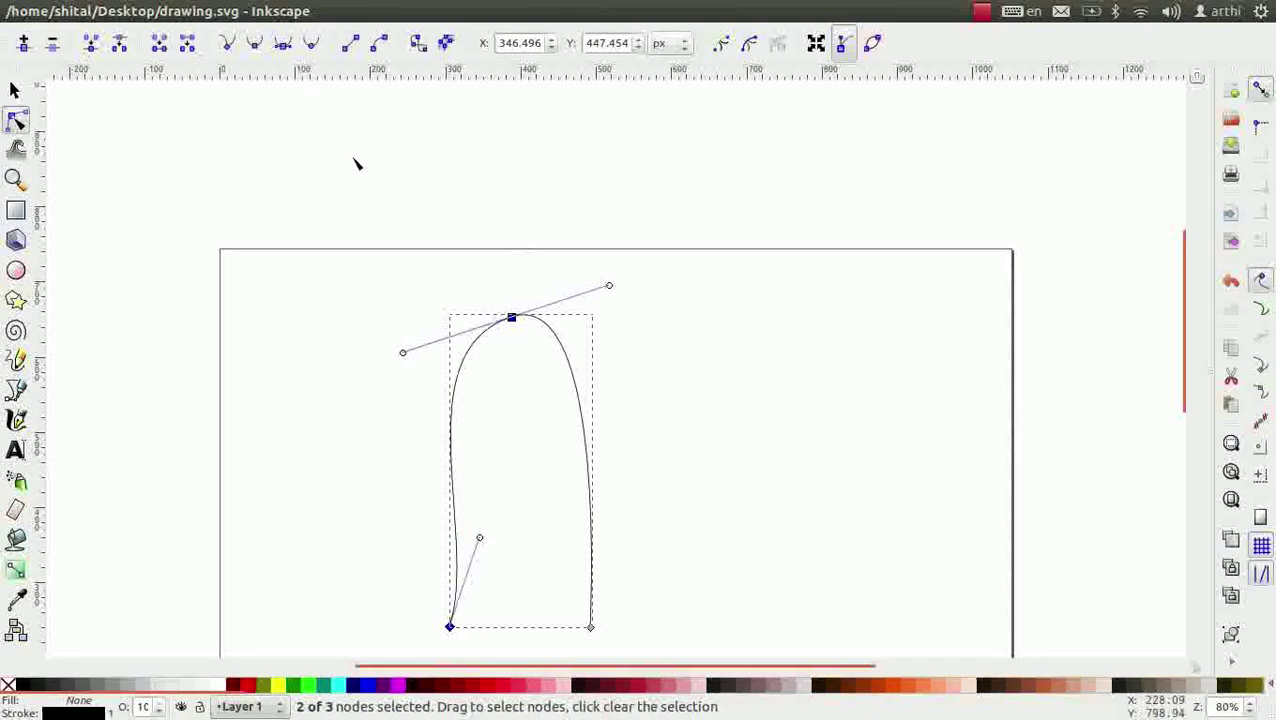
Convert the arch to a path, apply Stroke to Path, and drag its outline nodes outward
{"action": "left_click", "coordinate": [418, 43]}
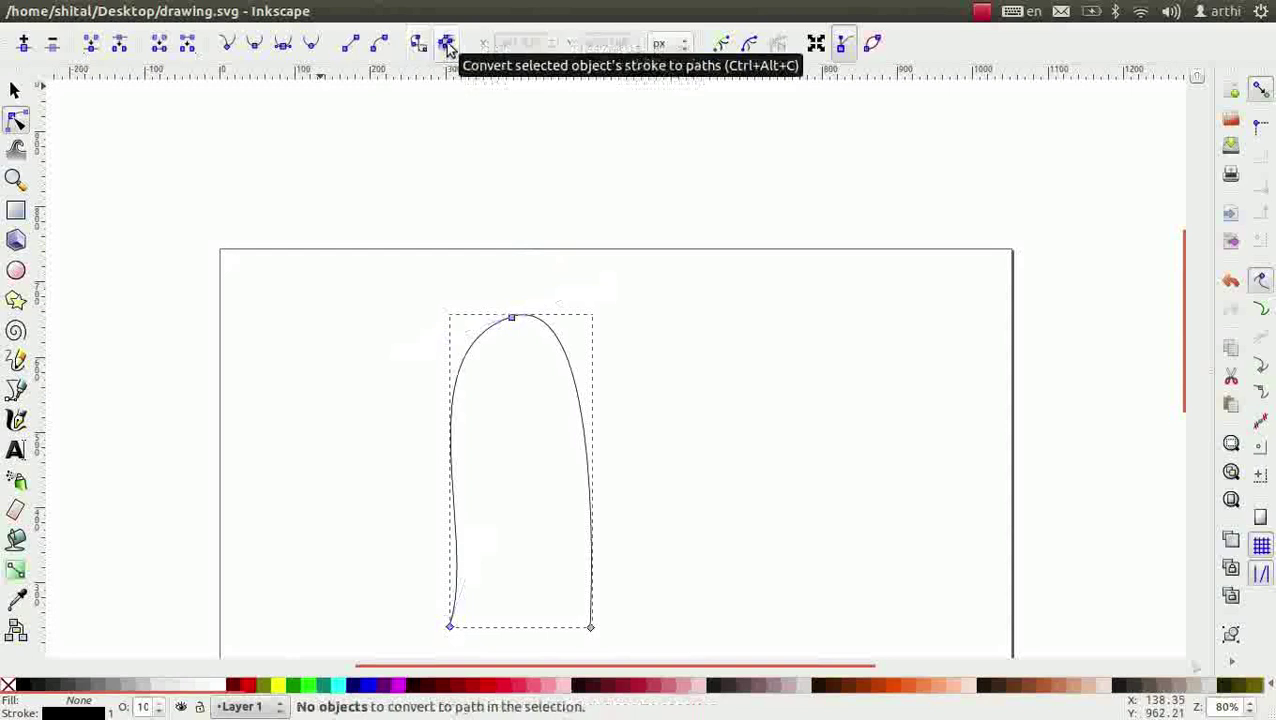
{"action": "left_click", "coordinate": [447, 44]}
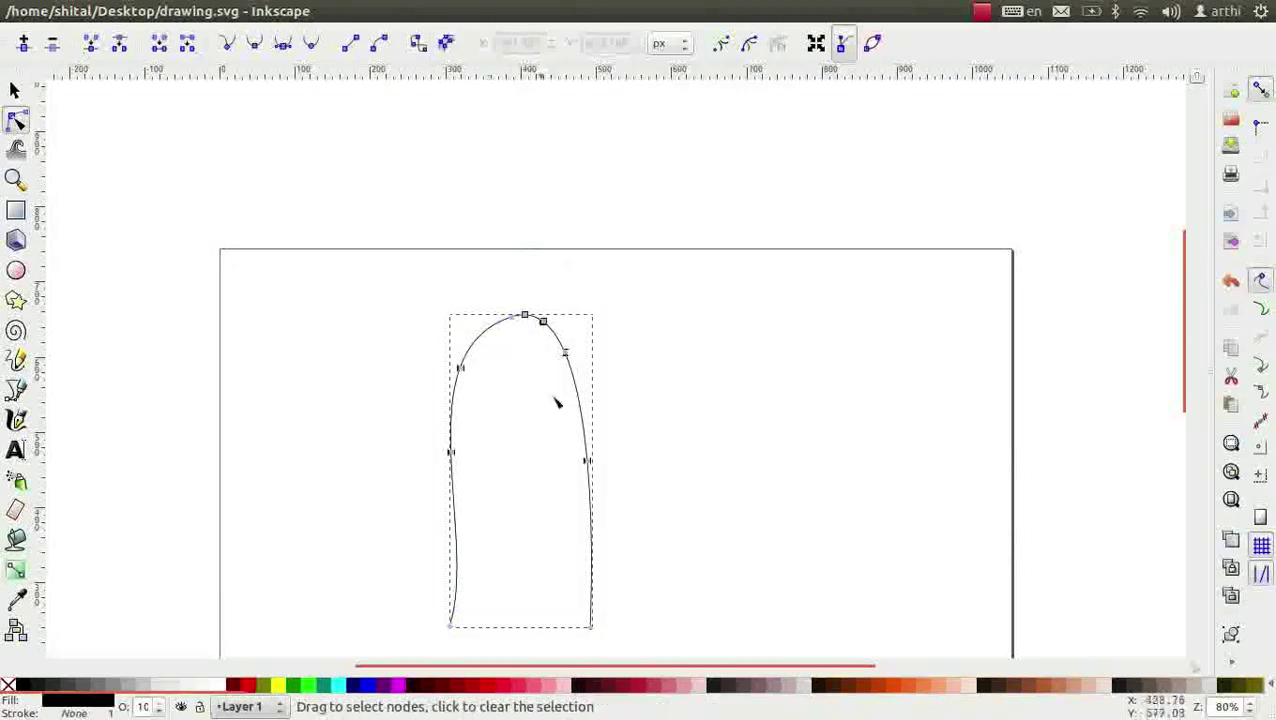
{"action": "scroll", "coordinate": [590, 400], "scroll_direction": "down", "scroll_amount": 5}
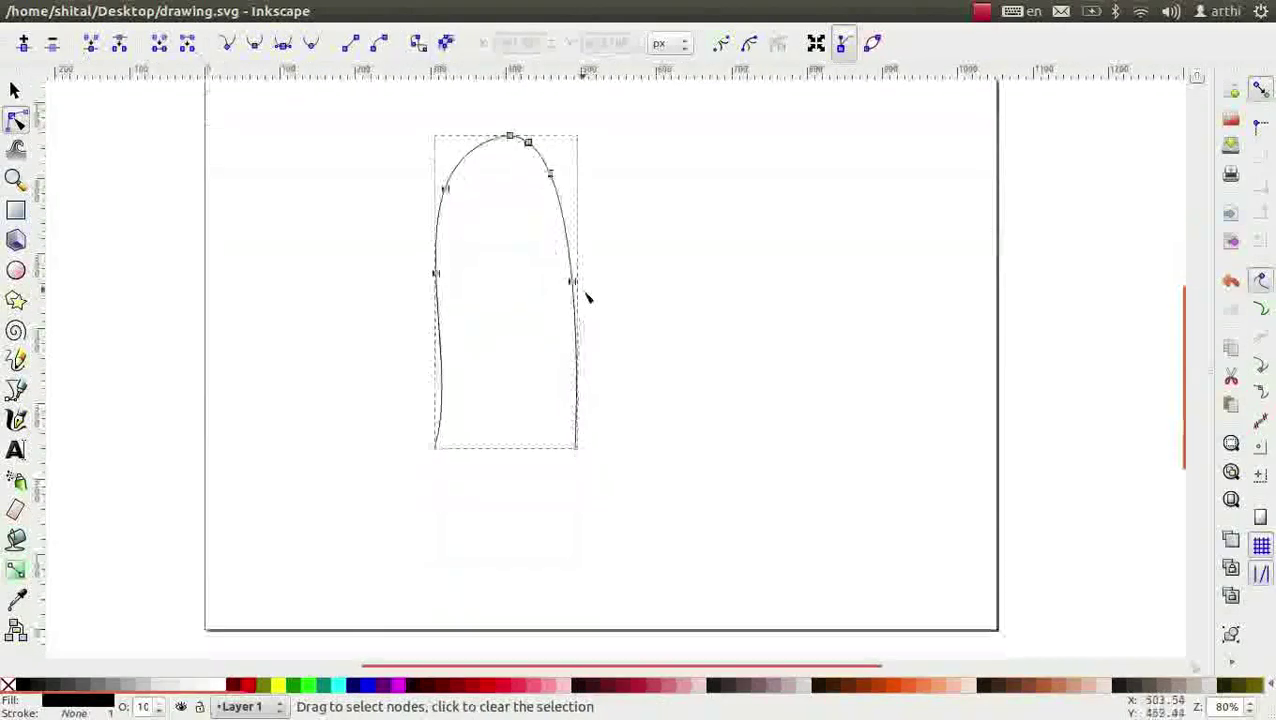
{"action": "left_click_drag", "start_coordinate": [577, 285], "coordinate": [572, 199]}
{"action": "mouse_move", "coordinate": [510, 136]}
{"action": "left_mouse_down"}
{"action": "mouse_move", "coordinate": [524, 133]}
{"action": "mouse_move", "coordinate": [512, 124]}
{"action": "left_mouse_up"}
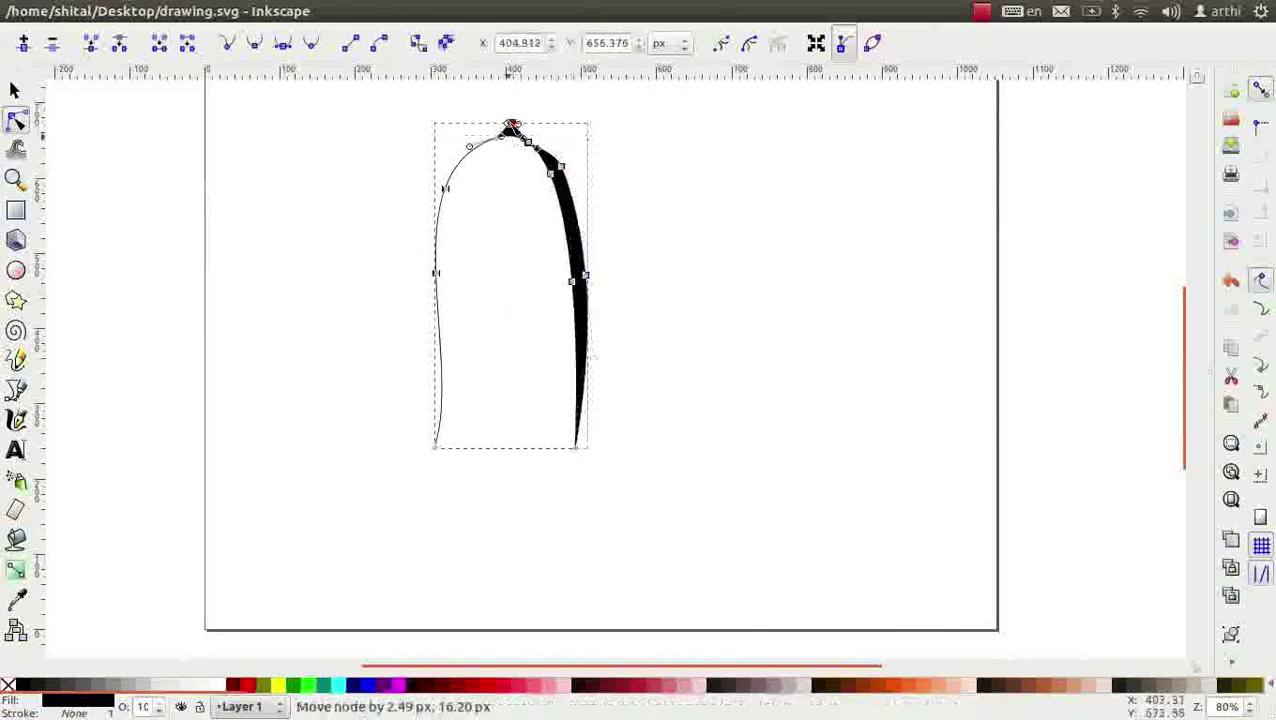
{"action": "left_click_drag", "start_coordinate": [441, 186], "coordinate": [425, 196]}
{"action": "left_click_drag", "start_coordinate": [436, 274], "coordinate": [421, 285]}
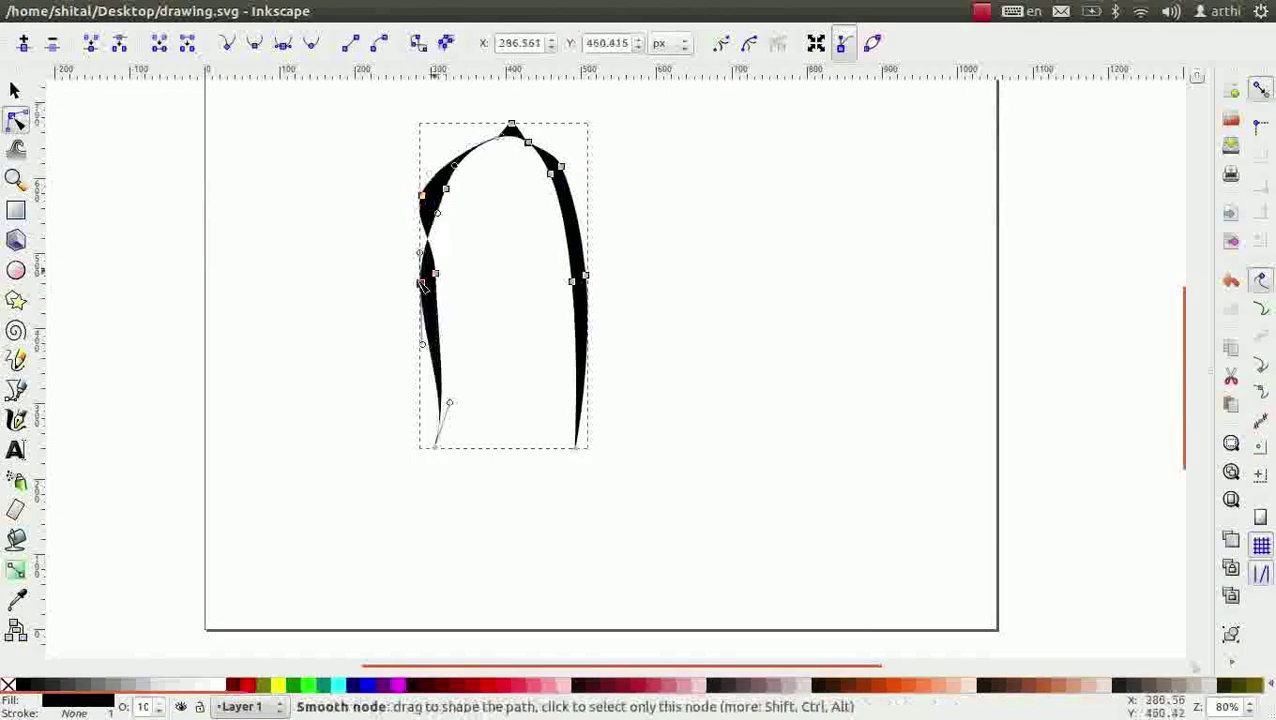
Nudge the selected left node with the X and Y field arrows right, left, up and down
{"action": "scroll", "coordinate": [527, 327], "scroll_direction": "up", "scroll_amount": 1}
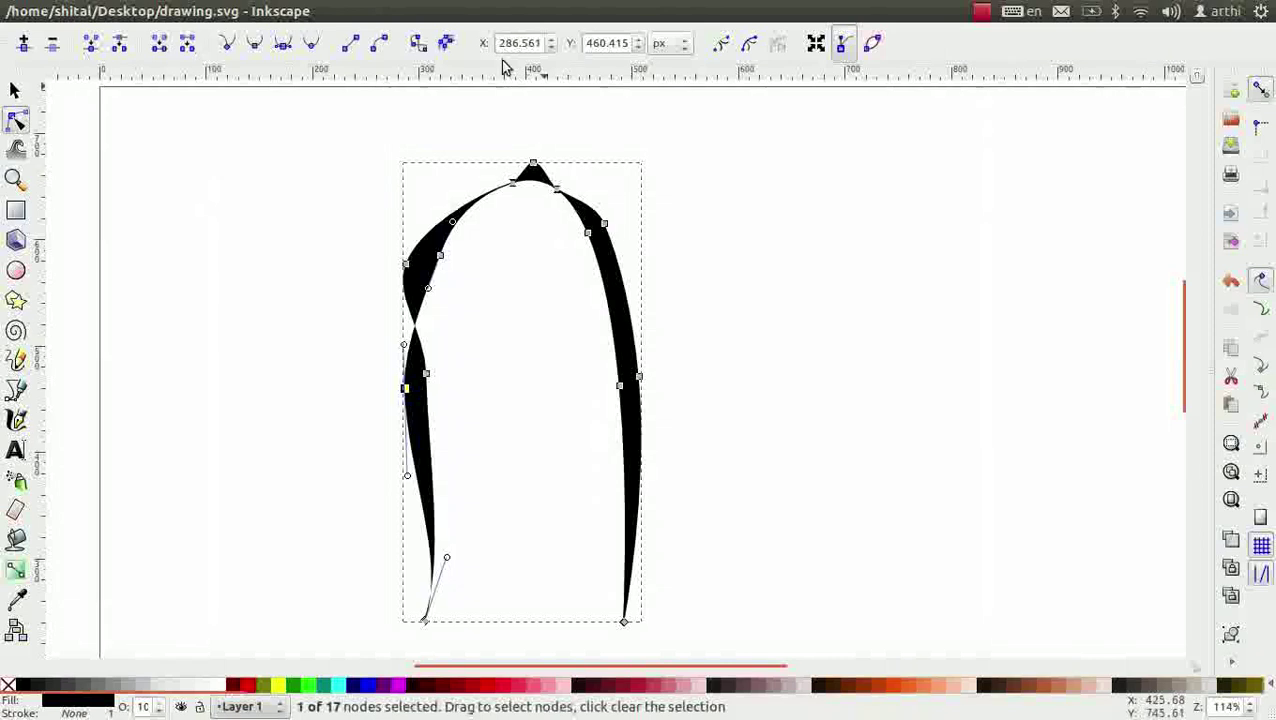
{"action": "left_click", "coordinate": [550, 39]}
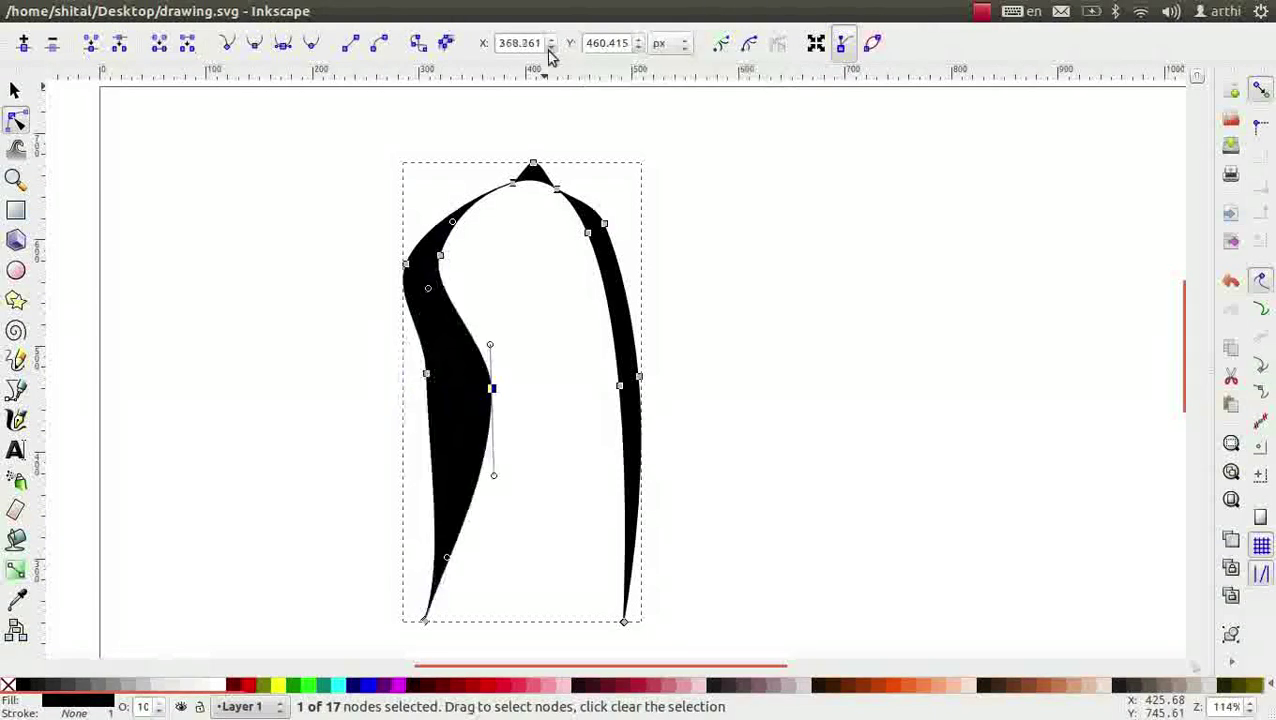
{"action": "left_click", "coordinate": [550, 47]}
{"action": "left_click", "coordinate": [638, 39]}
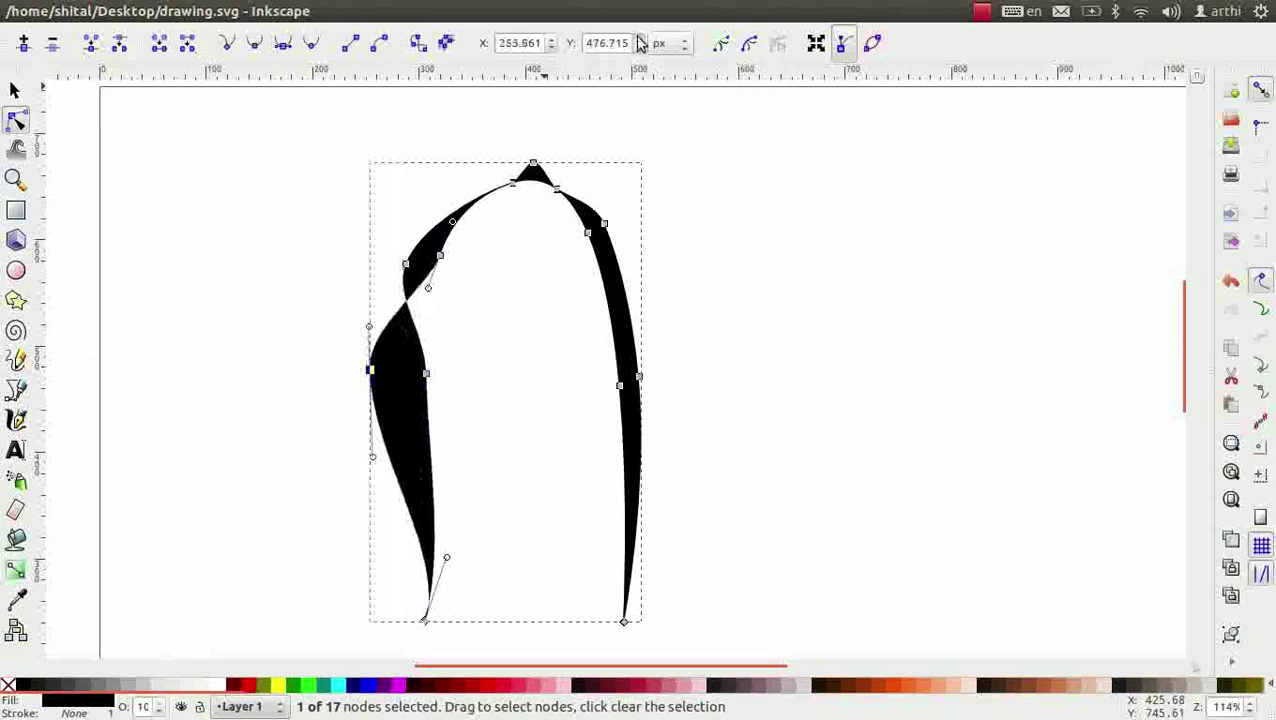
{"action": "left_click", "coordinate": [638, 47]}
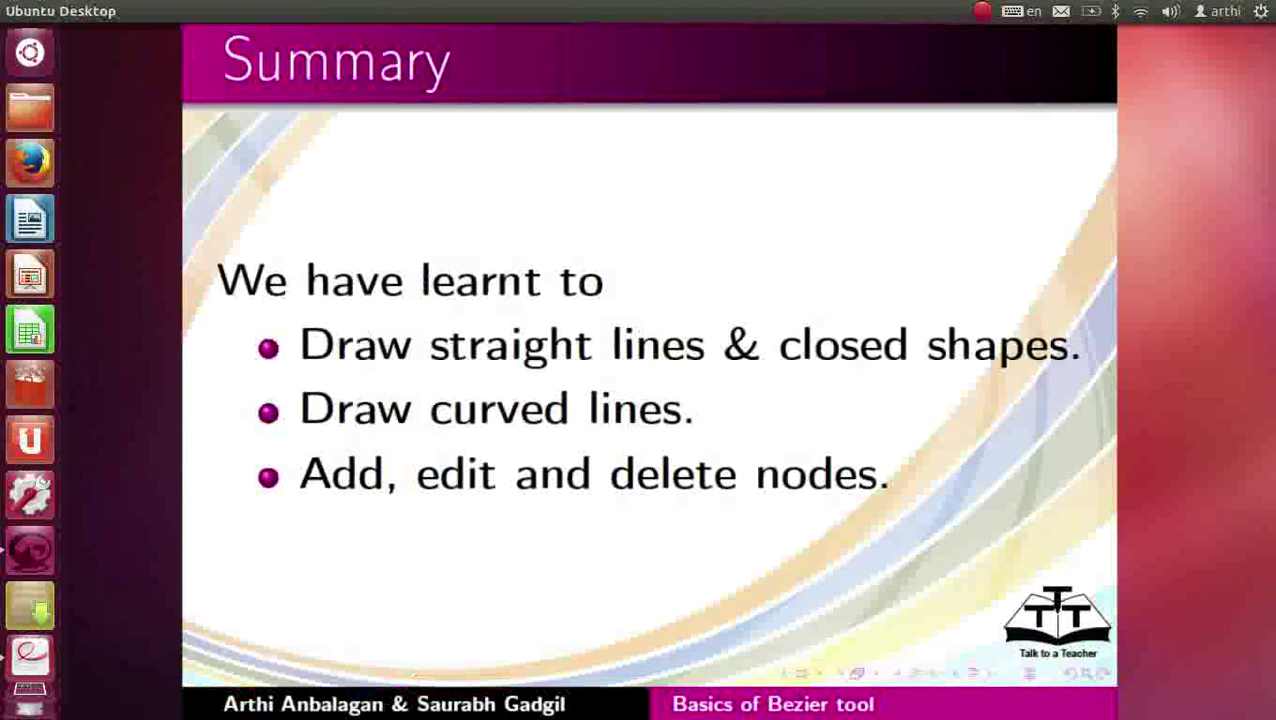
Advance the slideshow to the Assignment slide: a five-petal pink flower with green stem and leaves
{"action": "key", "text": "Page_Down"}
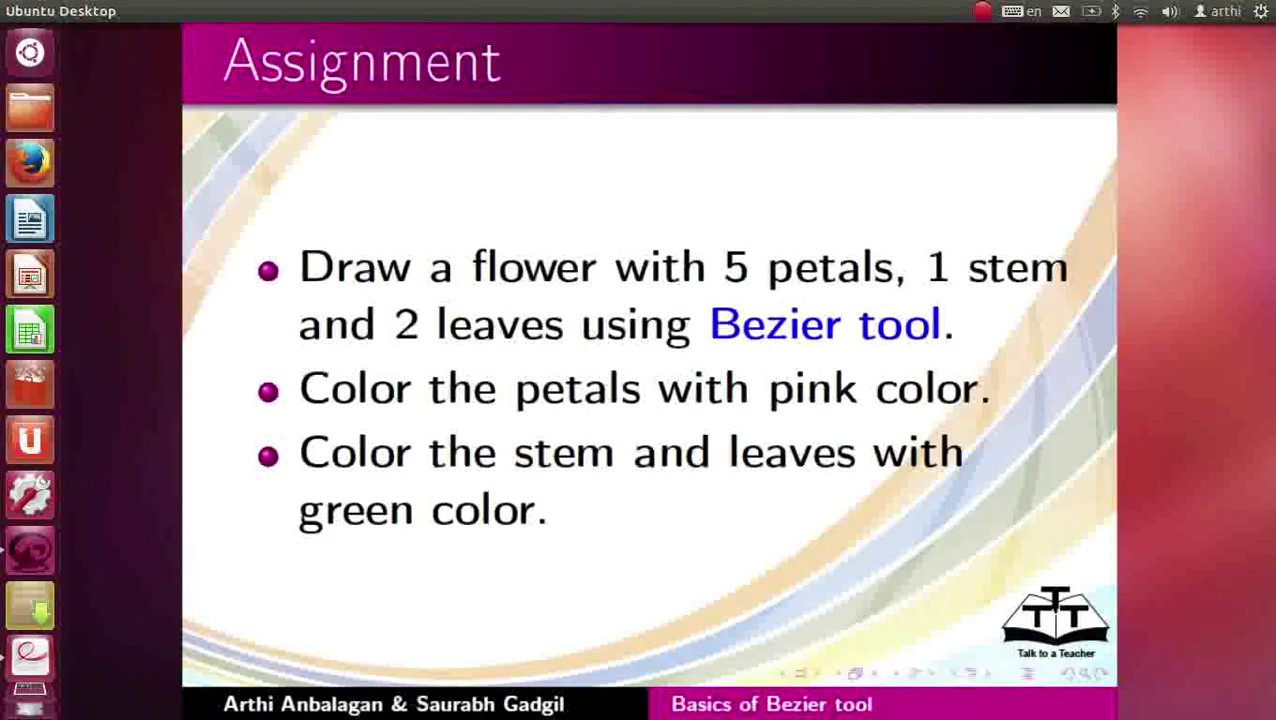